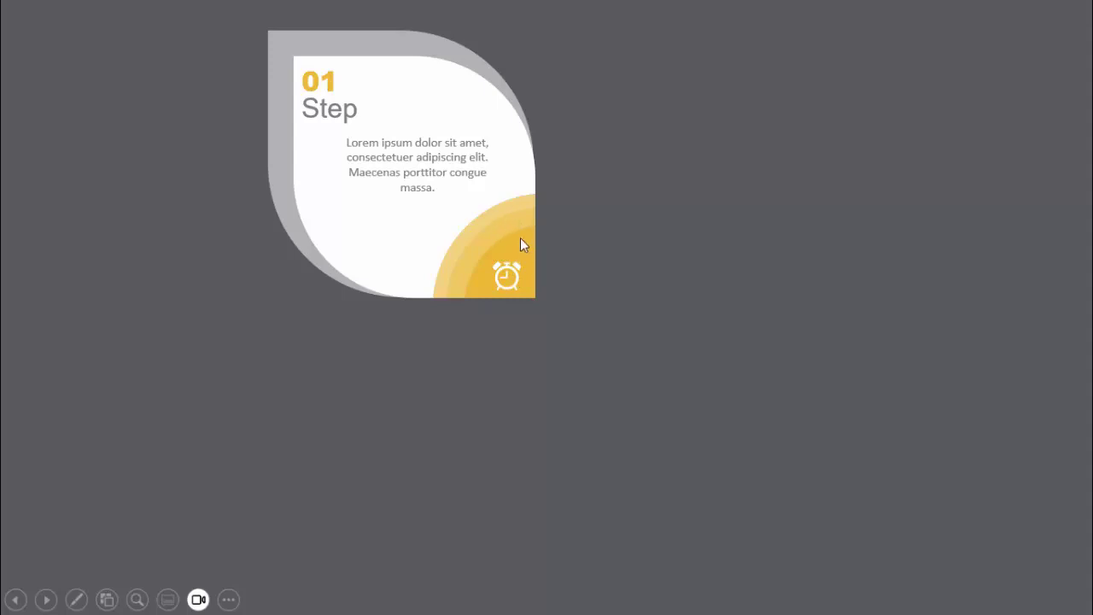
Step: Step through the slideshow preview, revealing petals two to four, then advance to the closing slide
click(1000, 283)
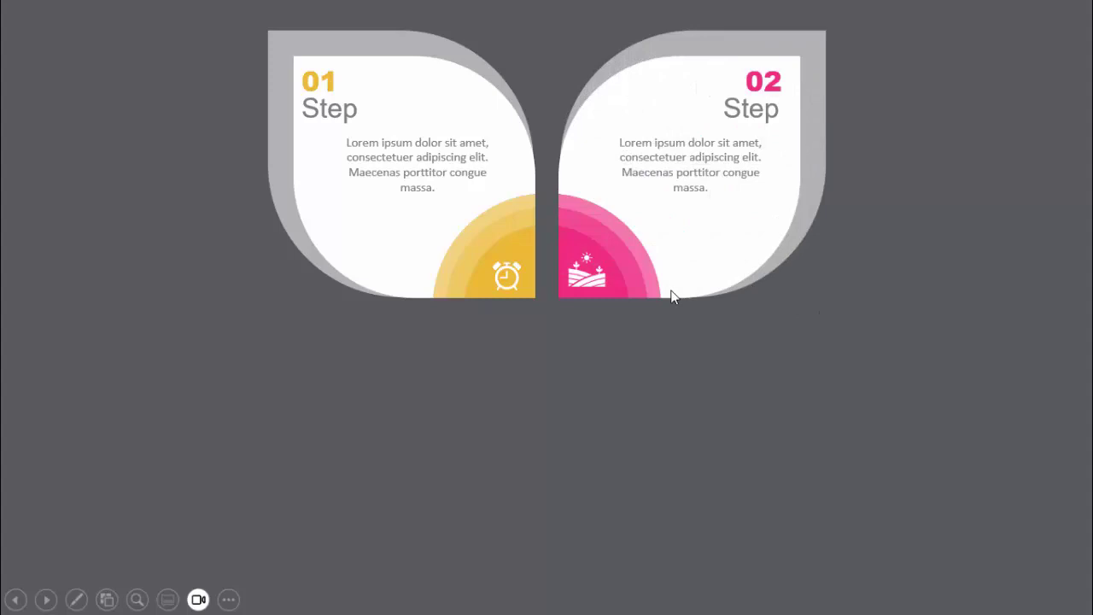
click(871, 300)
click(915, 300)
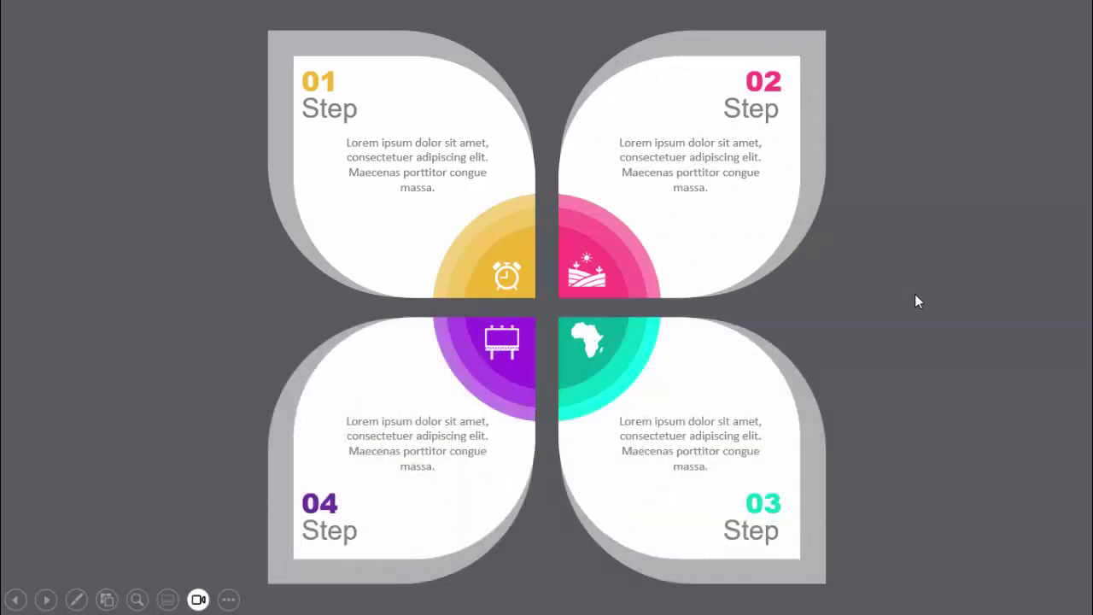
click(915, 295)
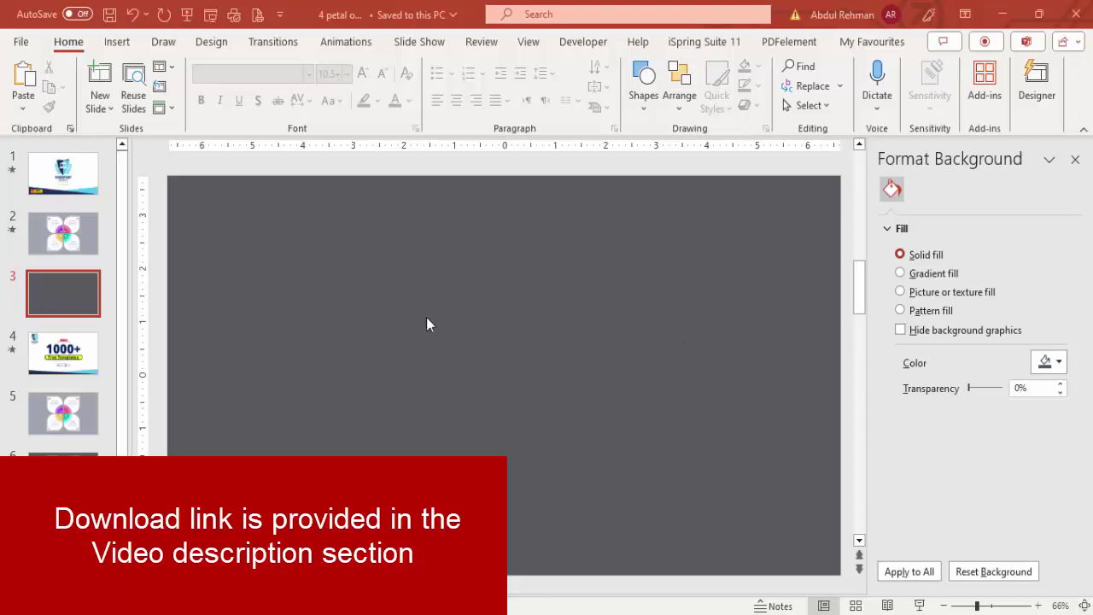
Step: Turn on the slide guides and place a Rectangle: Diagonal Corners Rounded shape
click(522, 47)
click(347, 108)
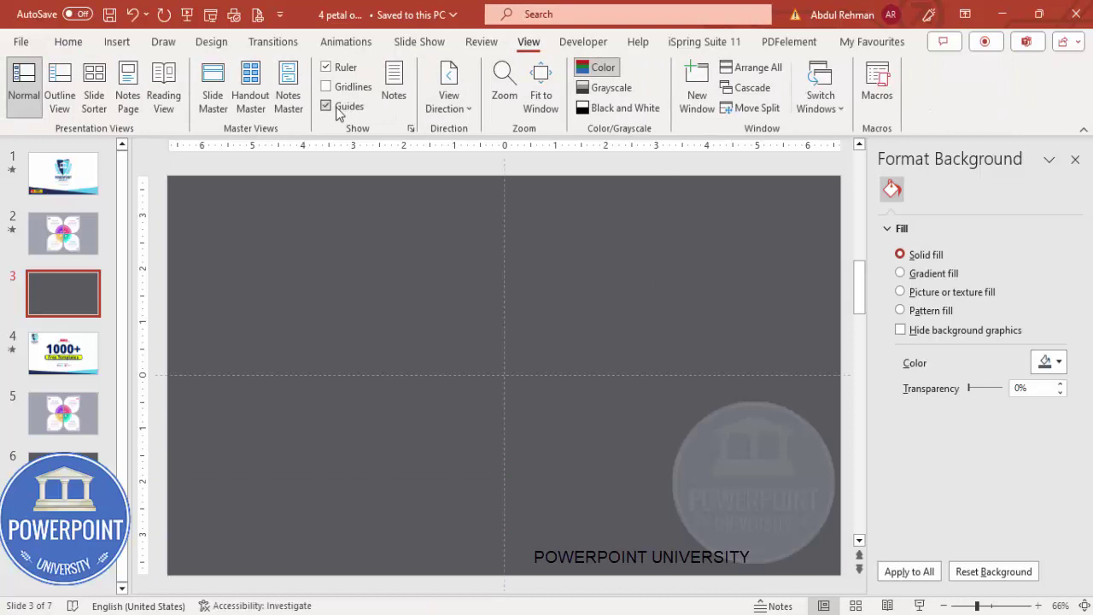
click(117, 42)
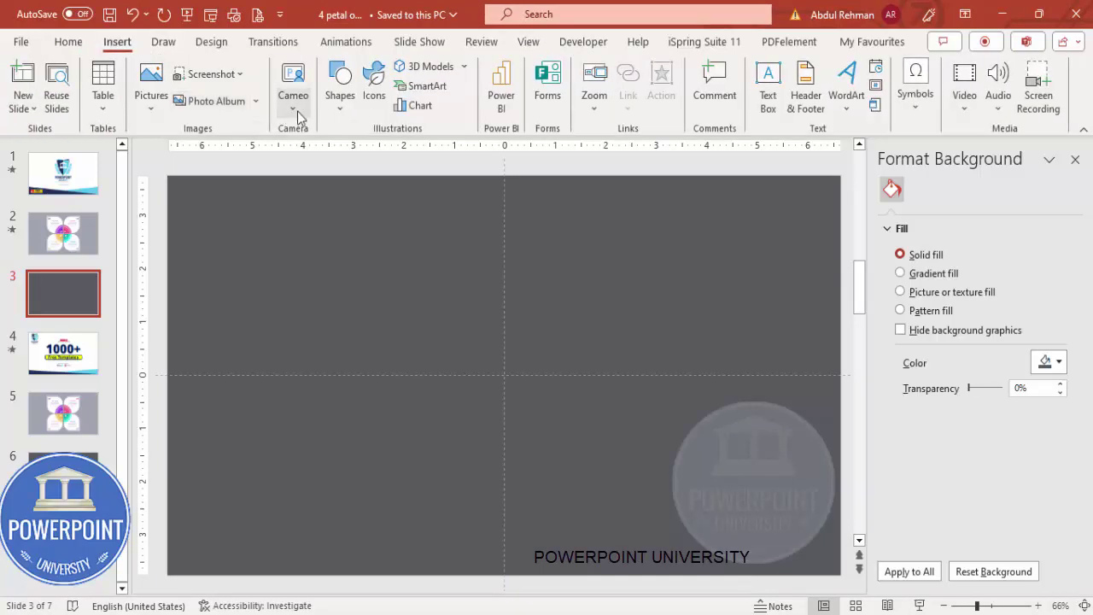
click(346, 117)
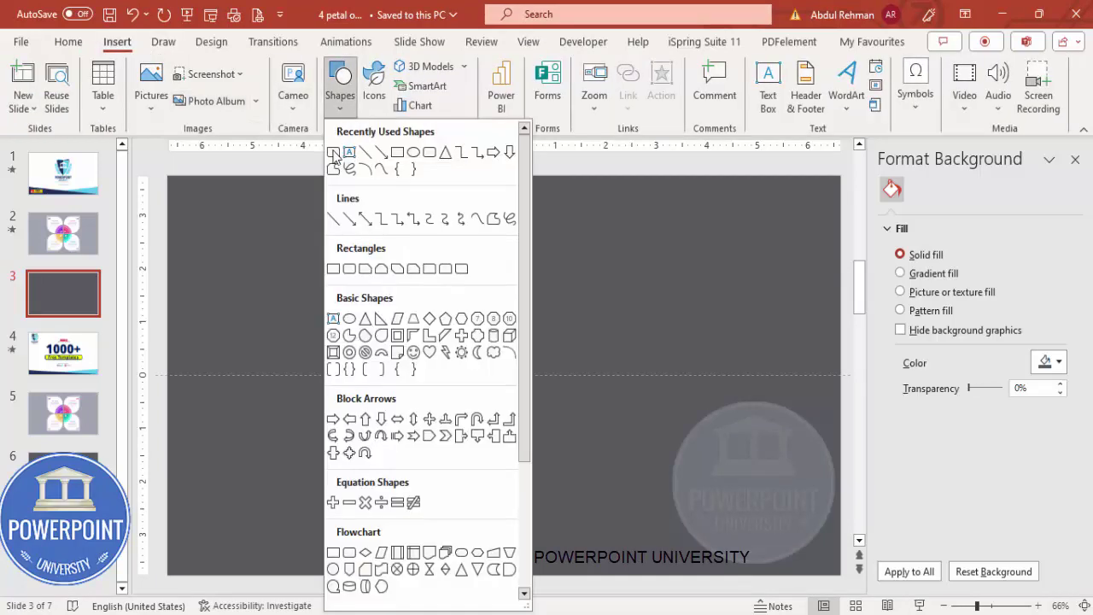
click(461, 268)
click(569, 306)
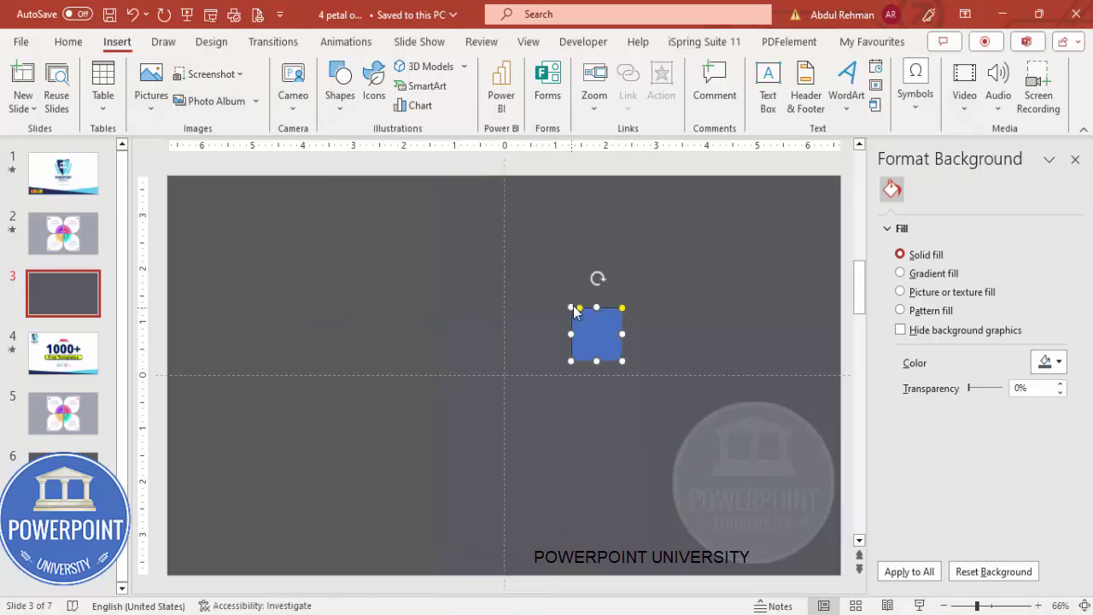
Step: Size the shape to 2.95" by 2.95", round its corners into a petal, and move it above centre
click(993, 74)
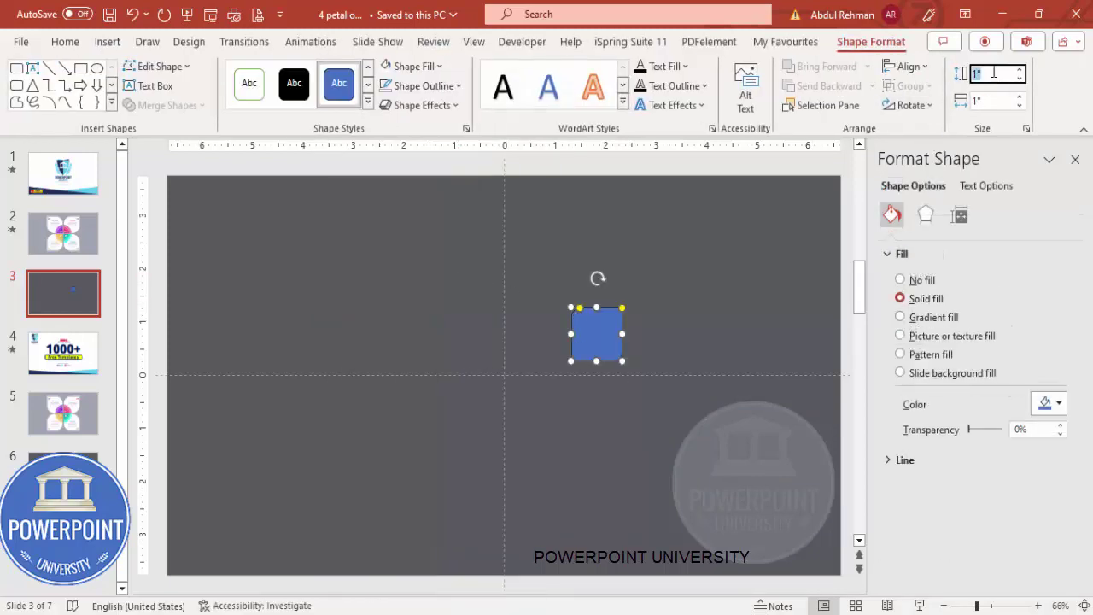
click(1005, 100)
text(2.95)
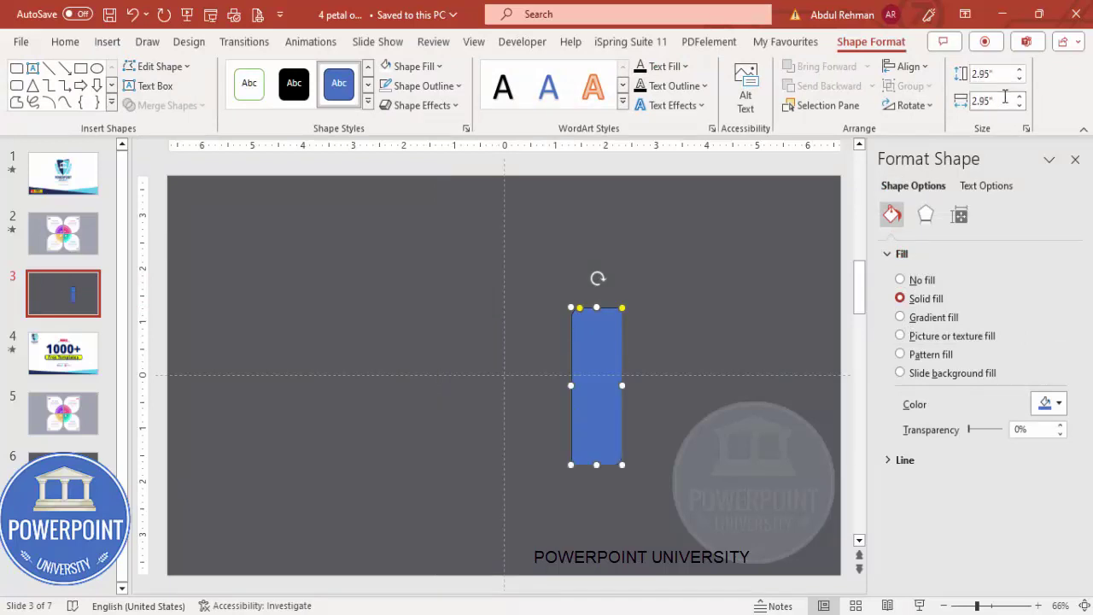
key(Return)
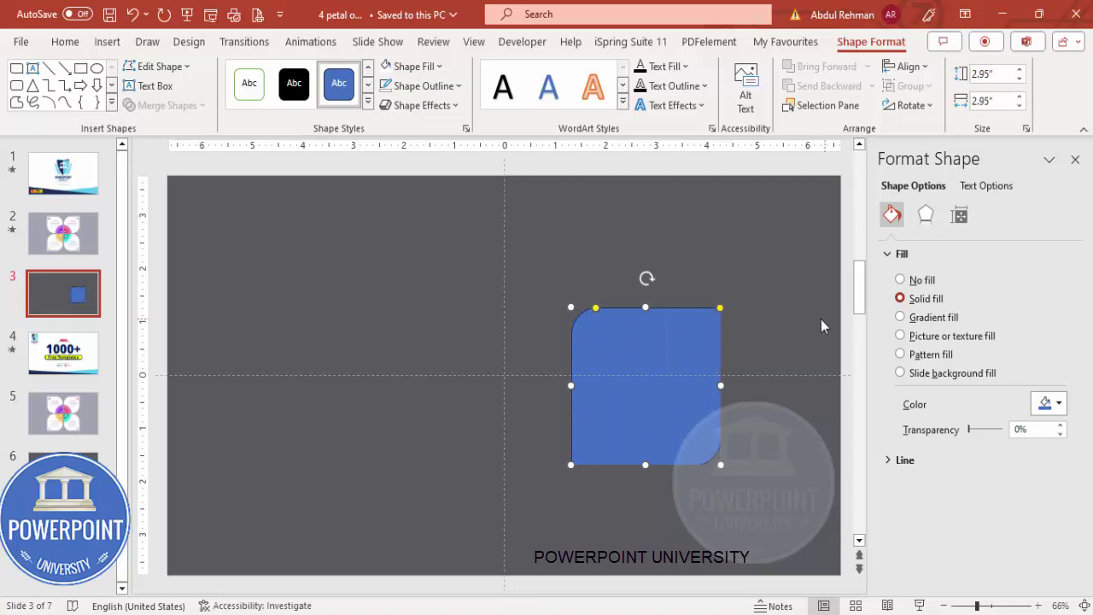
drag(596, 309, 649, 317)
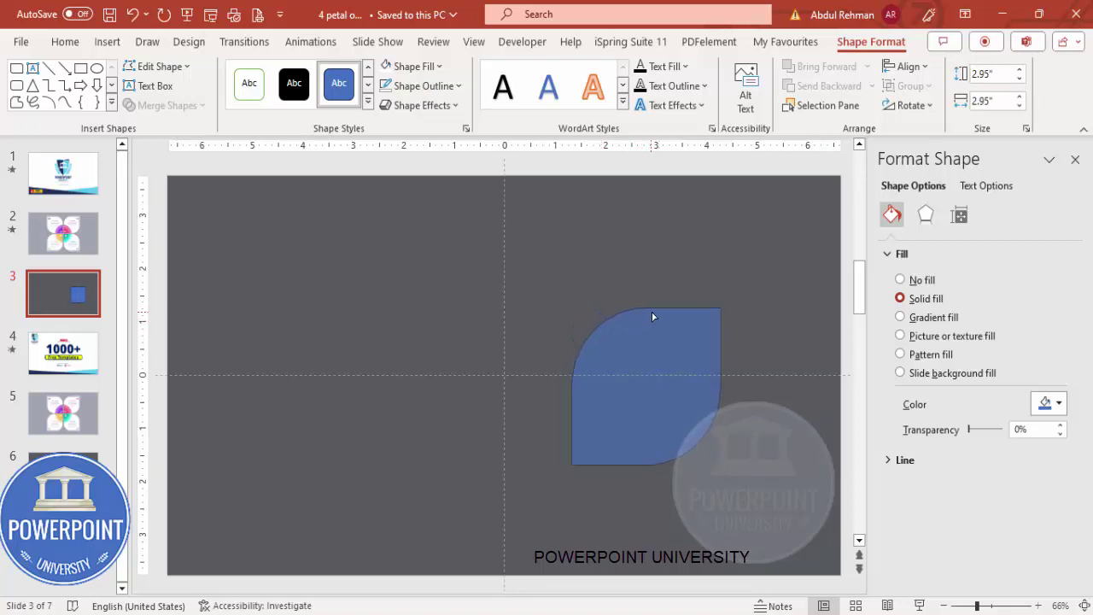
drag(654, 356, 591, 262)
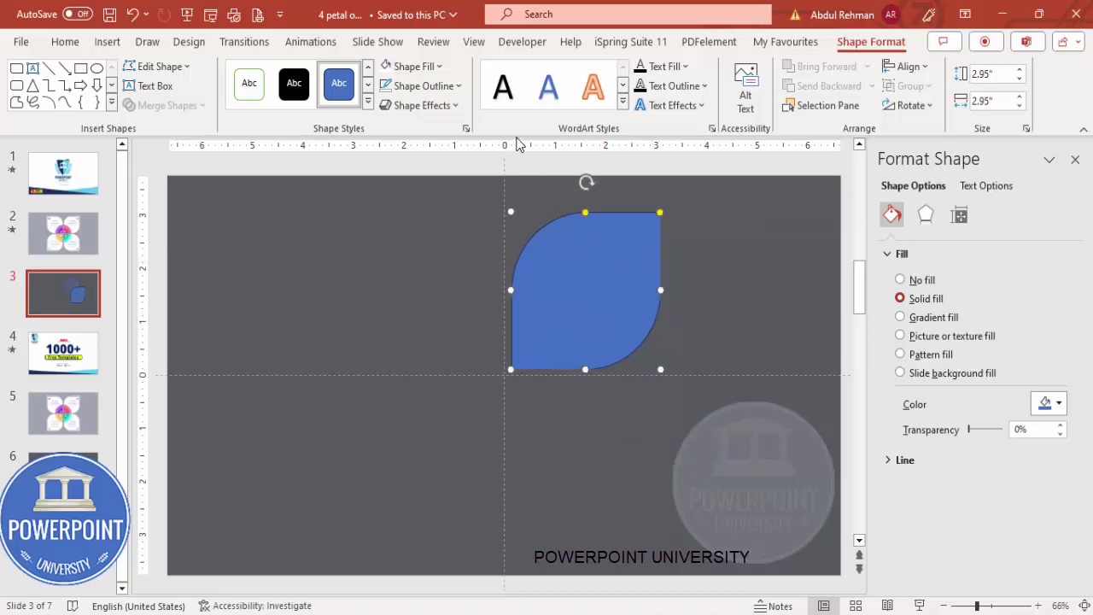
Step: Make the petal's outline and fill white, then add a vertically flipped copy to its left
click(415, 86)
click(428, 291)
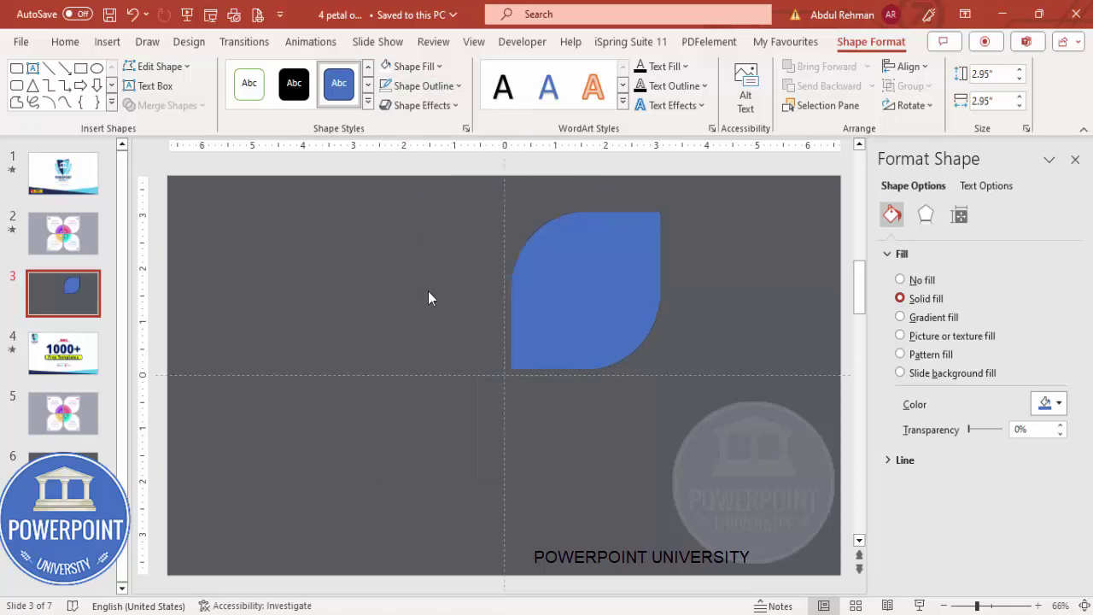
click(386, 69)
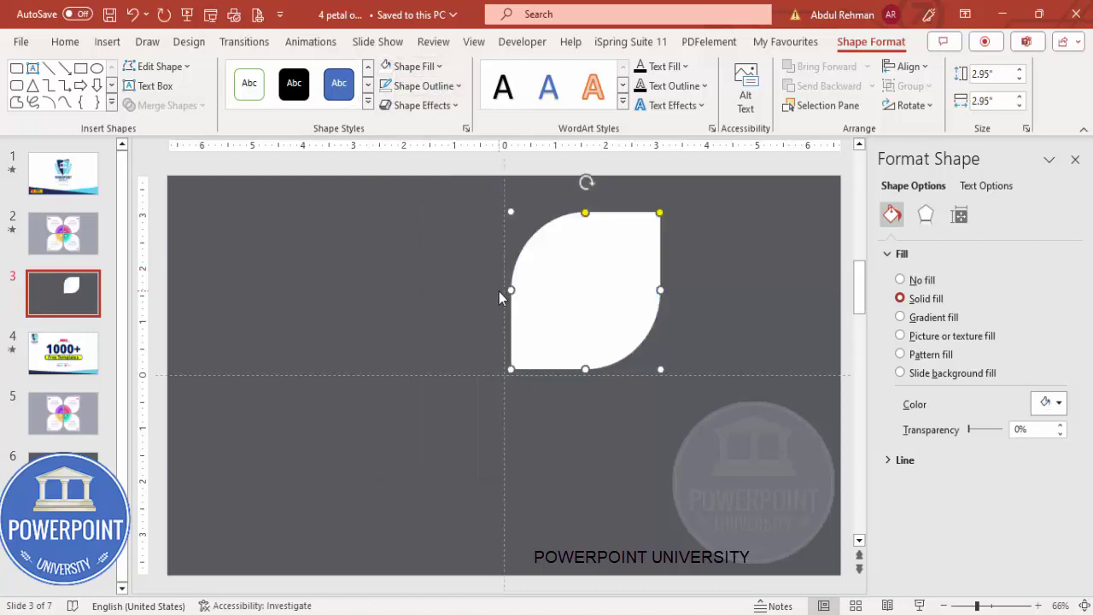
drag(586, 319, 424, 328)
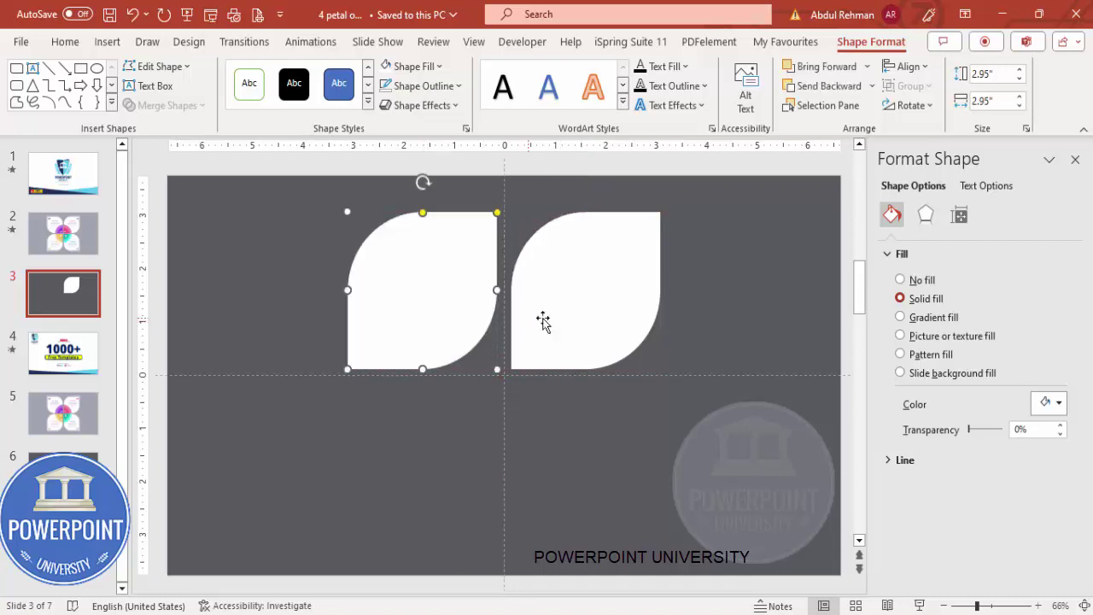
click(910, 105)
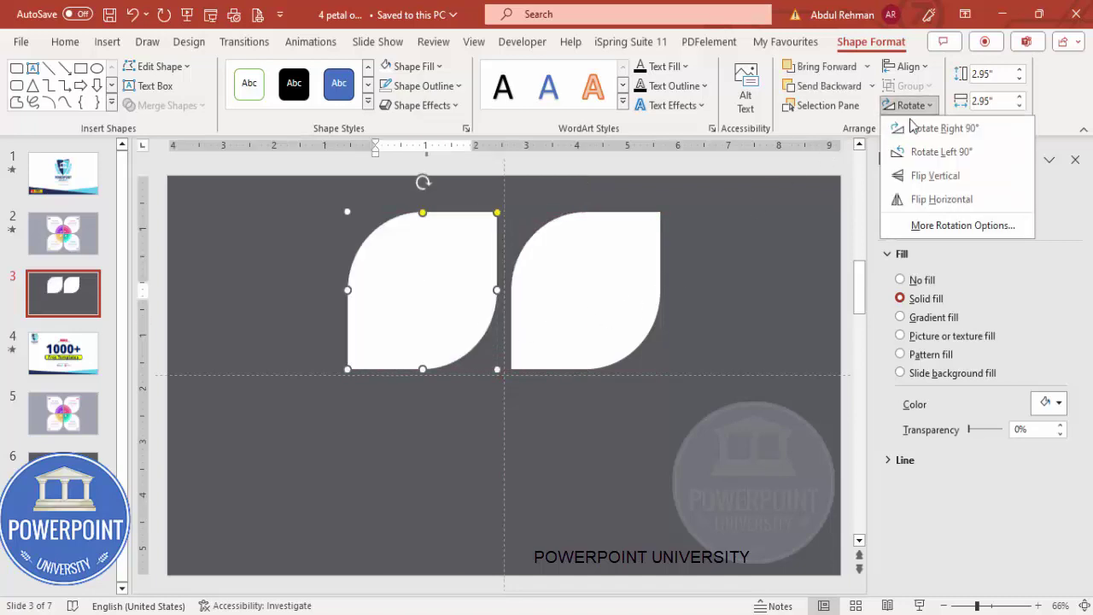
click(956, 179)
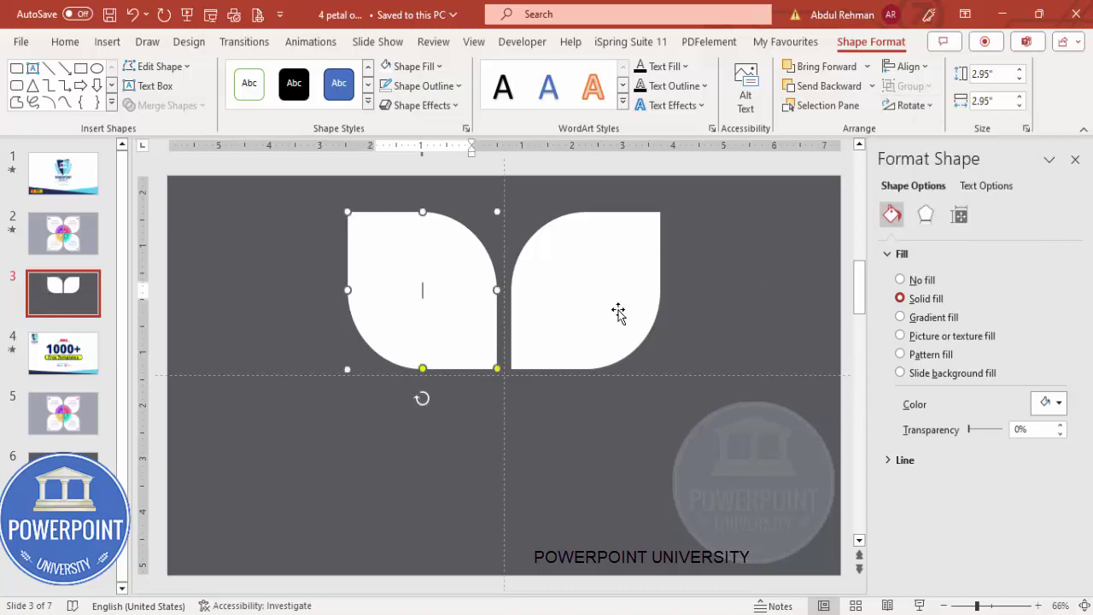
Step: Copy the petal pair below the originals and flip the copies horizontally
click(675, 313)
click(443, 295)
shift+click(585, 305)
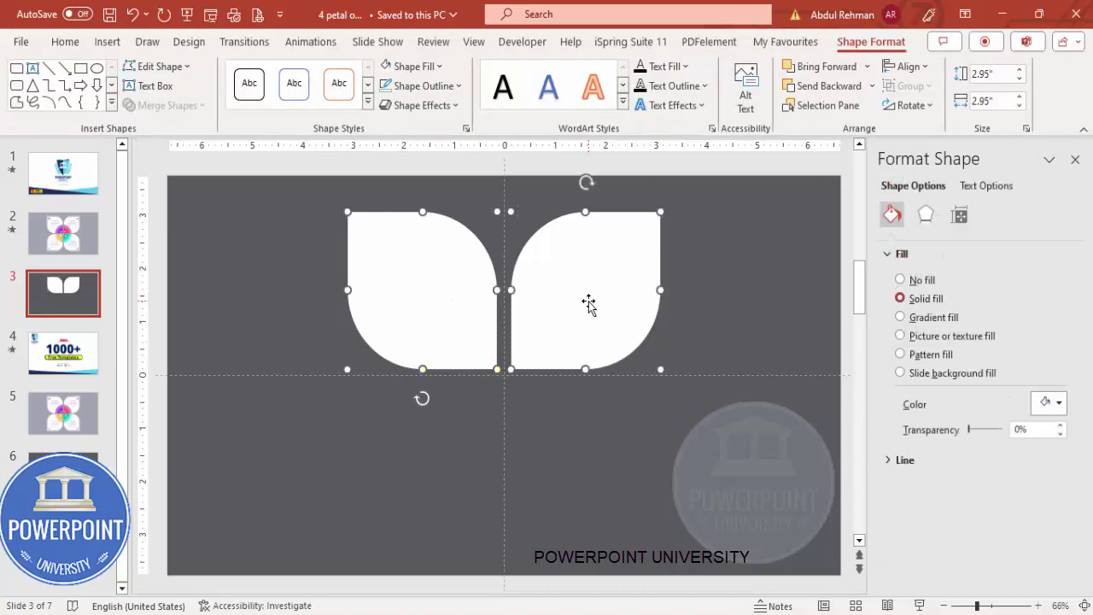
drag(605, 298, 601, 457)
click(909, 105)
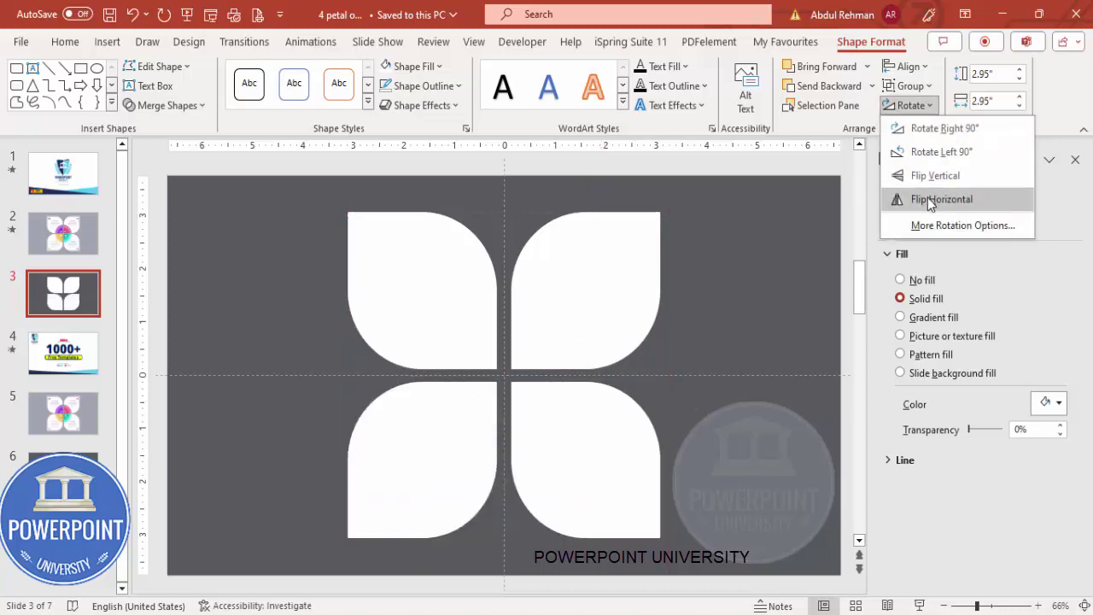
click(927, 197)
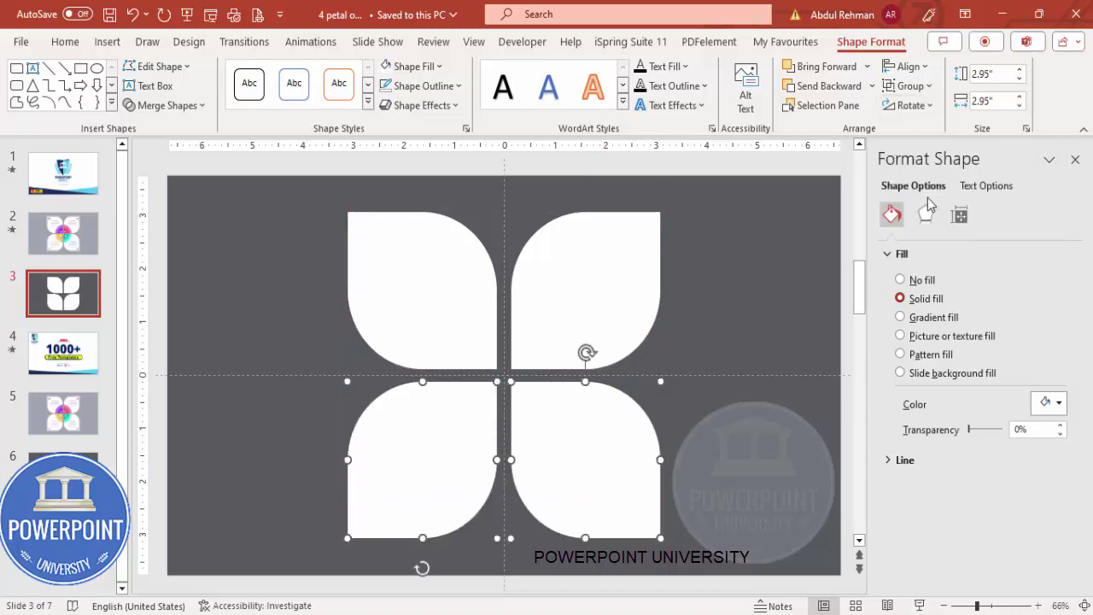
click(707, 322)
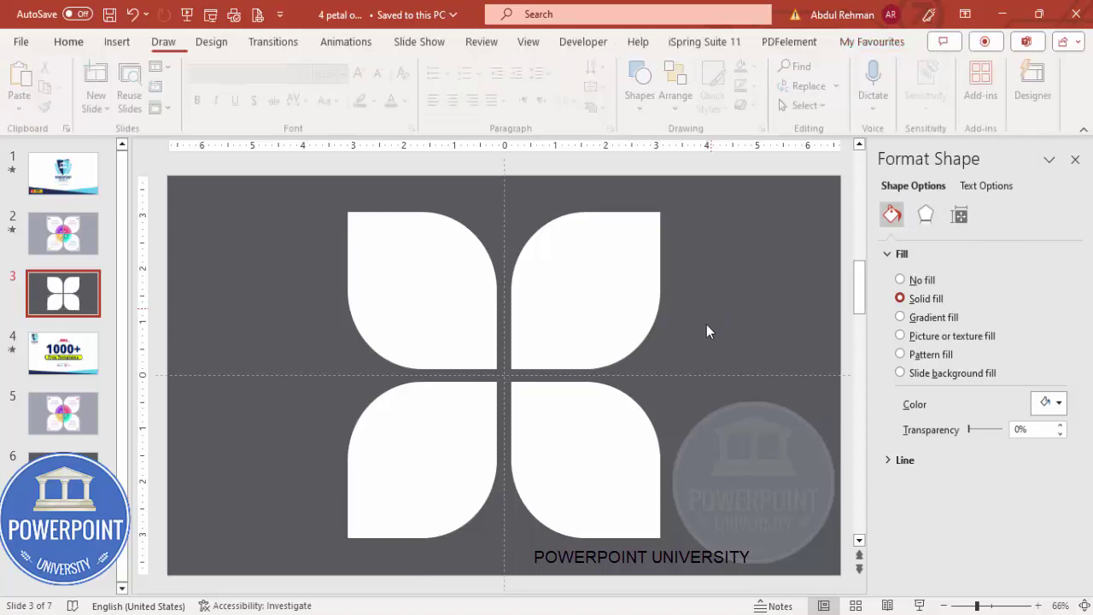
Step: Duplicate all four petals and park the copies off the slide's left edge
click(470, 325)
shift+click(559, 331)
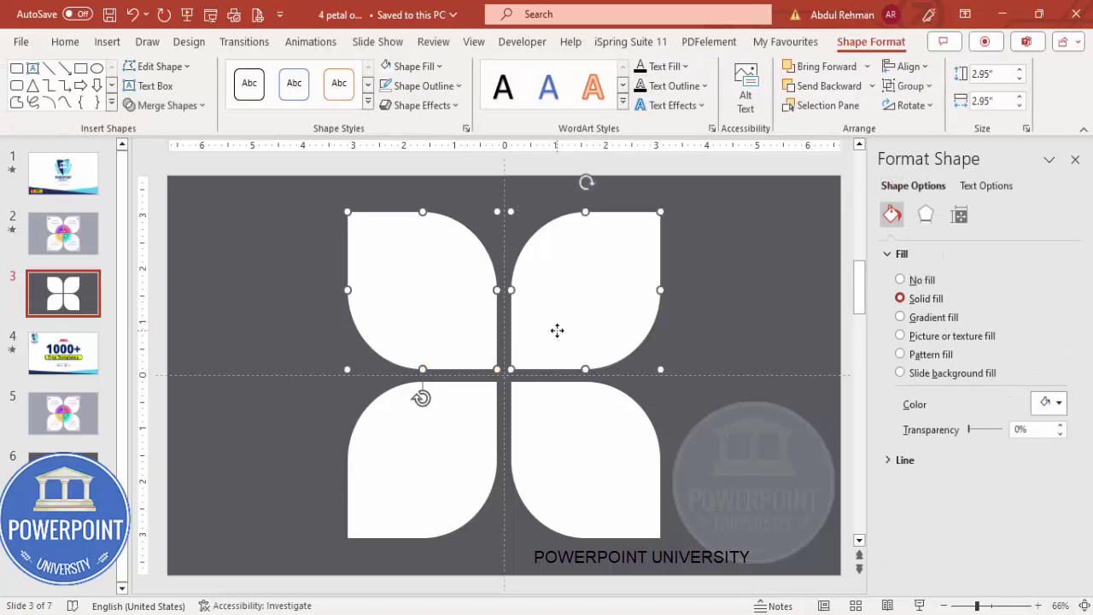
shift+click(582, 475)
shift+click(483, 449)
drag(578, 348, 203, 319)
key(Left)
key(Left)
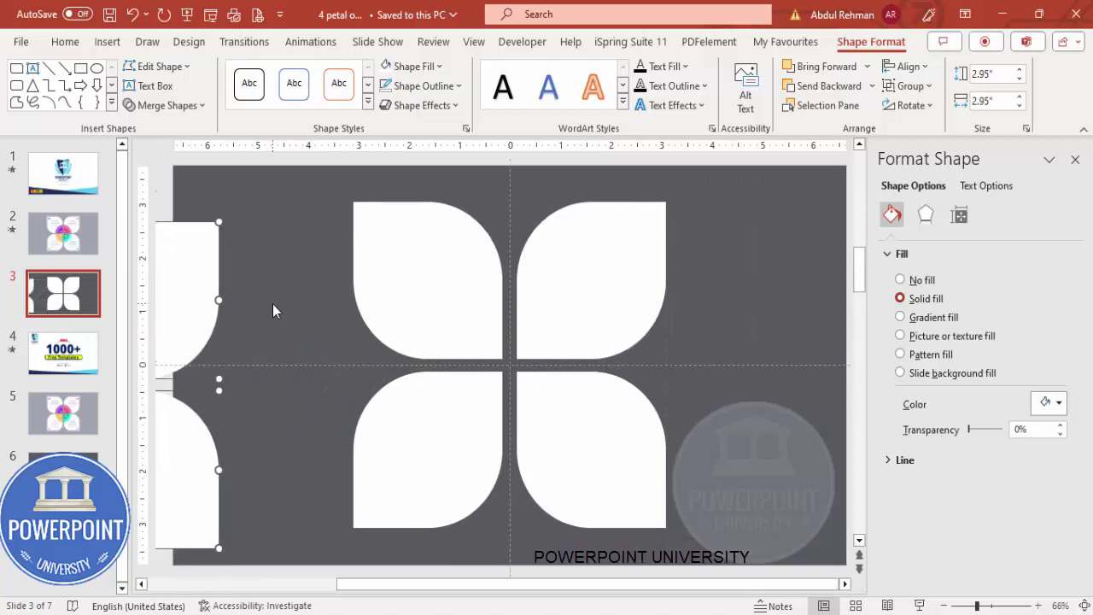
key(Left)
key(Left)
key(Left)
key(Left)
key(Left)
key(Left)
key(Left)
key(Left)
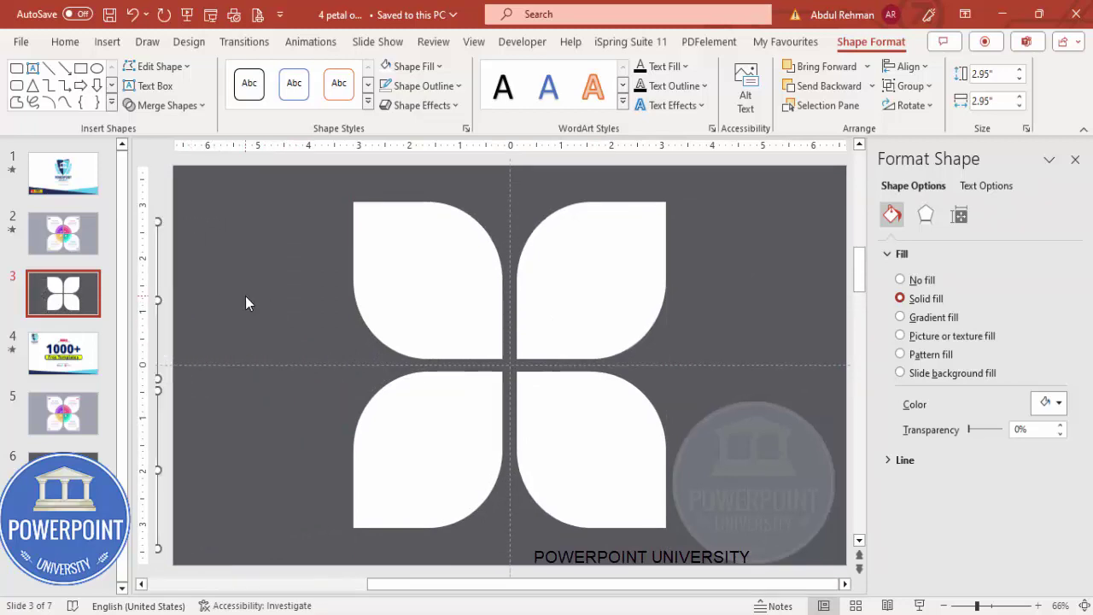
click(245, 302)
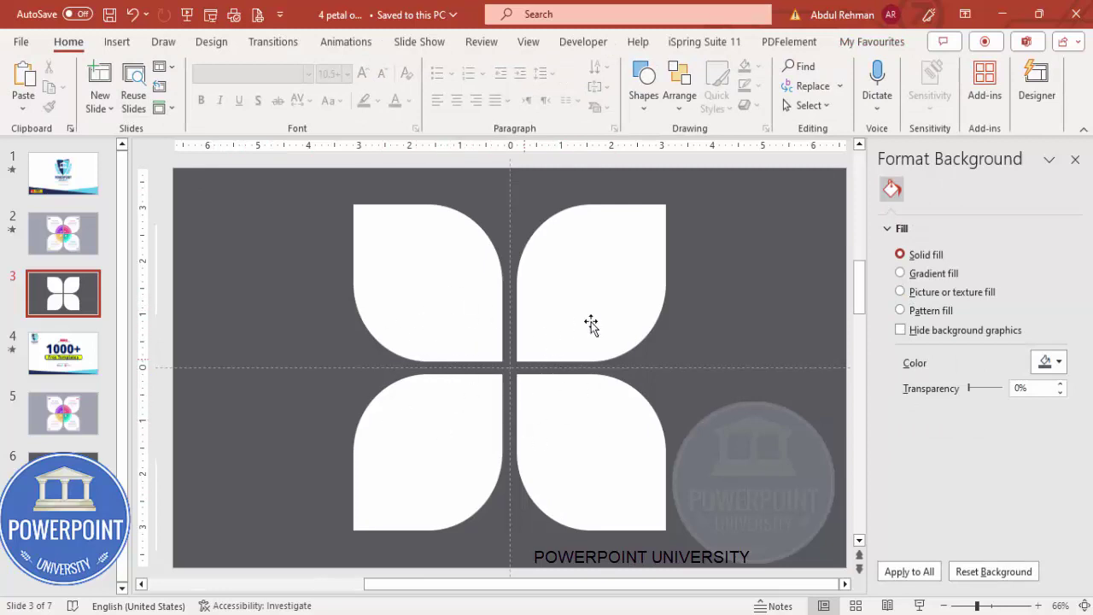
Step: Draw a centred blue circle over the petals with no outline and 32% transparency
click(113, 42)
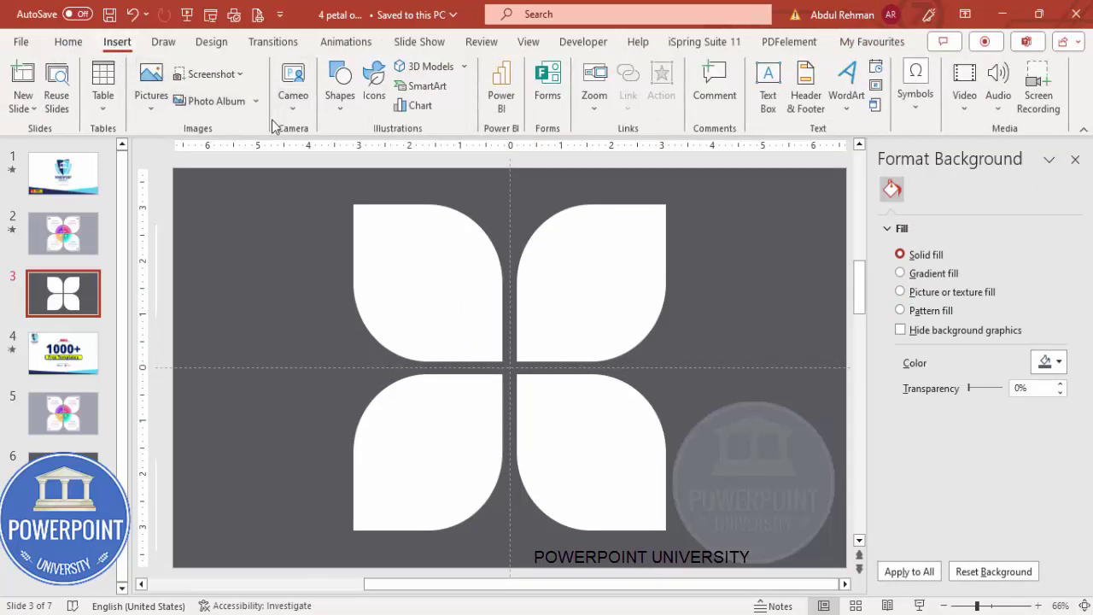
click(339, 85)
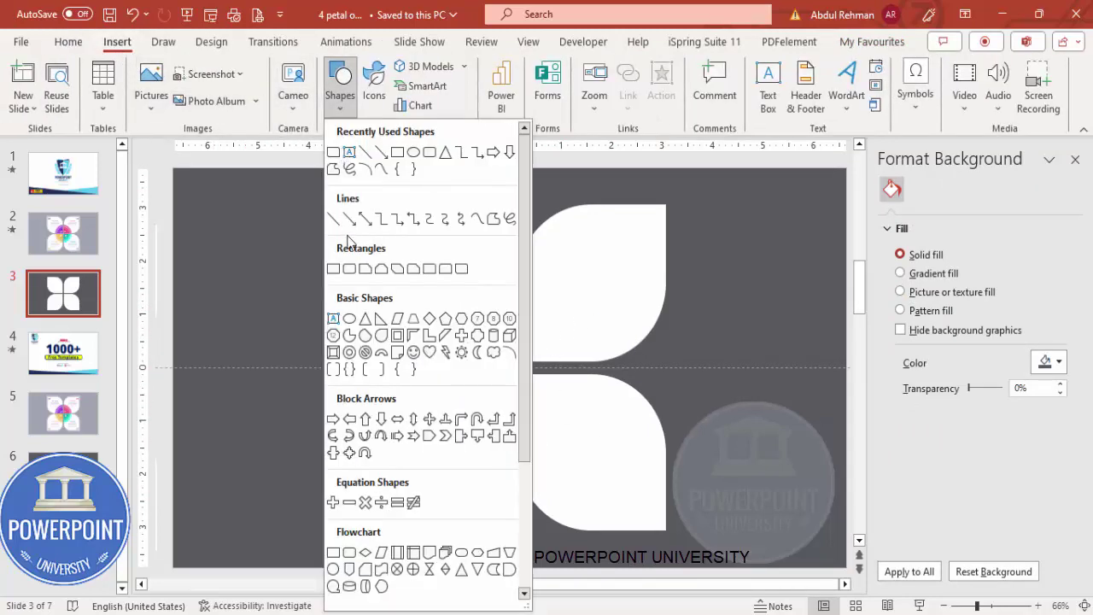
click(351, 320)
drag(477, 332, 572, 439)
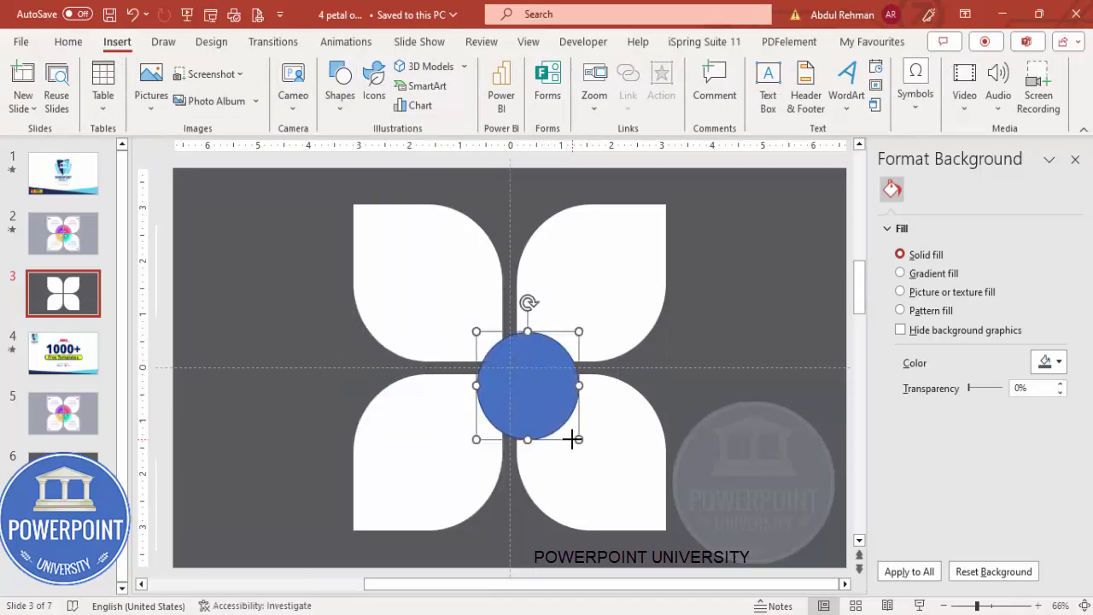
click(417, 86)
click(481, 321)
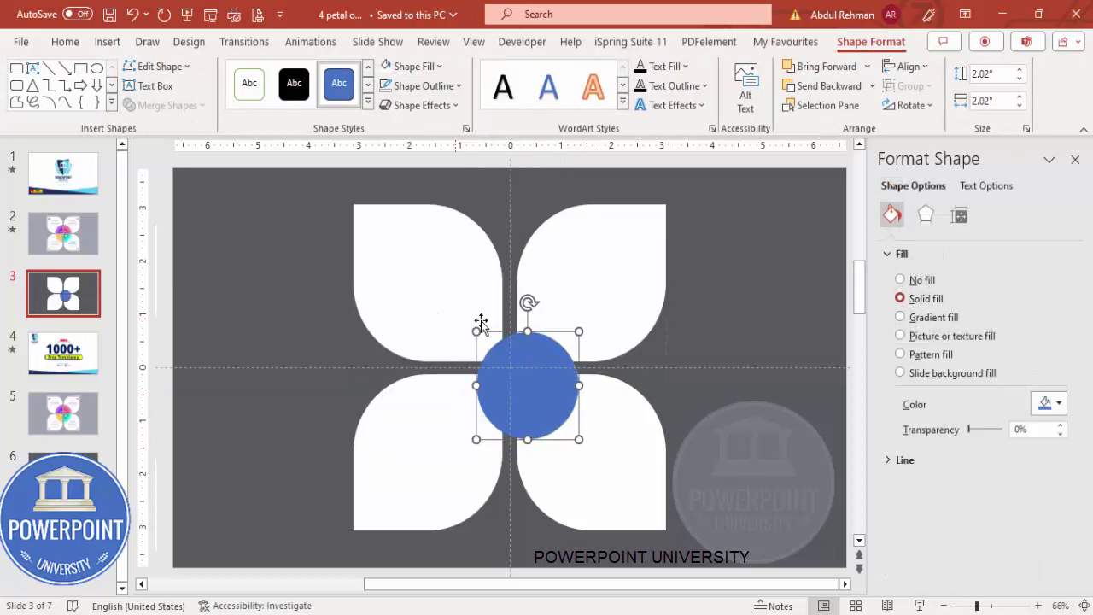
drag(970, 430, 984, 435)
click(906, 65)
click(907, 112)
click(907, 67)
click(947, 185)
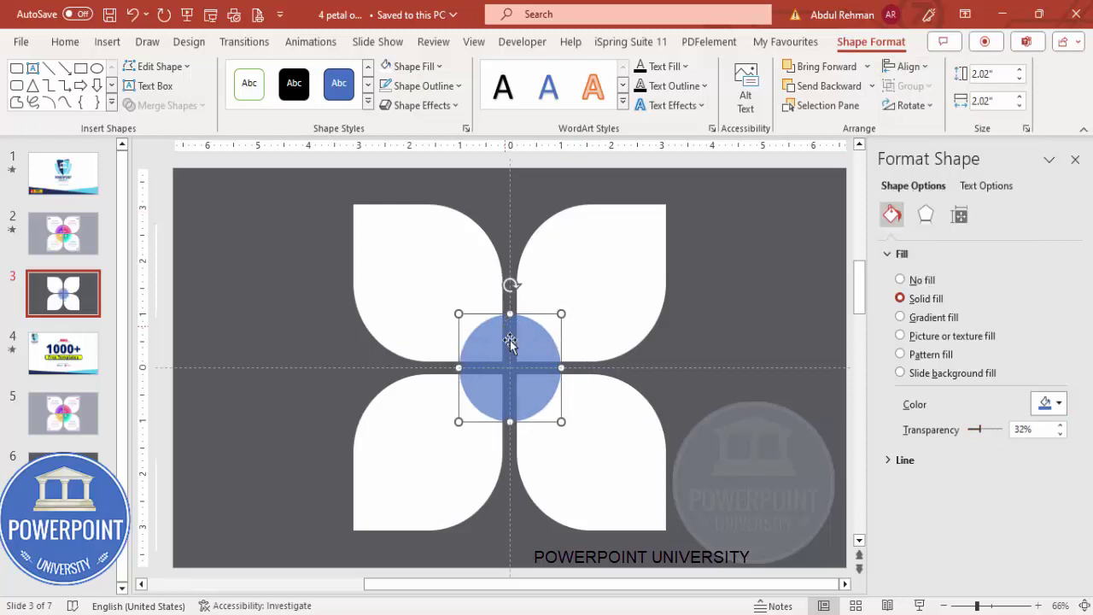
Step: Add a green 2.46" copy of the circle behind the blue one, centred on the slide
key(ctrl+d)
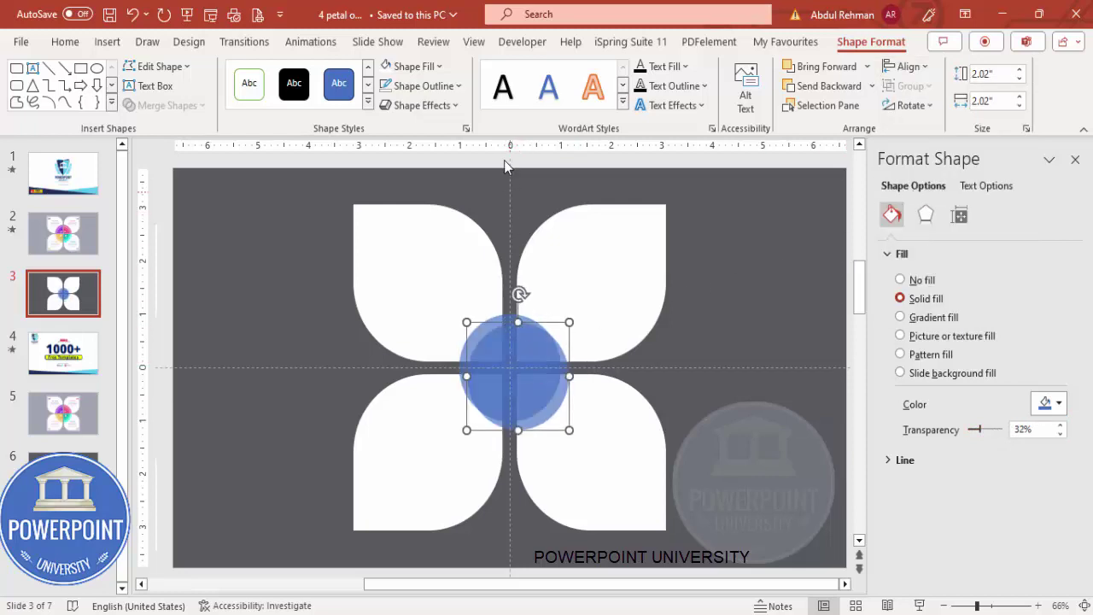
click(412, 66)
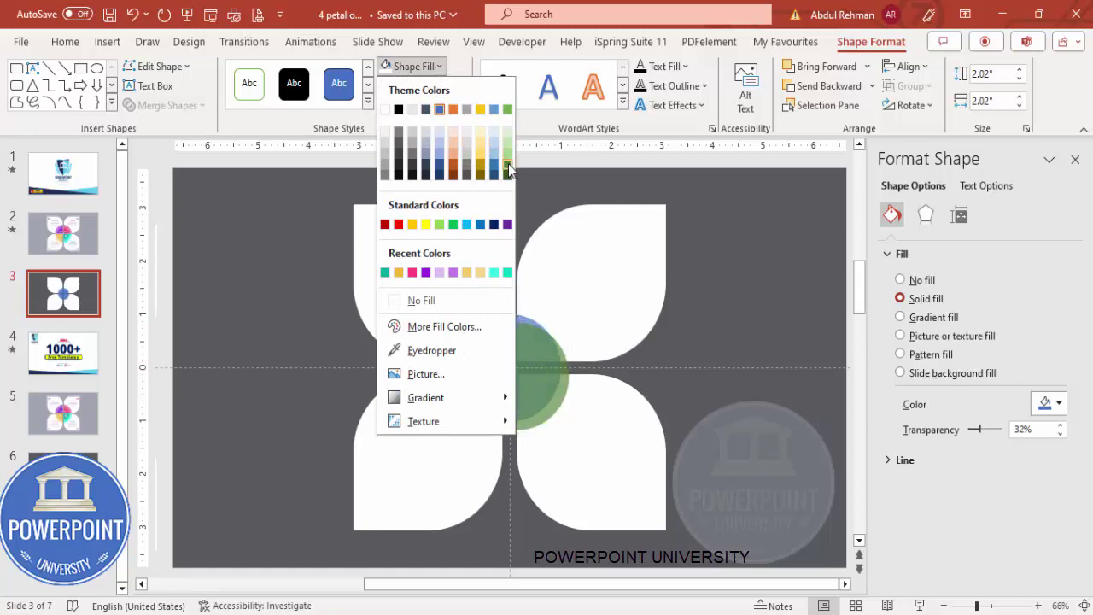
click(508, 163)
click(837, 86)
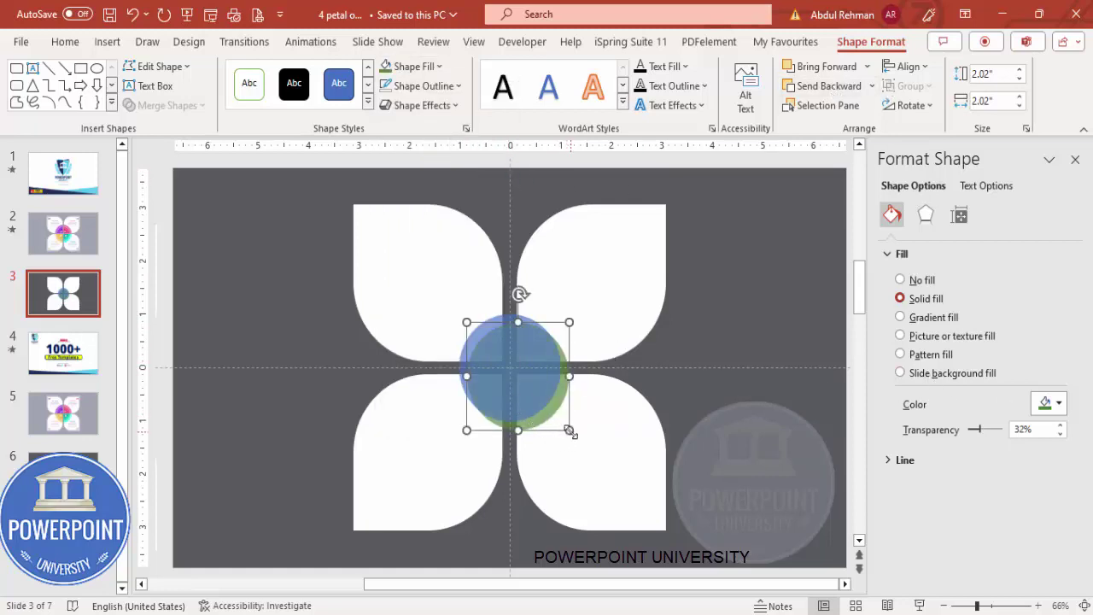
drag(569, 430, 583, 444)
click(908, 66)
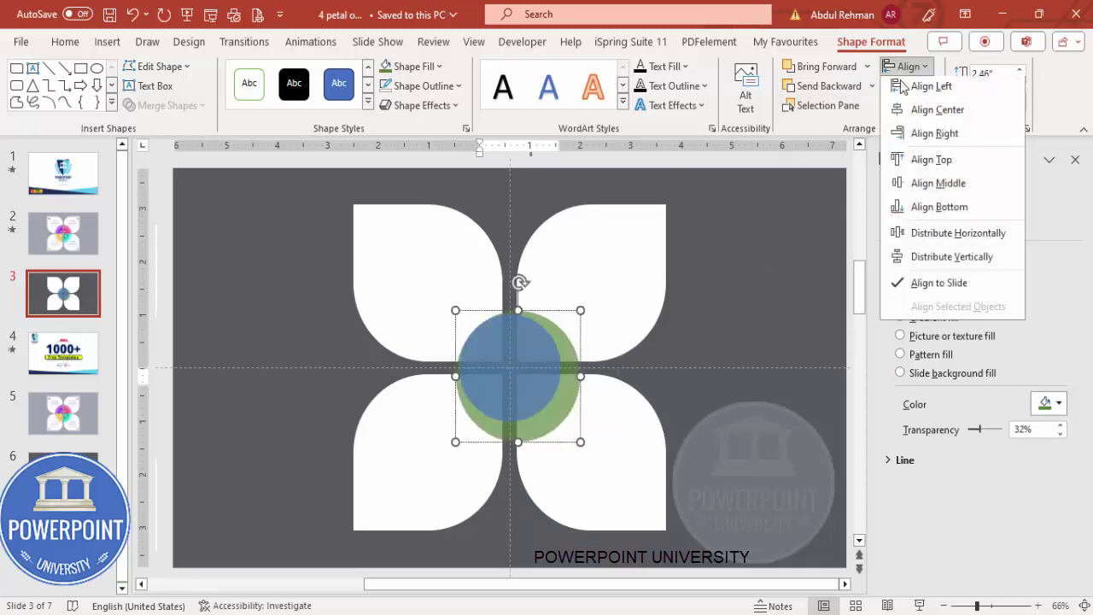
click(922, 108)
click(924, 67)
click(922, 183)
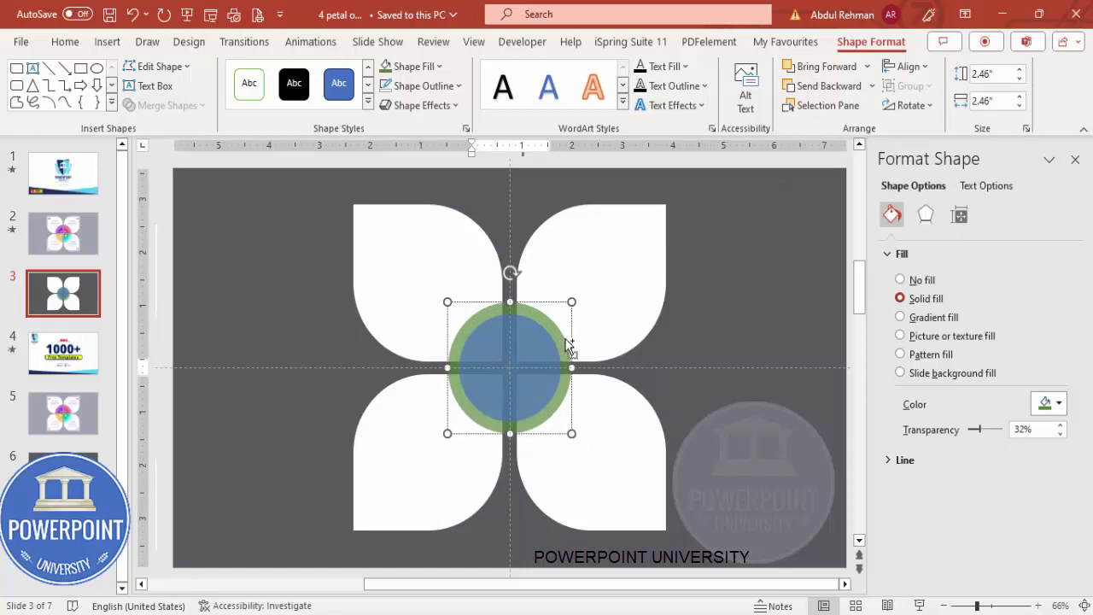
Step: Add a light-blue 3.11" copy of the green circle and send it behind the green ring
click(547, 307)
click(529, 312)
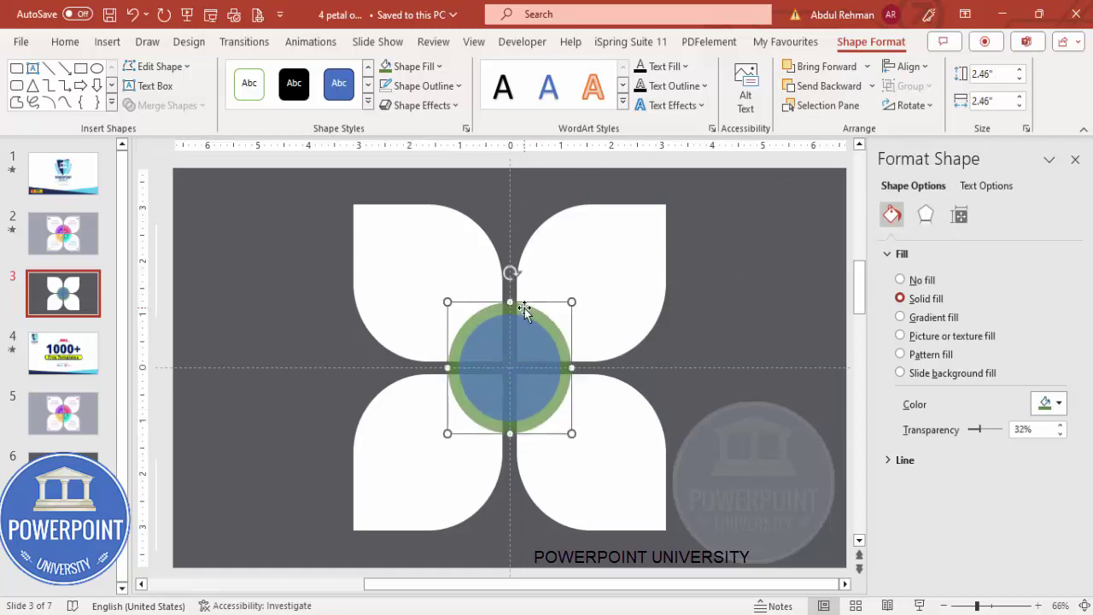
key(ctrl+d)
click(410, 66)
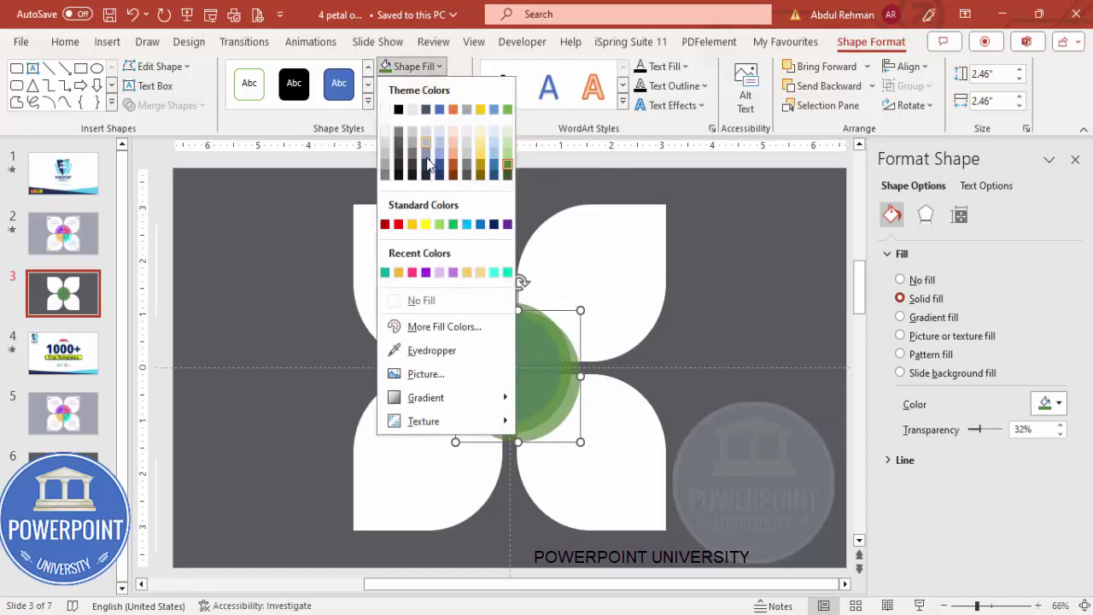
click(439, 141)
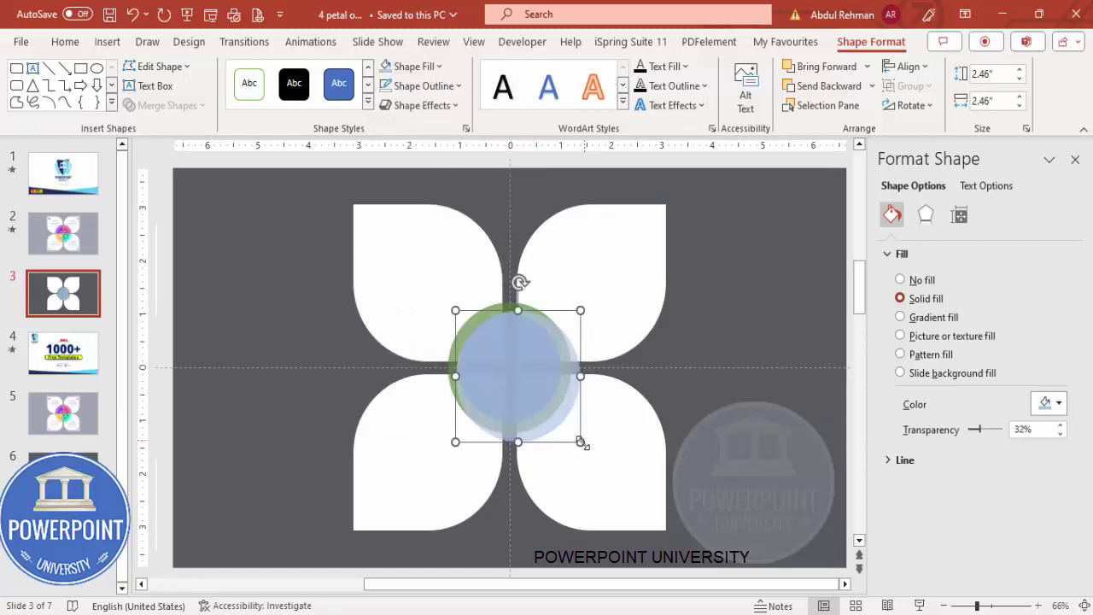
drag(581, 441, 596, 460)
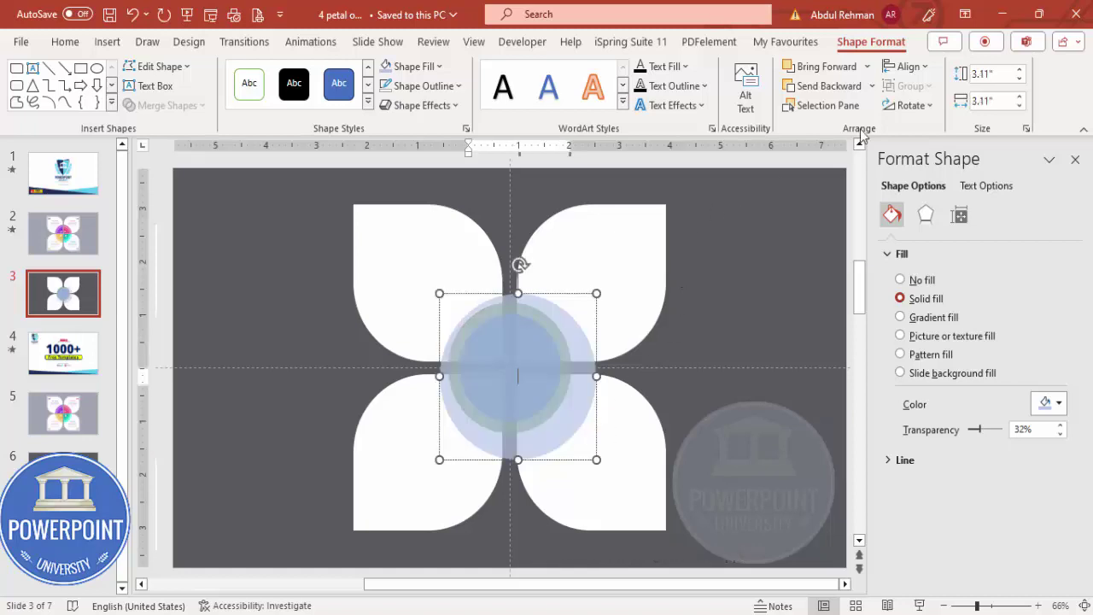
click(912, 68)
click(787, 88)
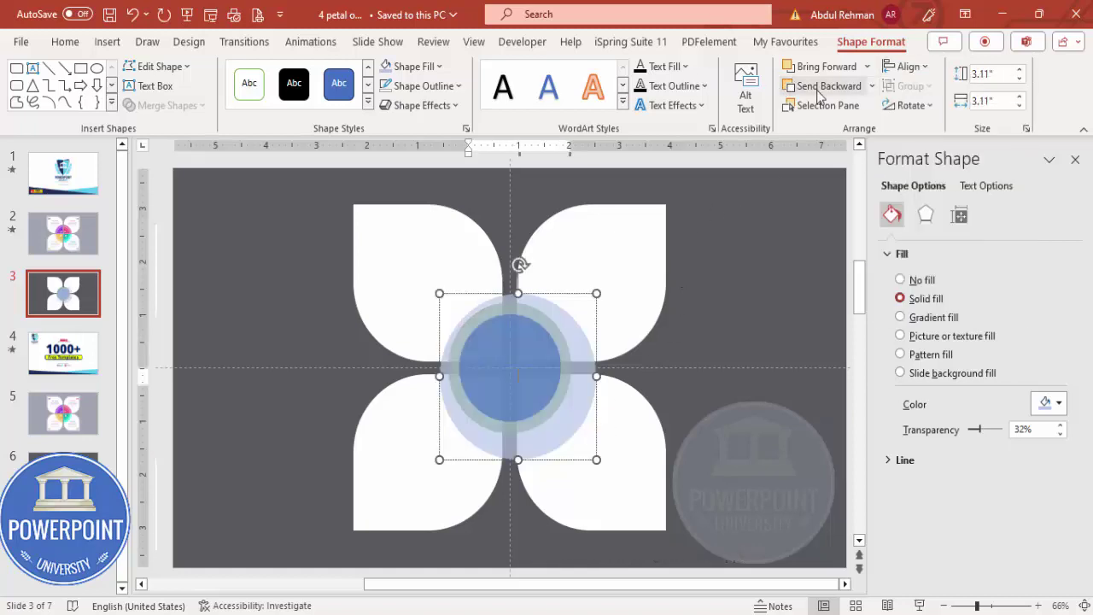
click(786, 88)
Step: Centre the light-blue circle on the slide and shrink it to 2.79"
click(908, 68)
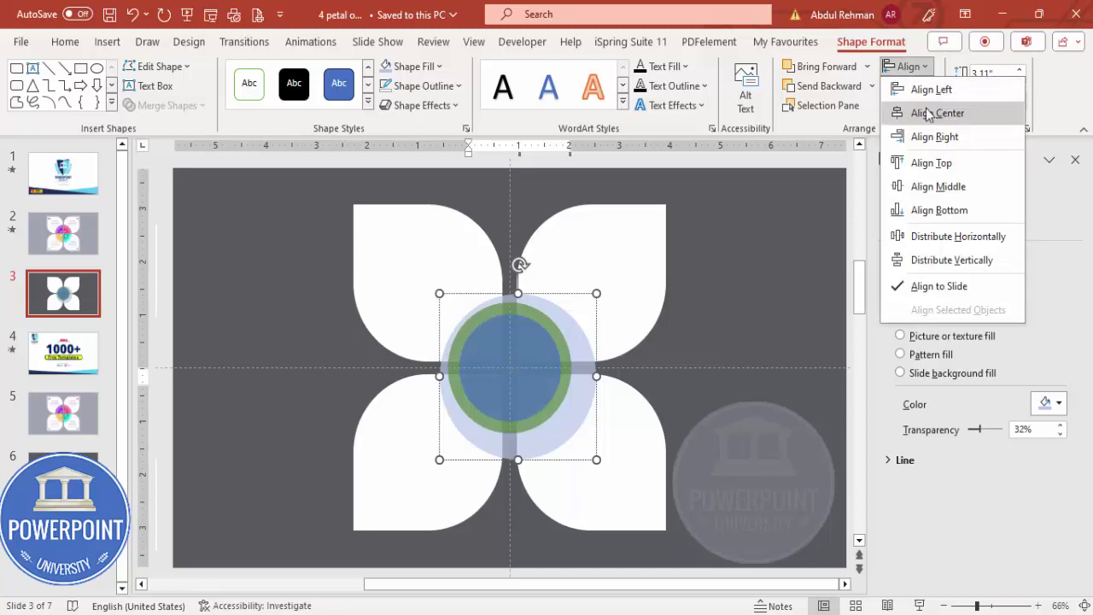
click(922, 114)
click(907, 68)
click(928, 186)
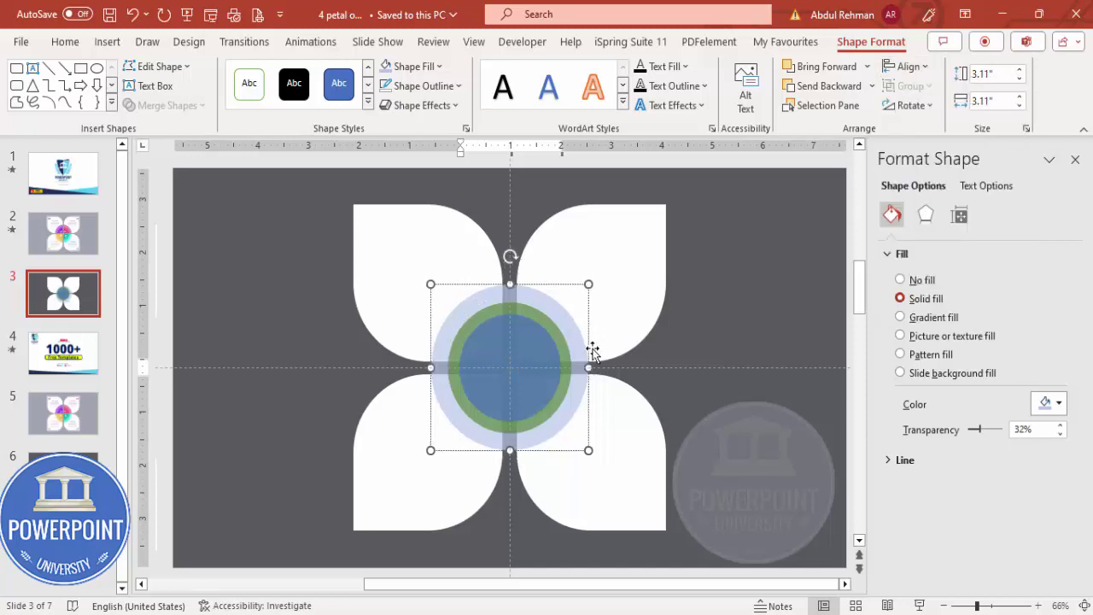
drag(588, 450, 578, 441)
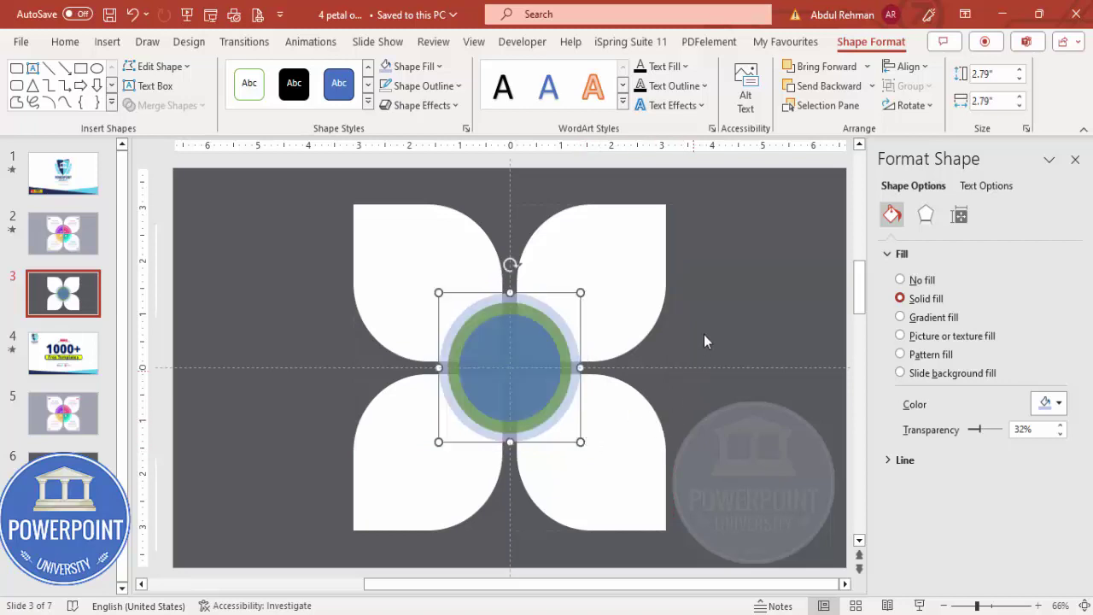
click(705, 305)
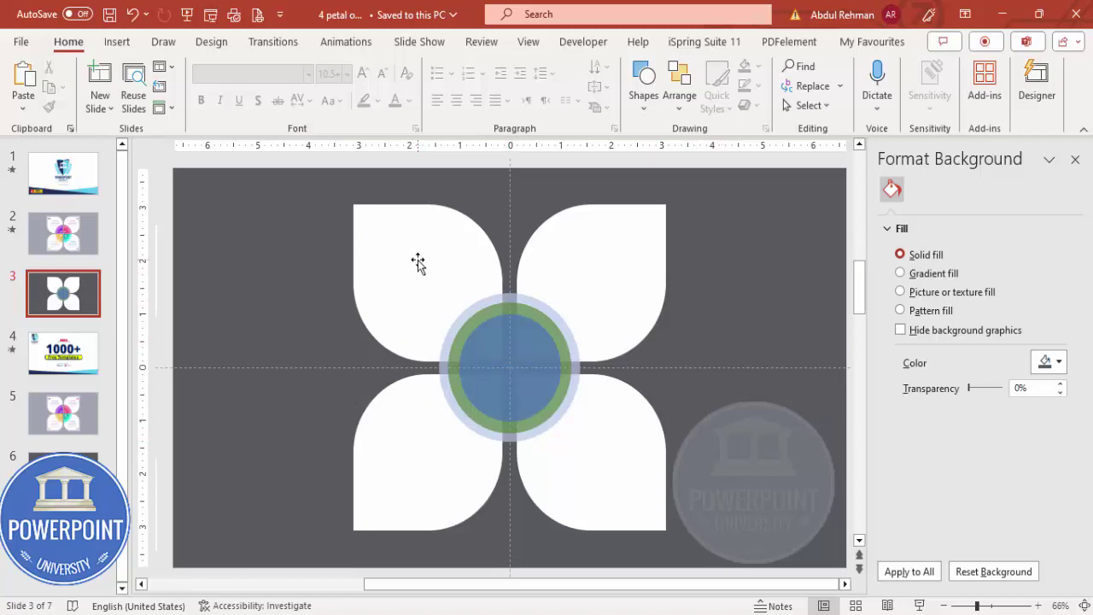
Step: Select all the shapes on the slide, including the three concentric circles
key(ctrl+a)
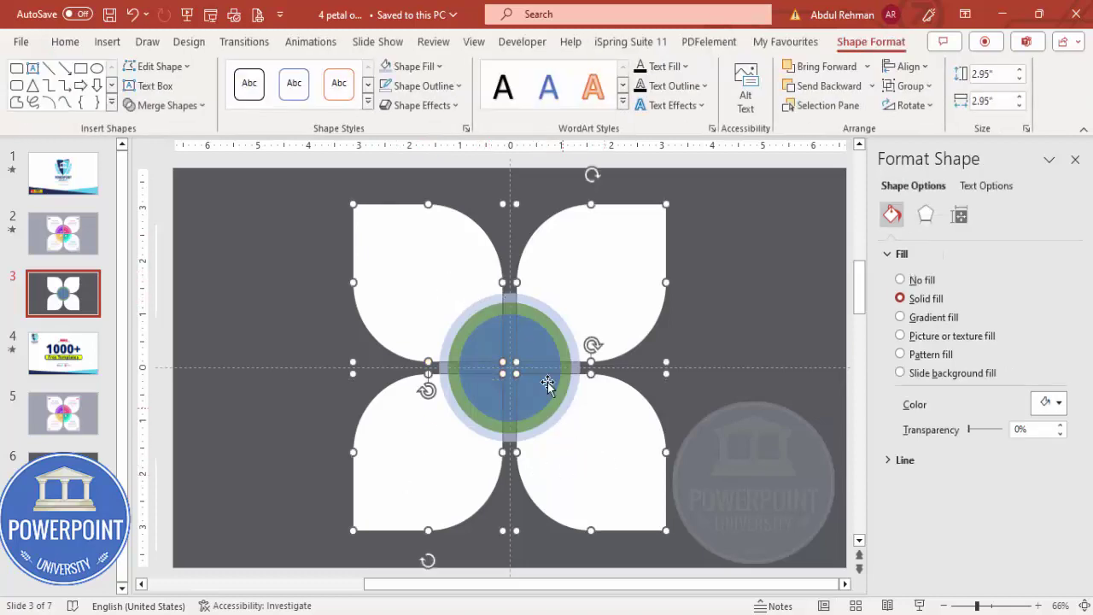
shift+click(510, 307)
shift+click(510, 309)
shift+click(510, 320)
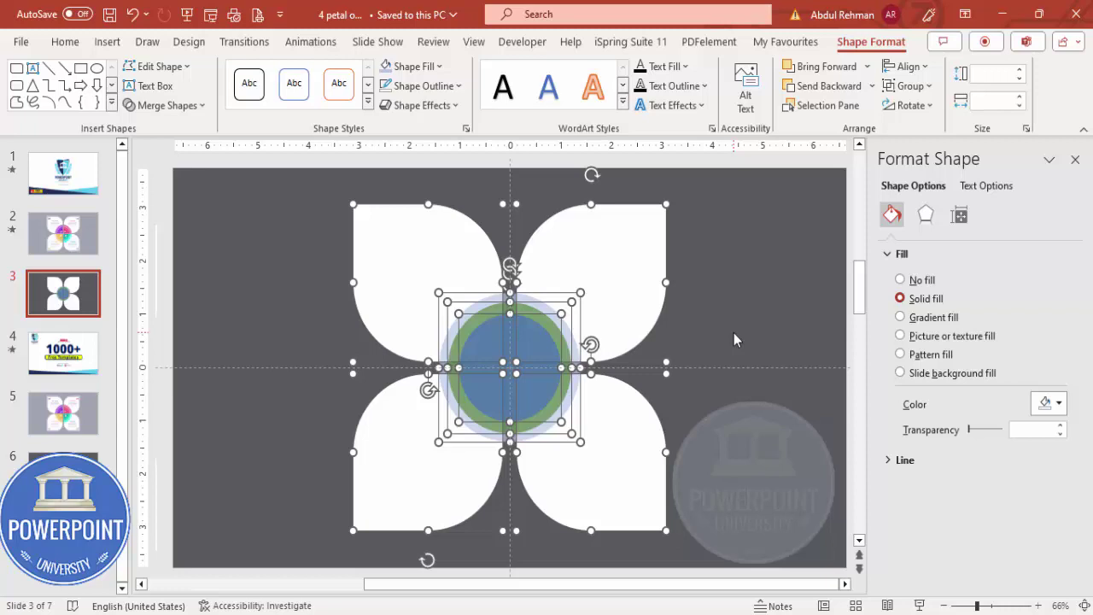
Step: Fragment the selected petals and circles with Merge Shapes > Fragment
click(183, 107)
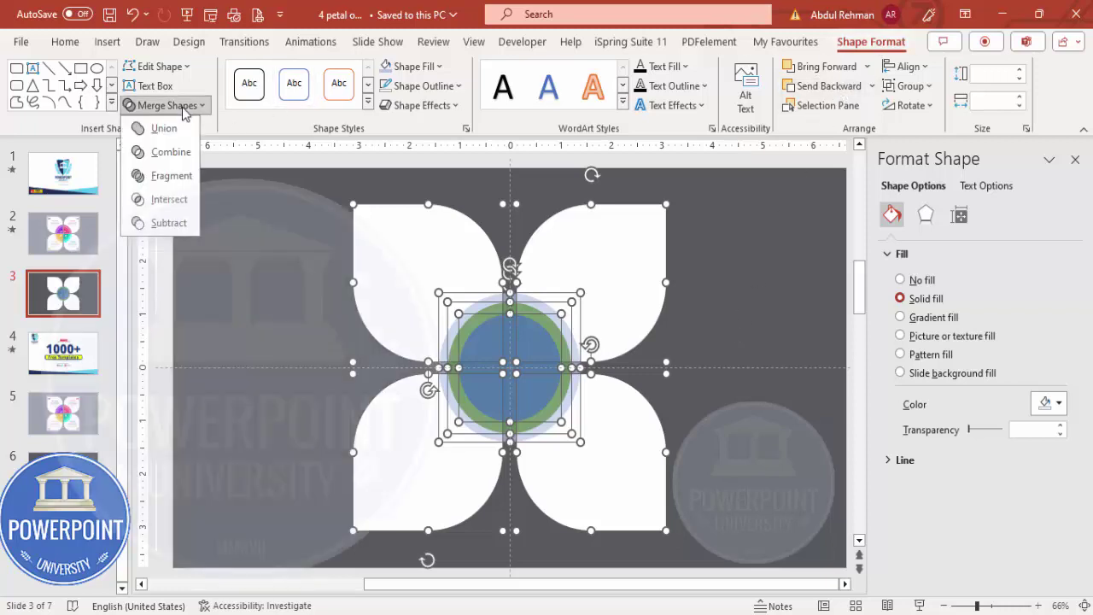
click(172, 176)
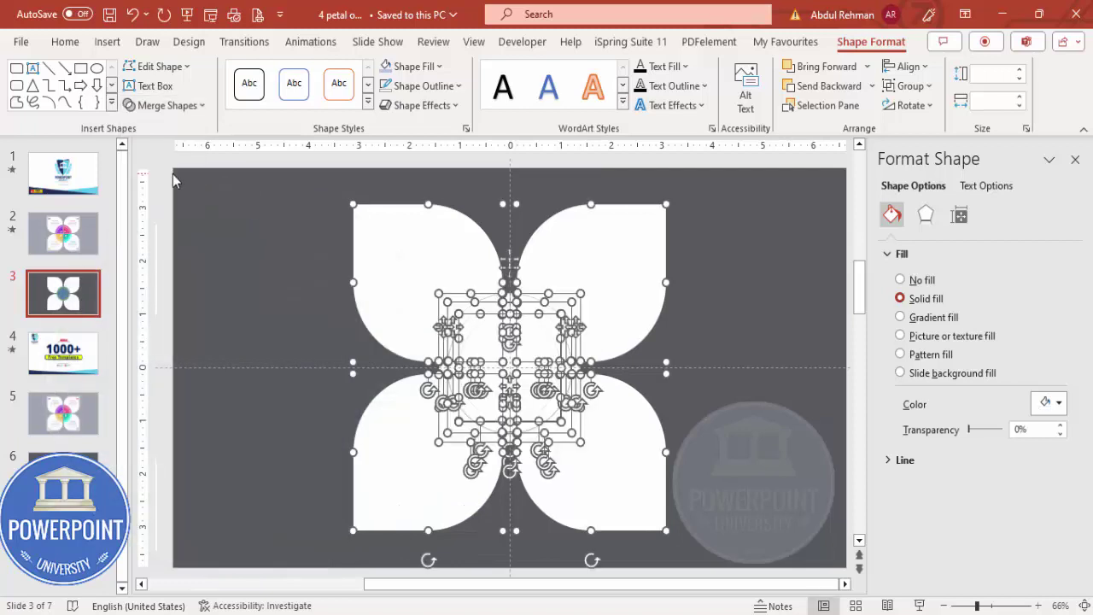
click(704, 241)
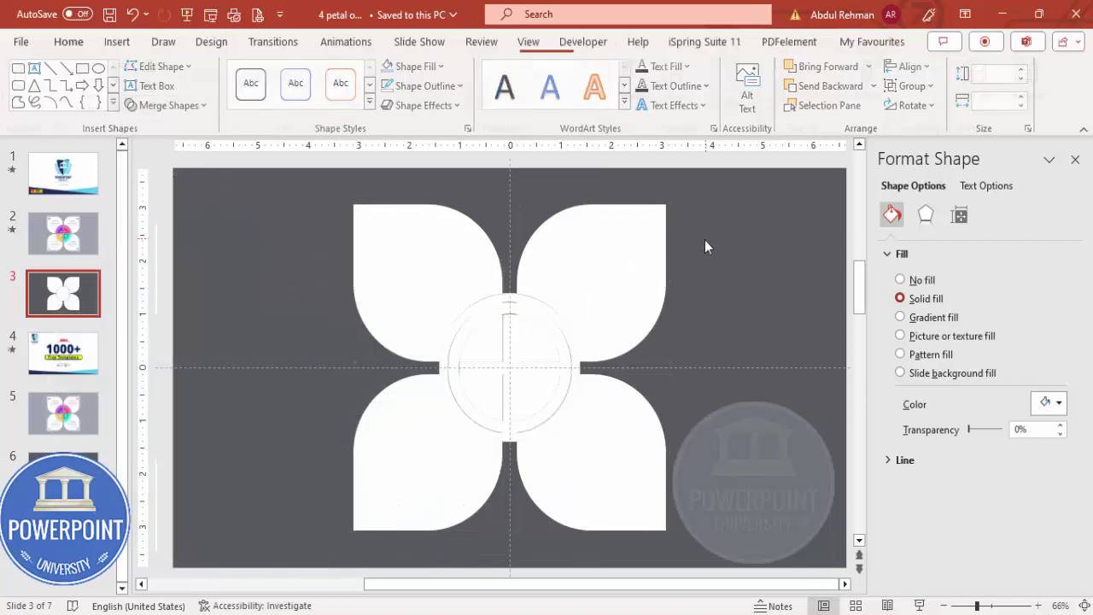
Step: Delete the eight small leftover pieces around the central cross
click(508, 341)
key(Delete)
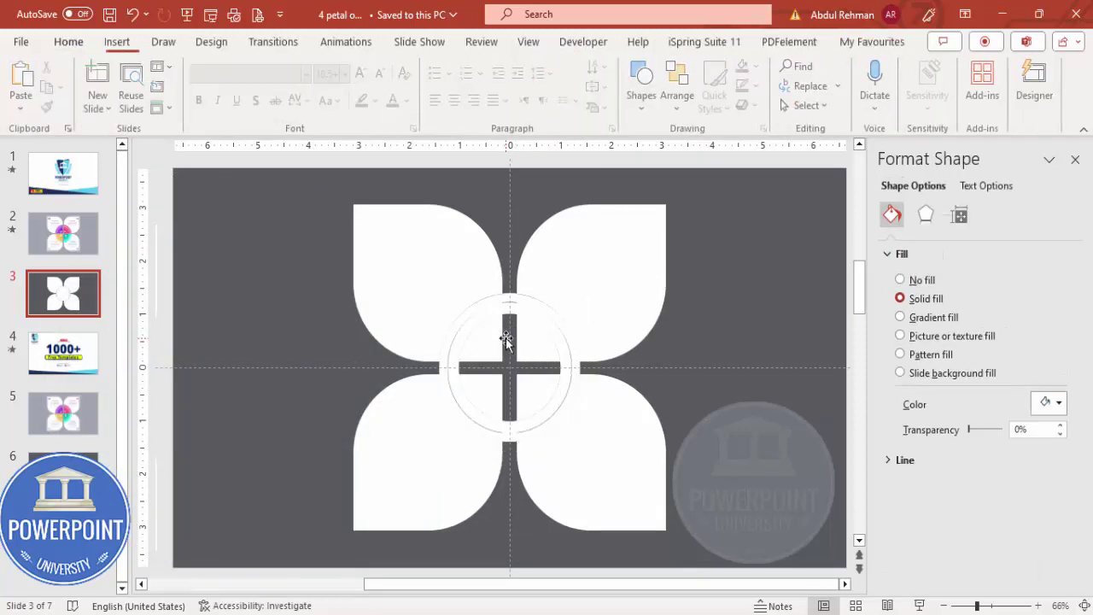
click(508, 301)
key(Delete)
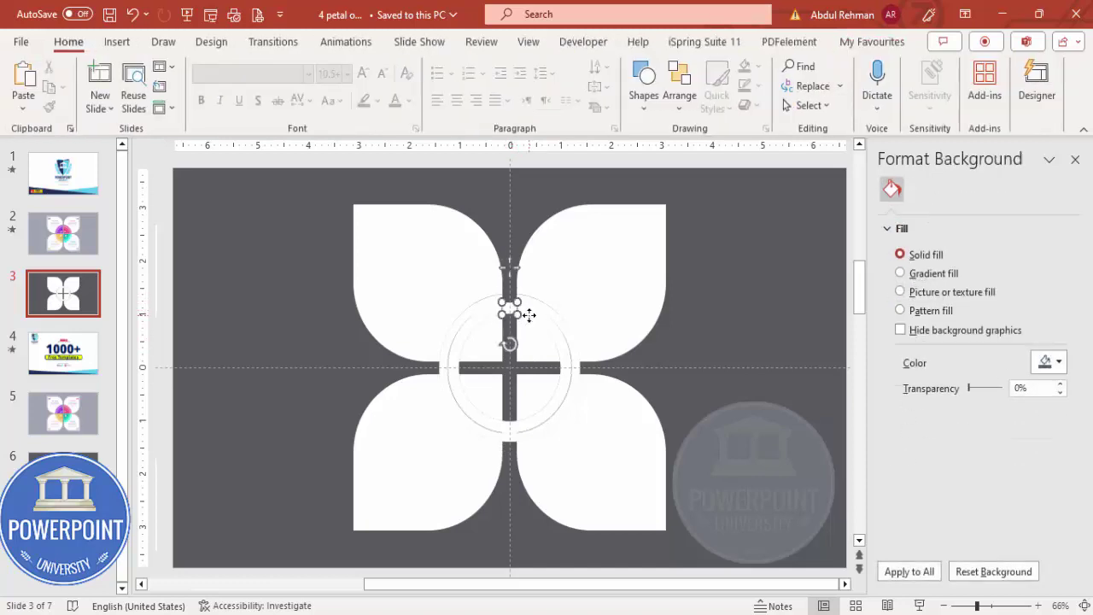
click(508, 426)
key(Delete)
click(509, 429)
key(Delete)
click(569, 381)
key(Delete)
click(456, 367)
key(Delete)
click(440, 371)
key(Delete)
click(464, 375)
key(Delete)
Step: Fill the upper-left centre quarter yellow-orange and the upper-right quarter pink
click(488, 353)
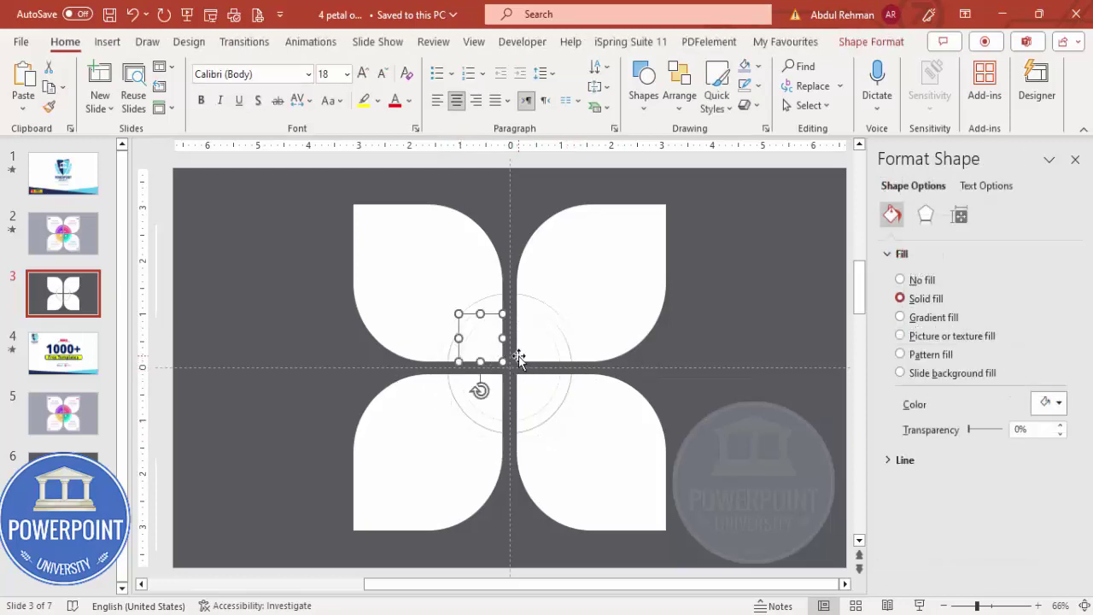
click(1048, 404)
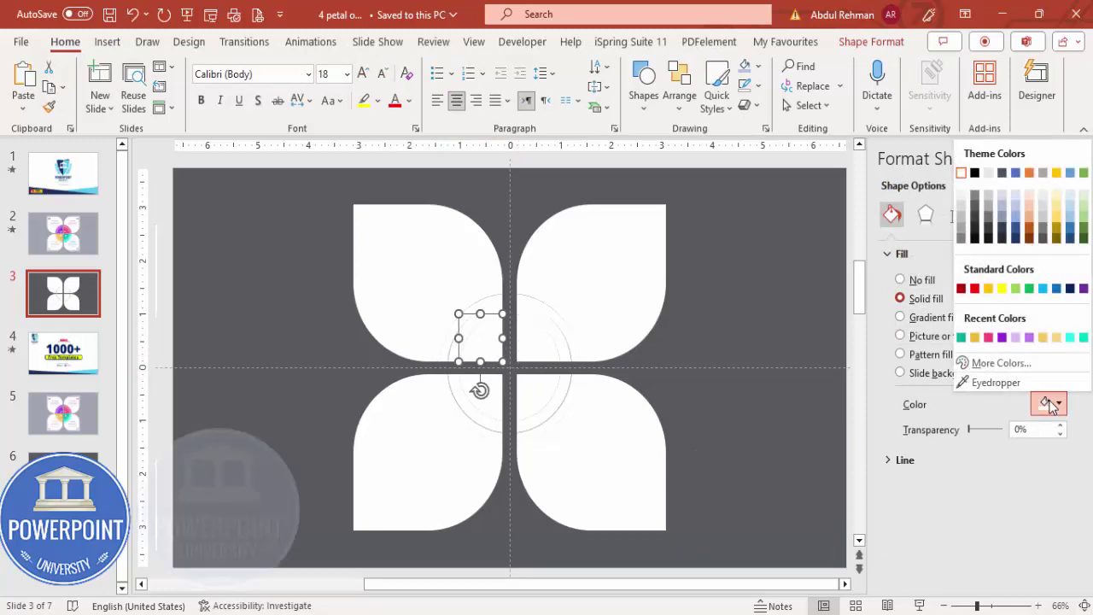
click(975, 338)
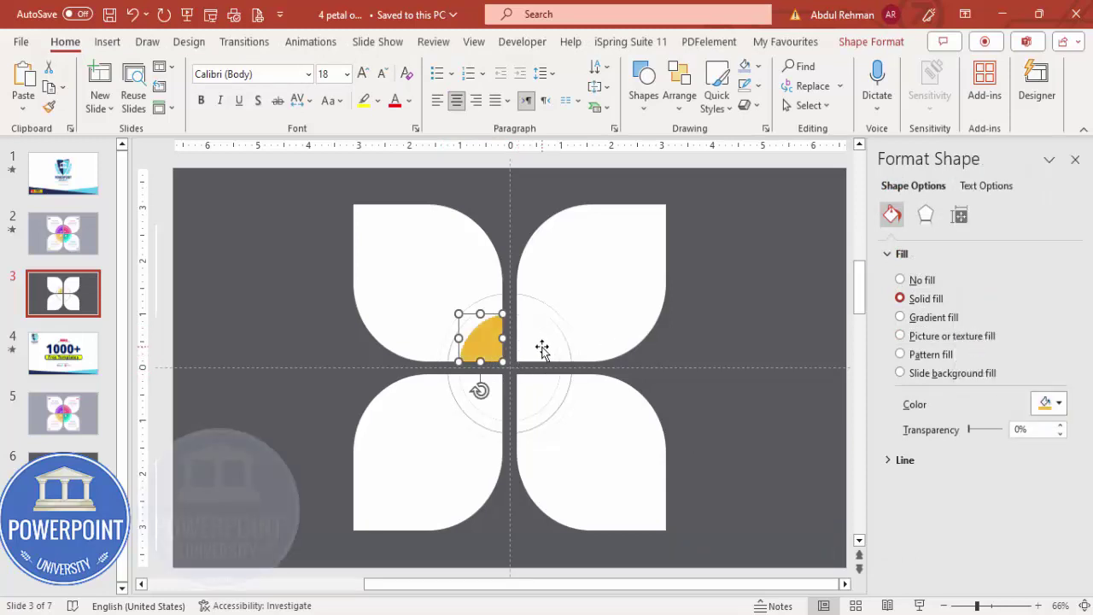
click(542, 348)
click(1048, 404)
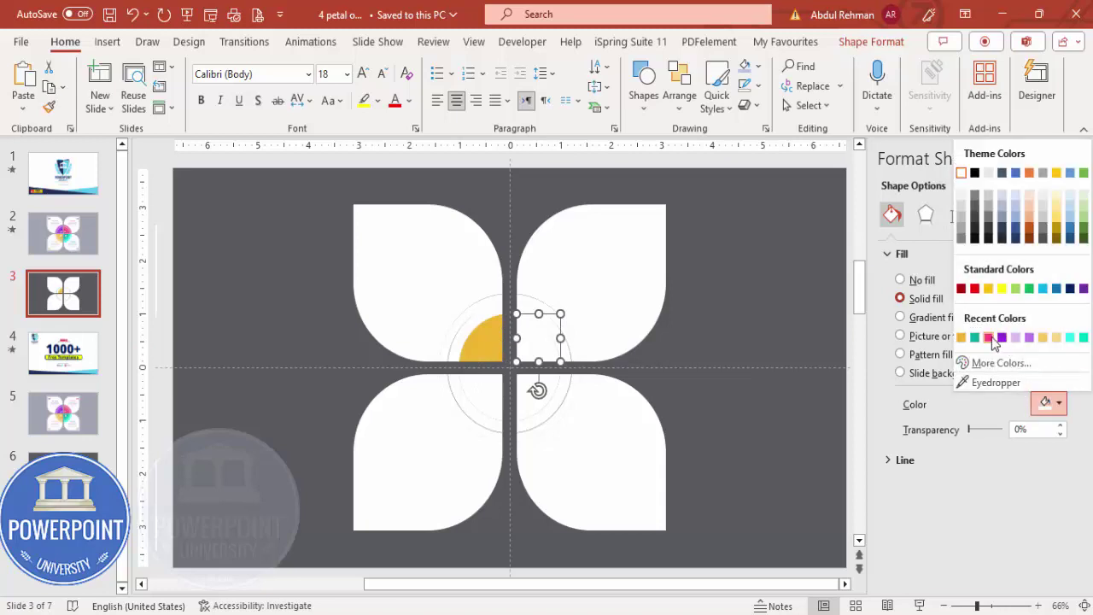
click(989, 338)
Step: Fill the lower-right quarter teal-green and the lower-left quarter purple
click(546, 384)
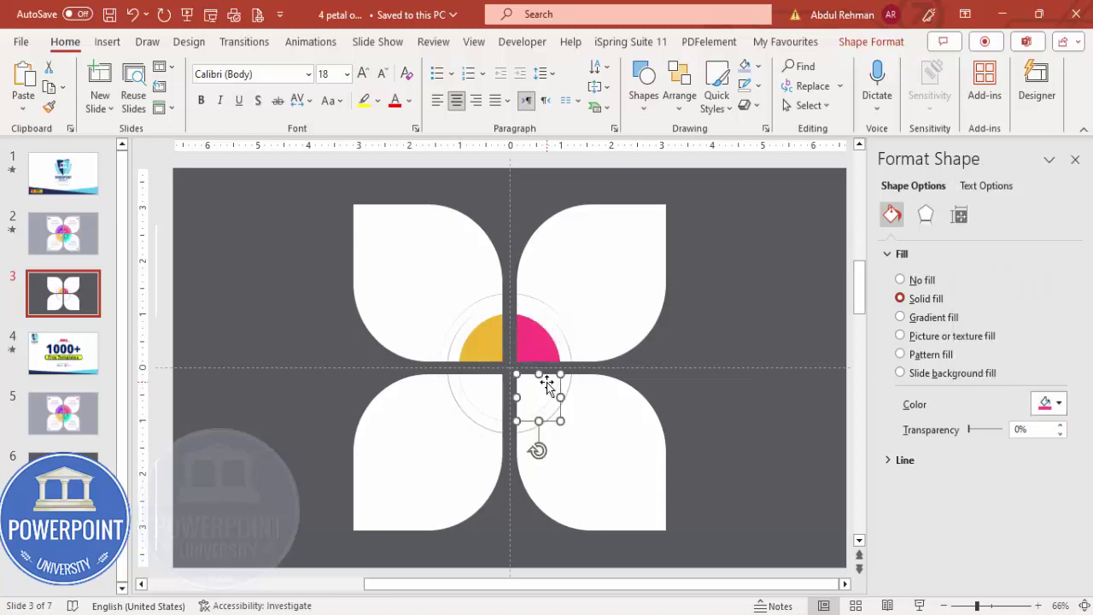
click(1056, 404)
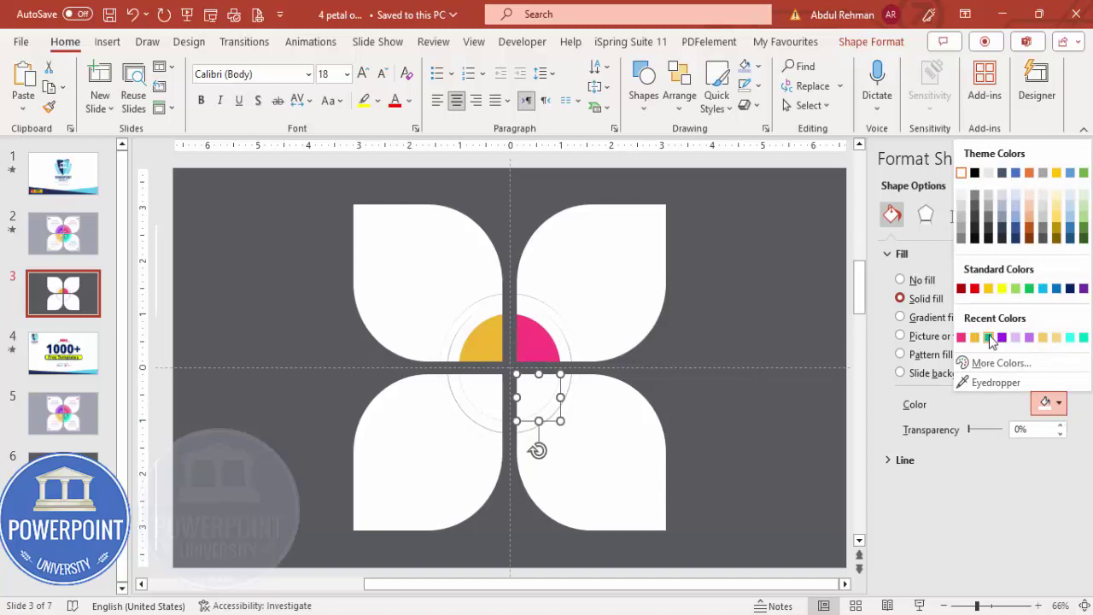
click(988, 337)
click(492, 391)
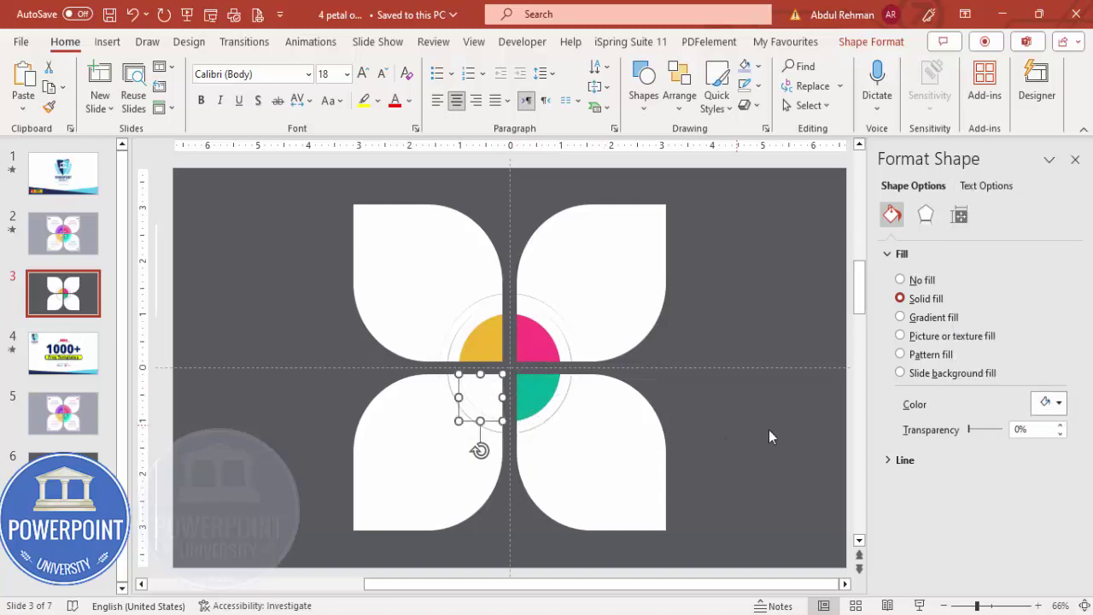
click(1052, 404)
click(1002, 337)
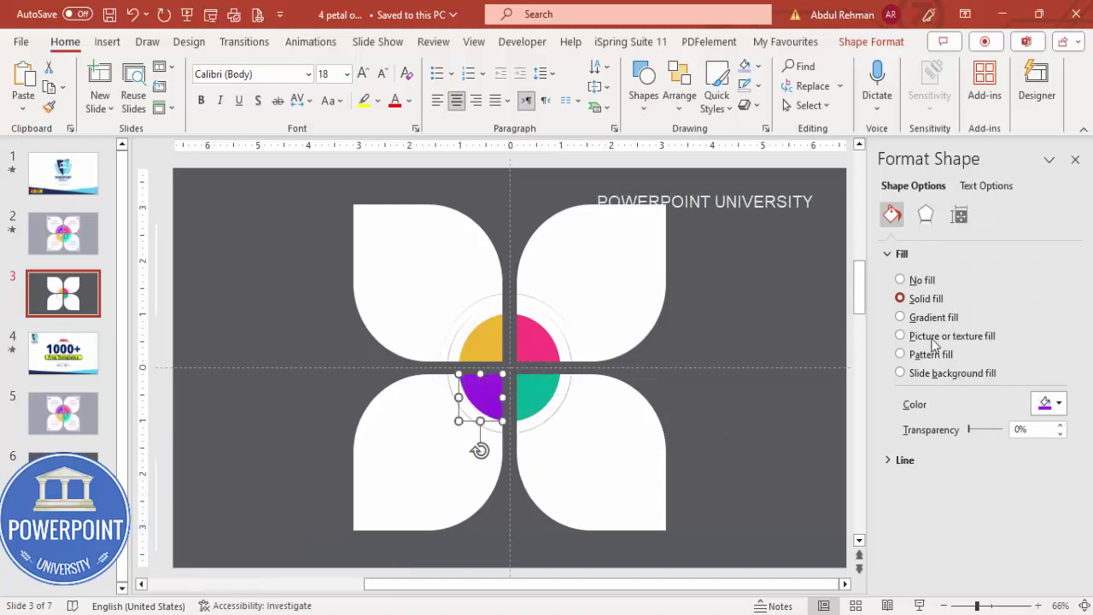
click(759, 308)
click(470, 320)
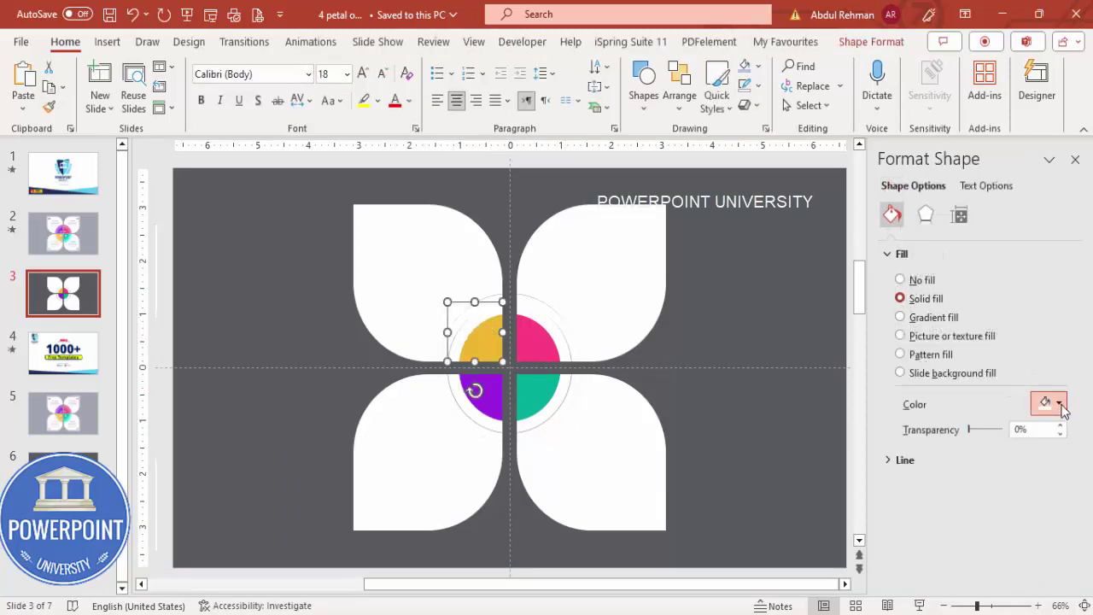
Step: Fill the ring piece behind the yellow quarter with a lighter yellow-orange shade
click(1059, 403)
click(1004, 344)
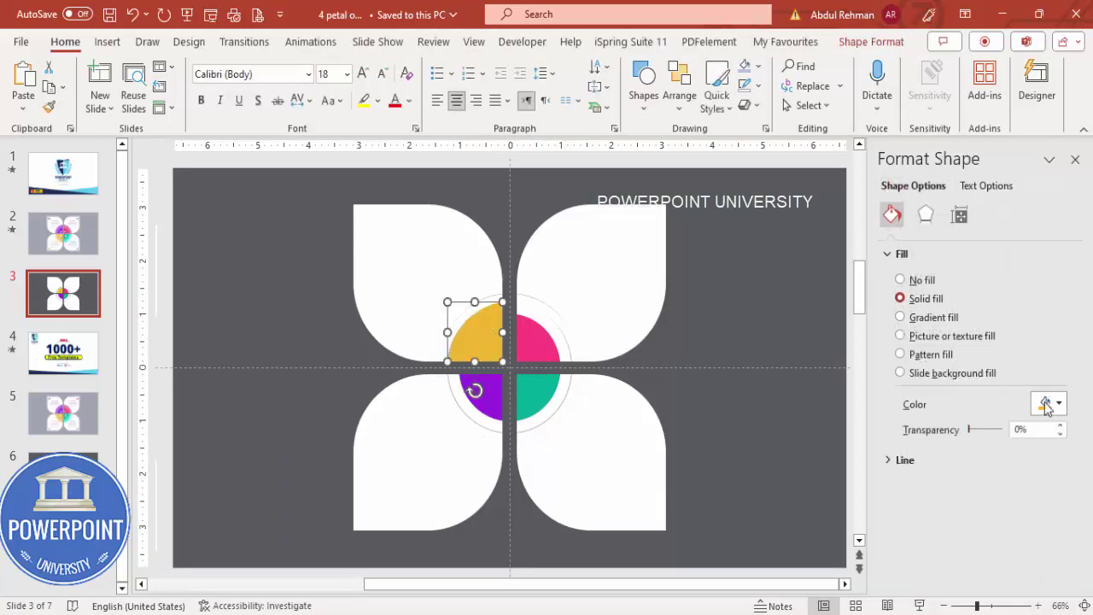
click(1047, 405)
click(992, 361)
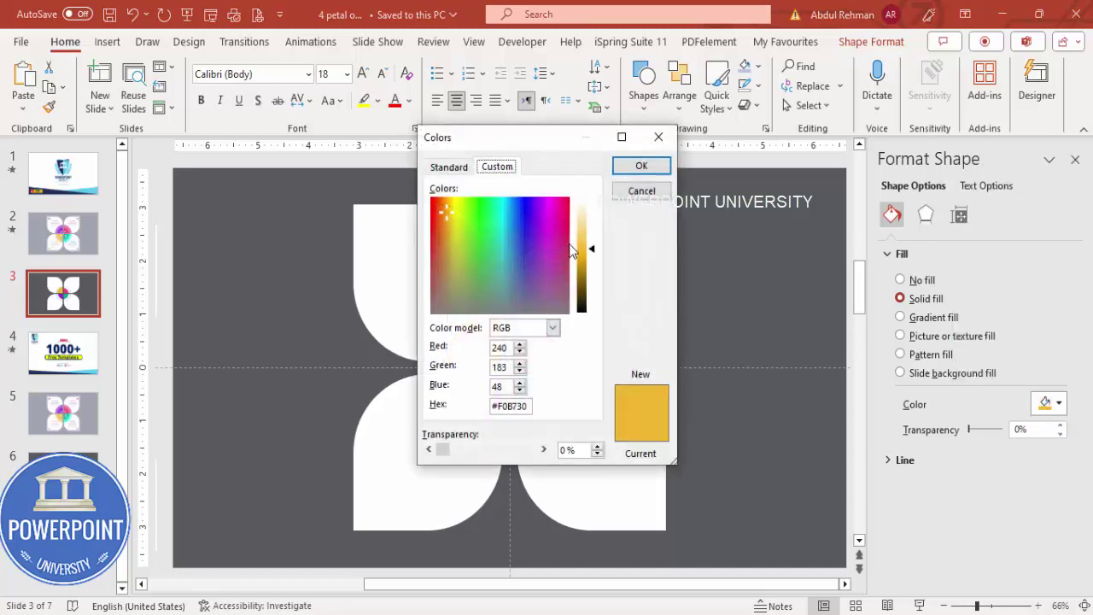
drag(594, 254, 595, 247)
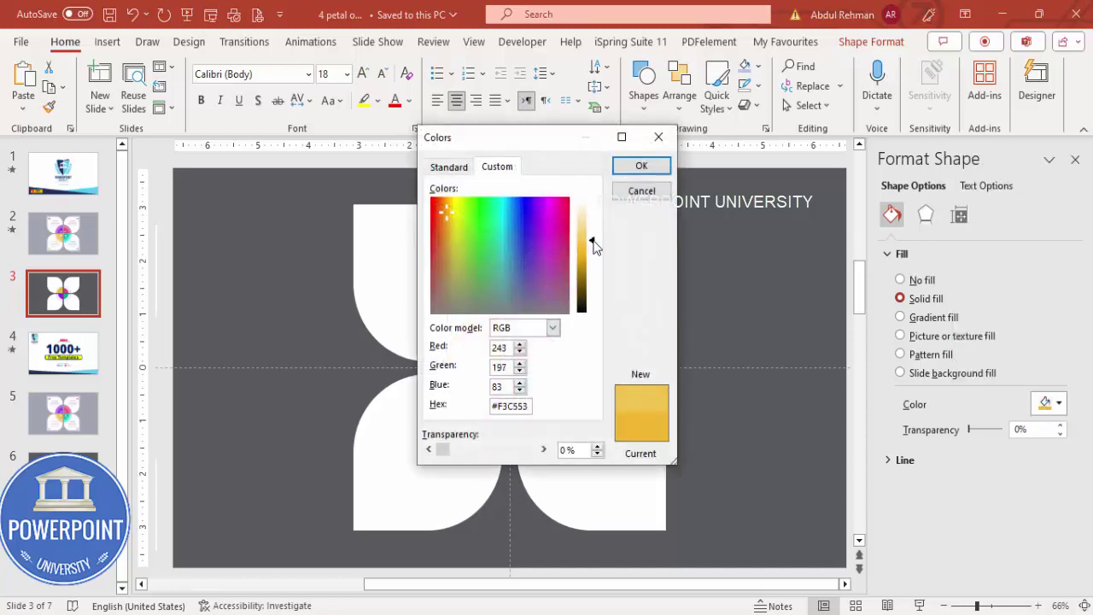
click(642, 166)
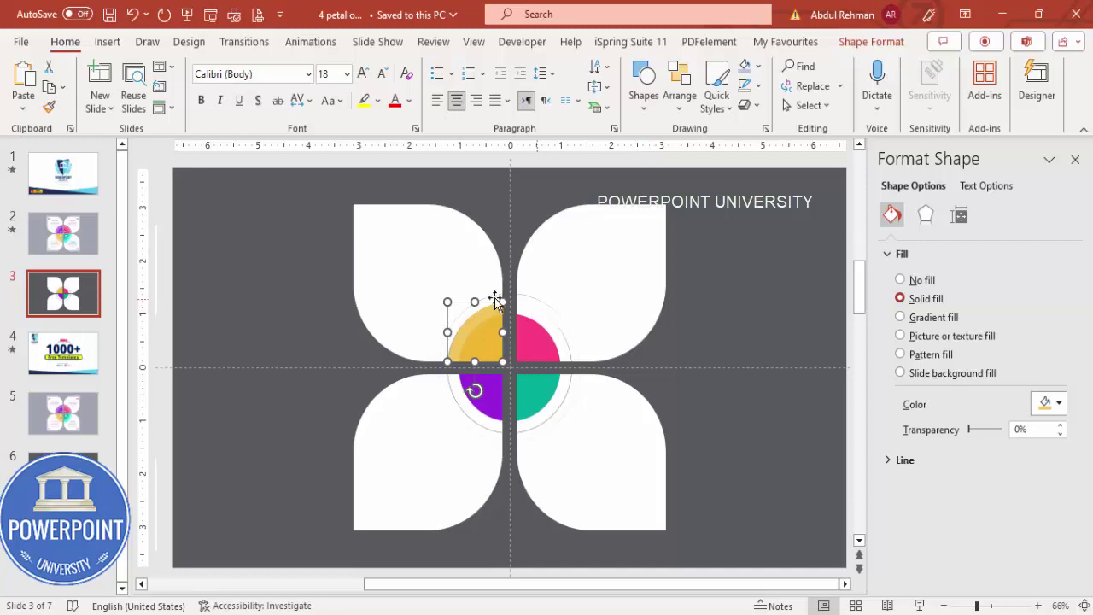
Step: Give the larger yellow quarter-circle layer an even lighter yellow via More Colors
click(493, 297)
click(490, 296)
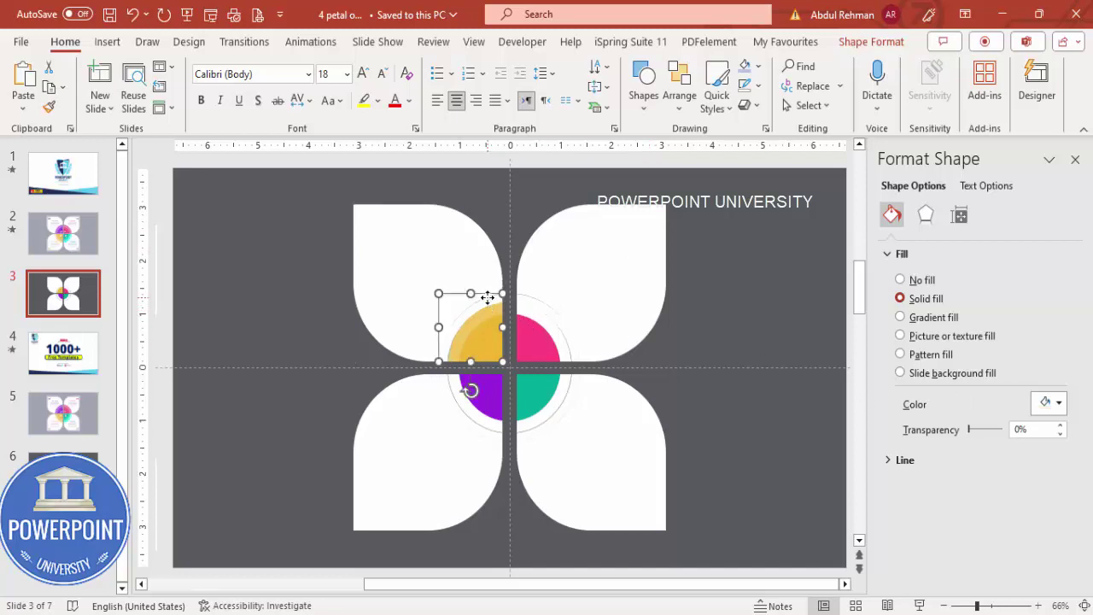
click(1043, 404)
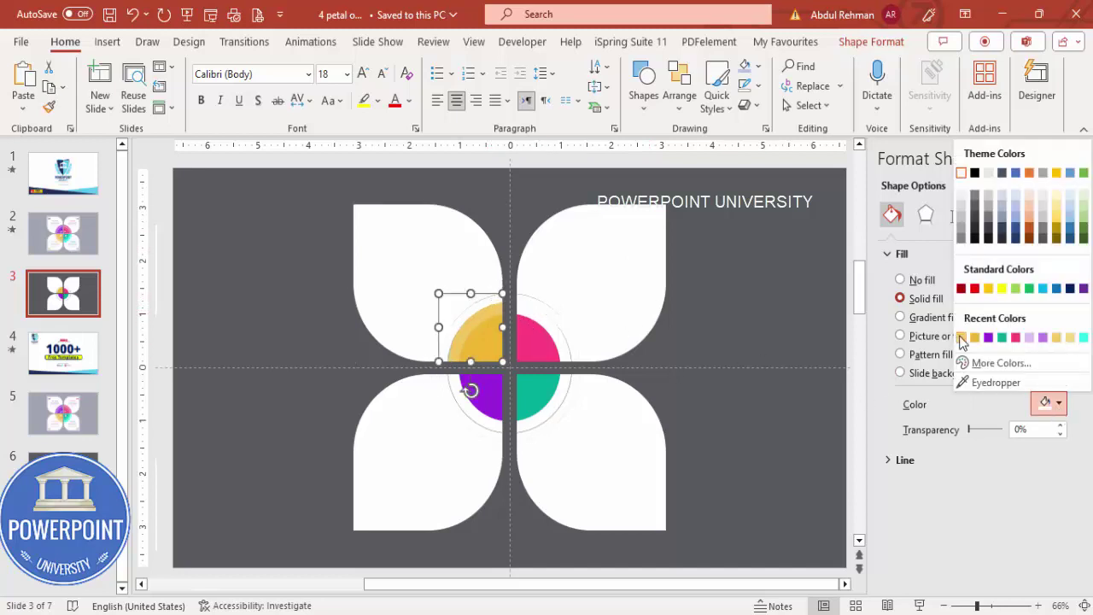
click(960, 339)
click(1044, 405)
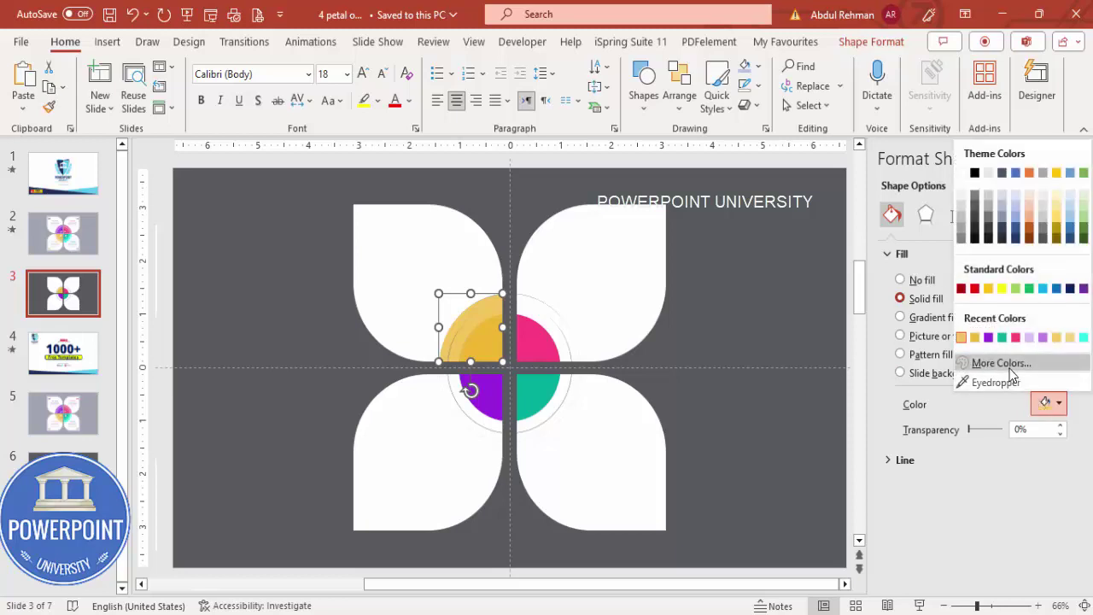
click(1000, 363)
drag(594, 244, 596, 237)
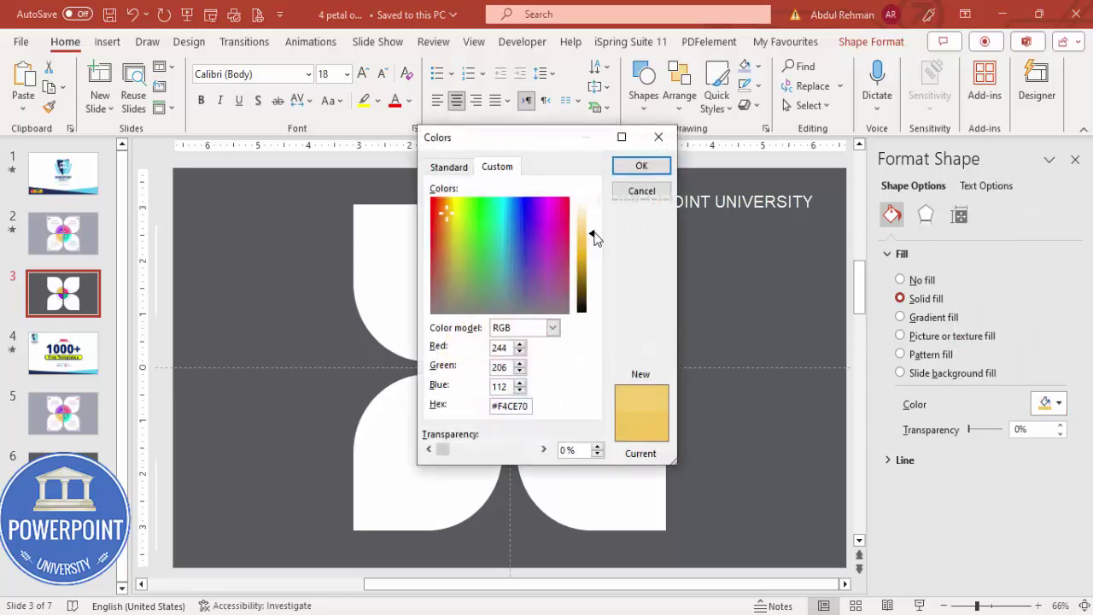
click(641, 166)
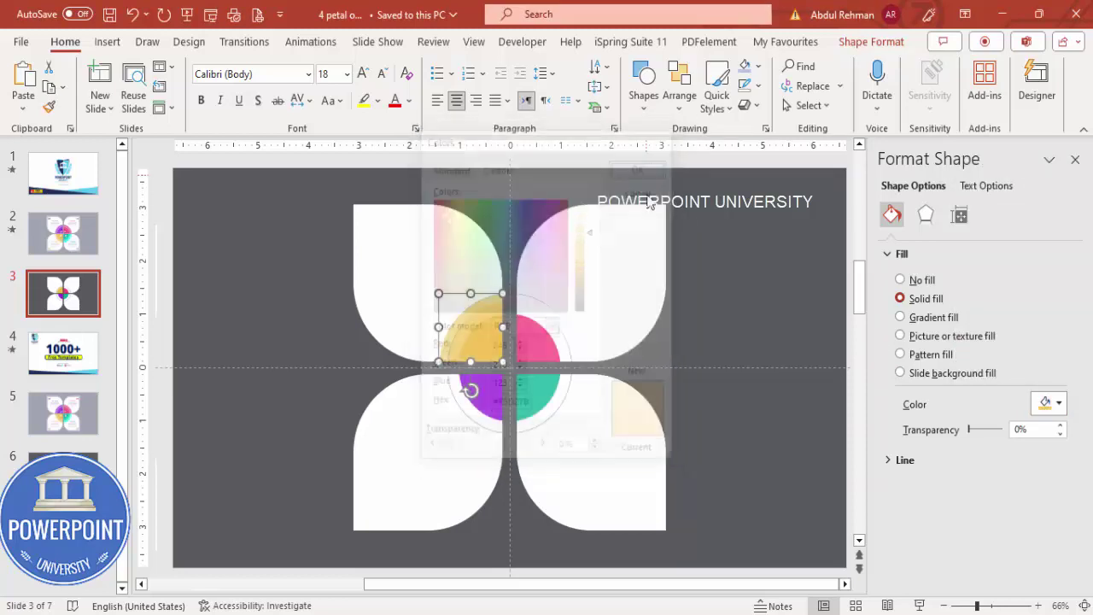
click(711, 294)
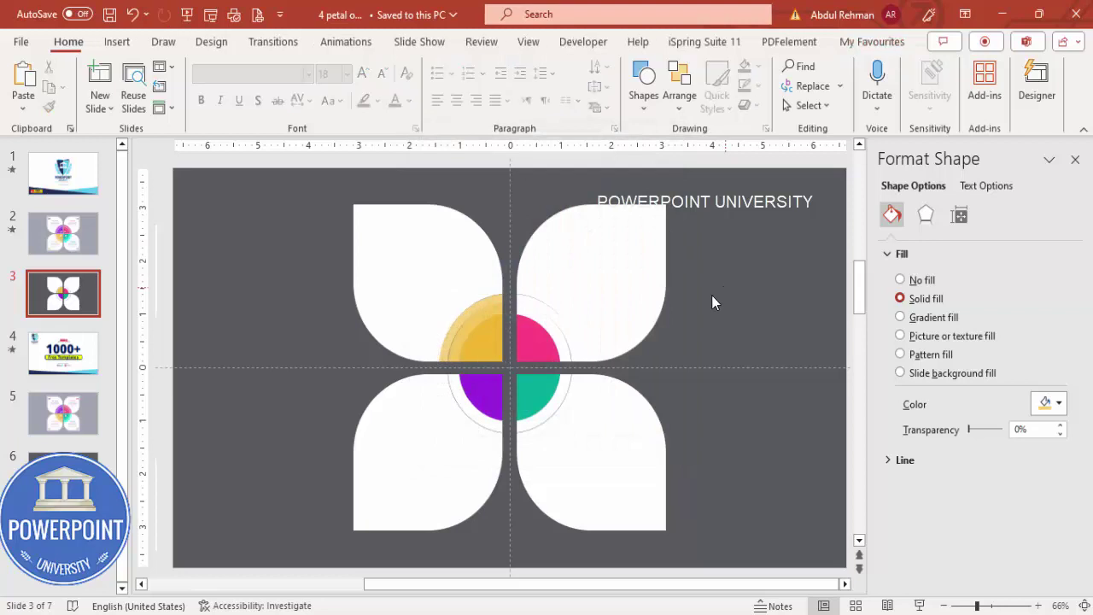
Step: Refill the pink quarter circle with a lighter pink shade
click(545, 322)
click(1057, 404)
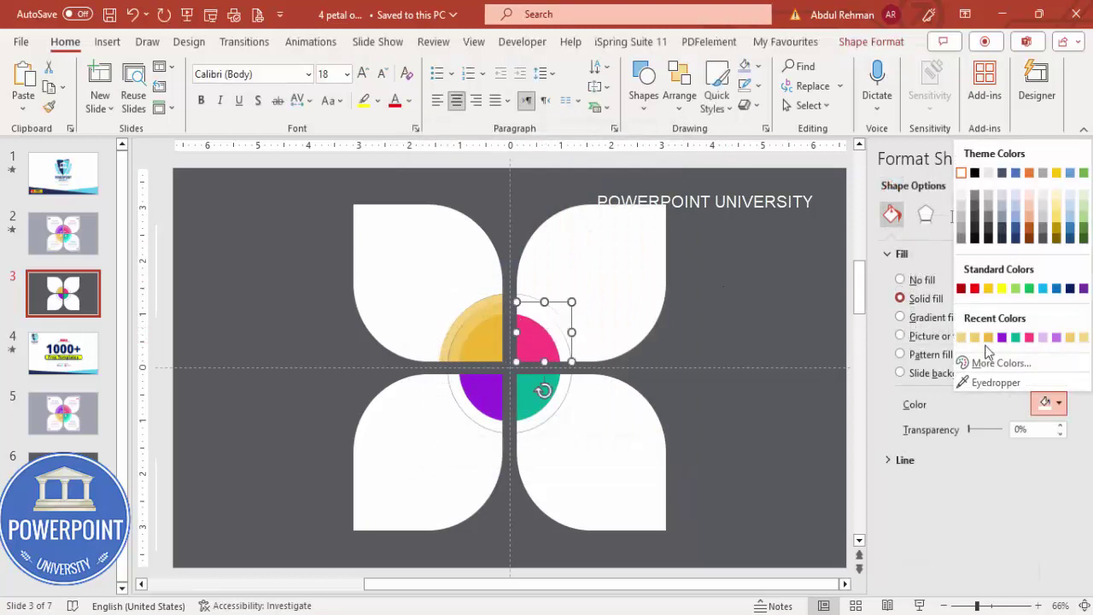
click(1028, 337)
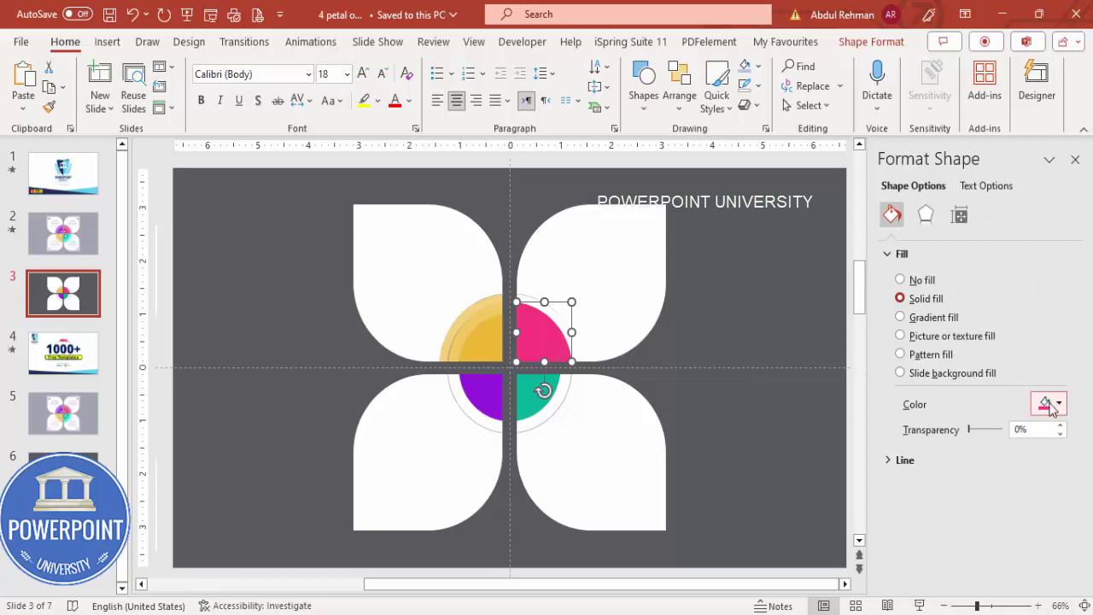
click(1057, 404)
click(1001, 363)
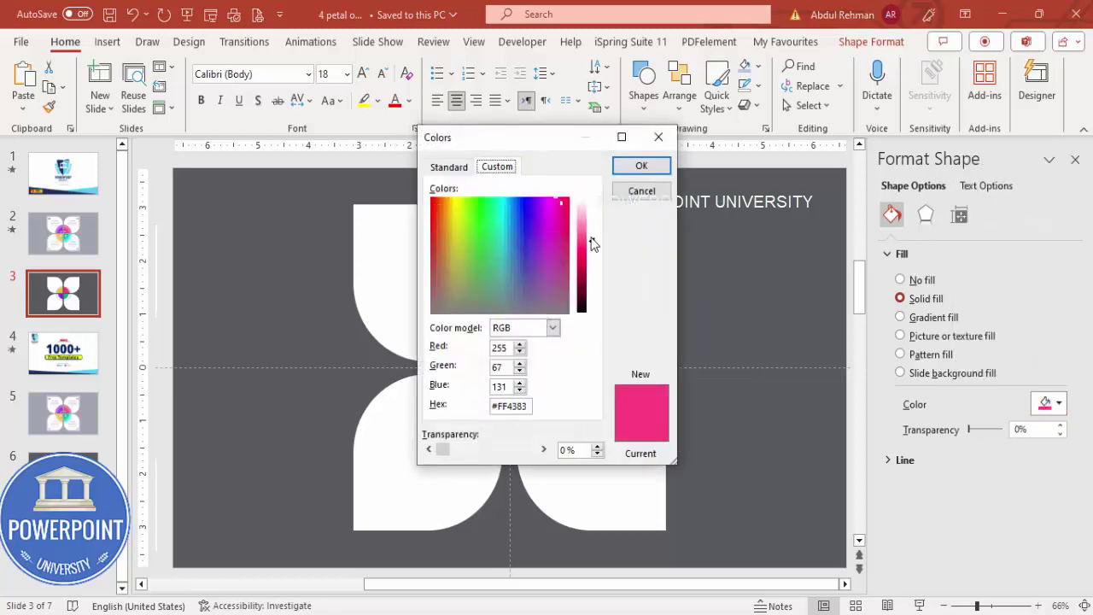
drag(593, 246, 592, 239)
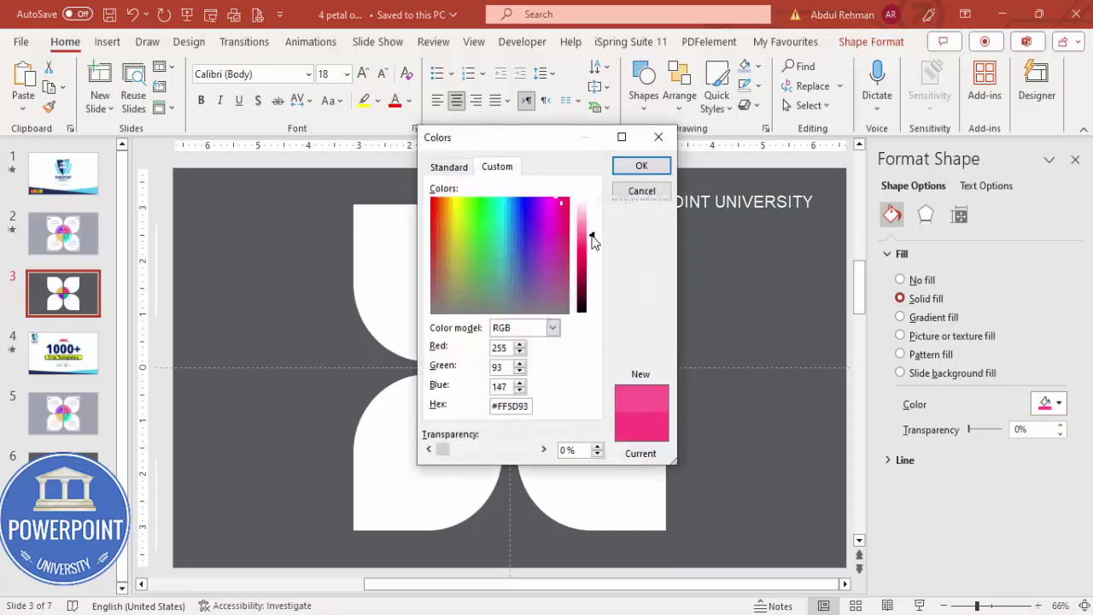
click(648, 167)
Step: Give the larger pink layer behind it an even lighter pink
click(571, 300)
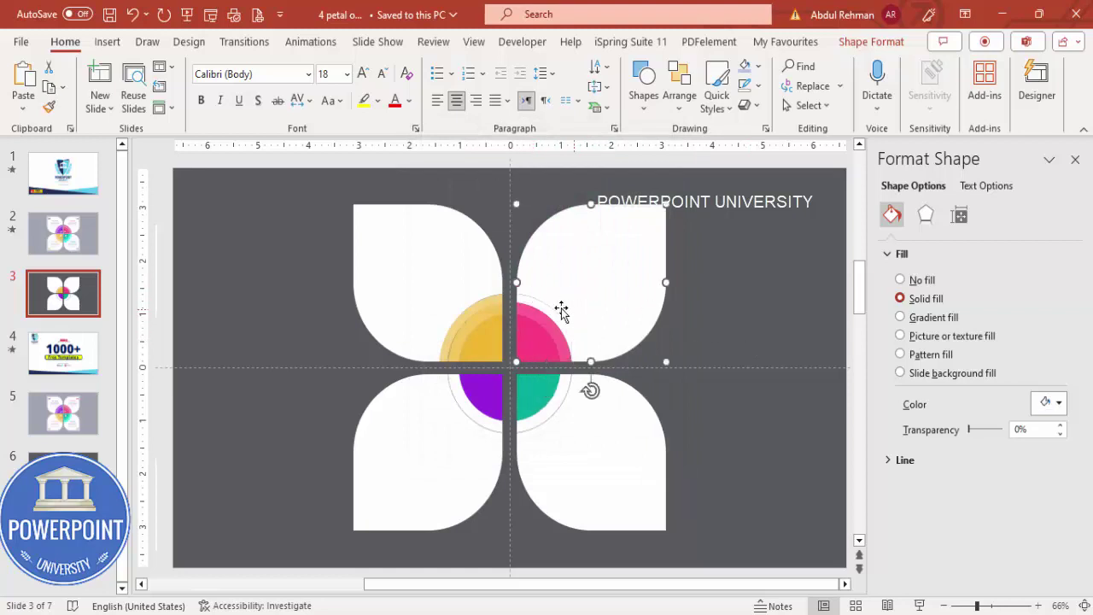
click(545, 304)
click(1050, 403)
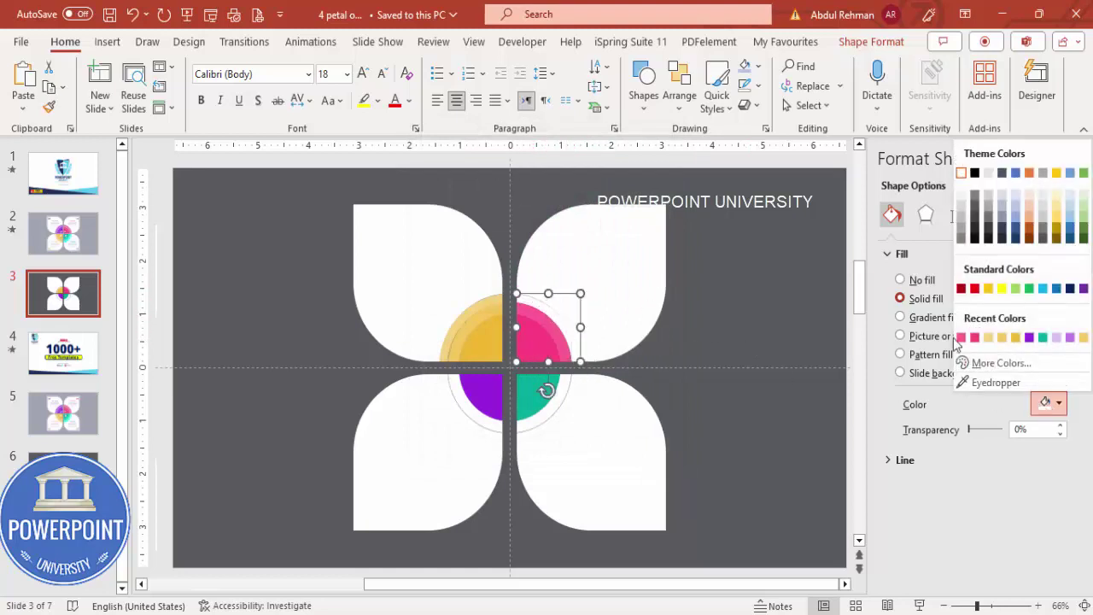
click(960, 336)
click(1045, 400)
click(1000, 362)
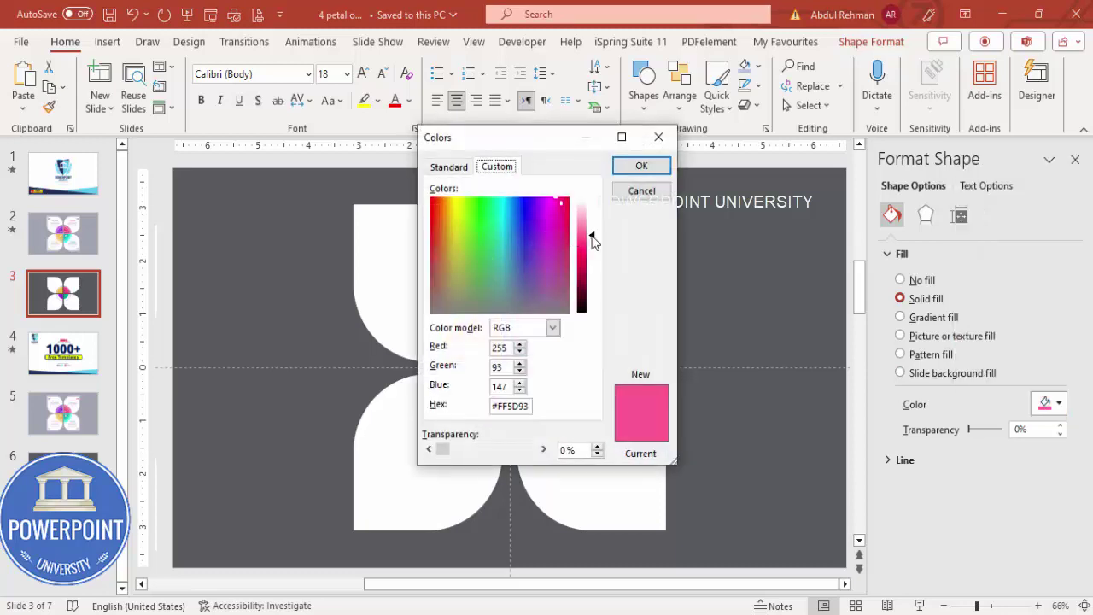
drag(593, 242, 591, 228)
click(640, 167)
click(709, 315)
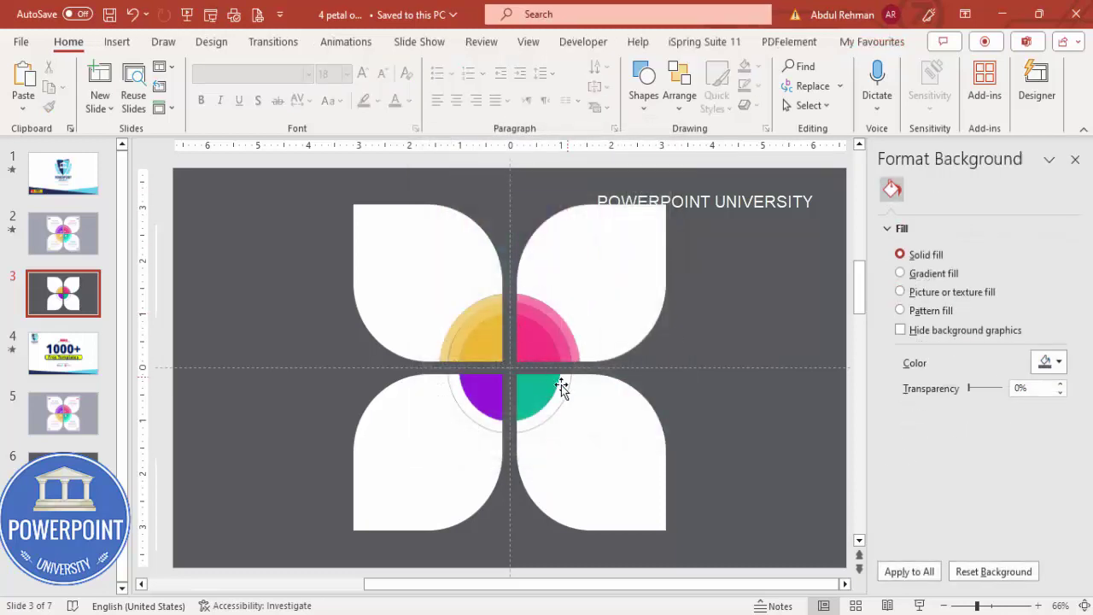
Step: Fill the bottom-right quarter circle with the recent teal, then raise its luminance to brighten it
click(559, 397)
click(1048, 403)
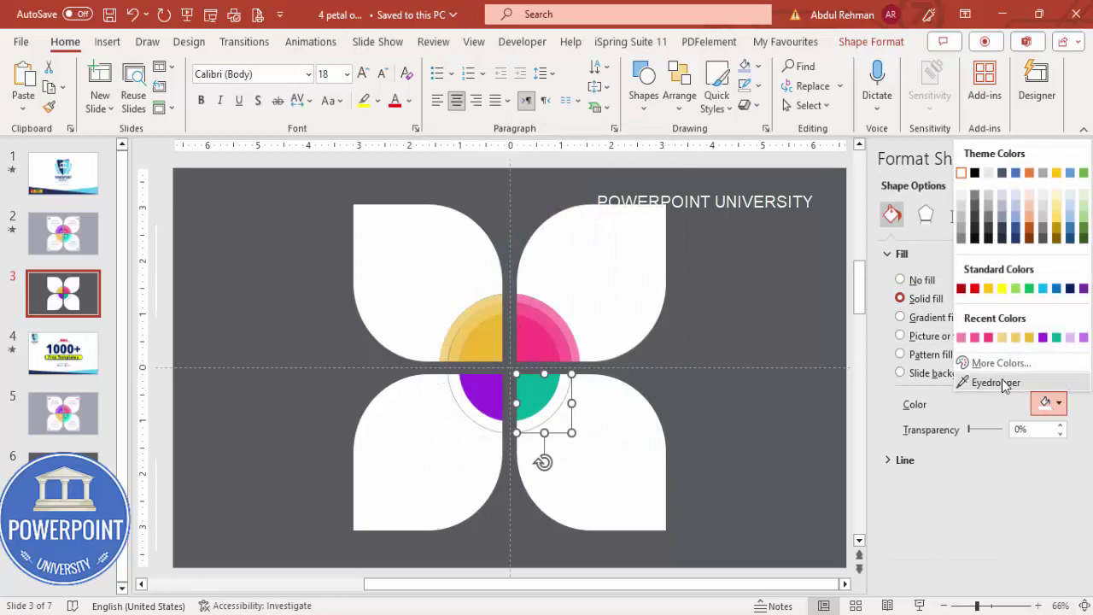
click(1056, 338)
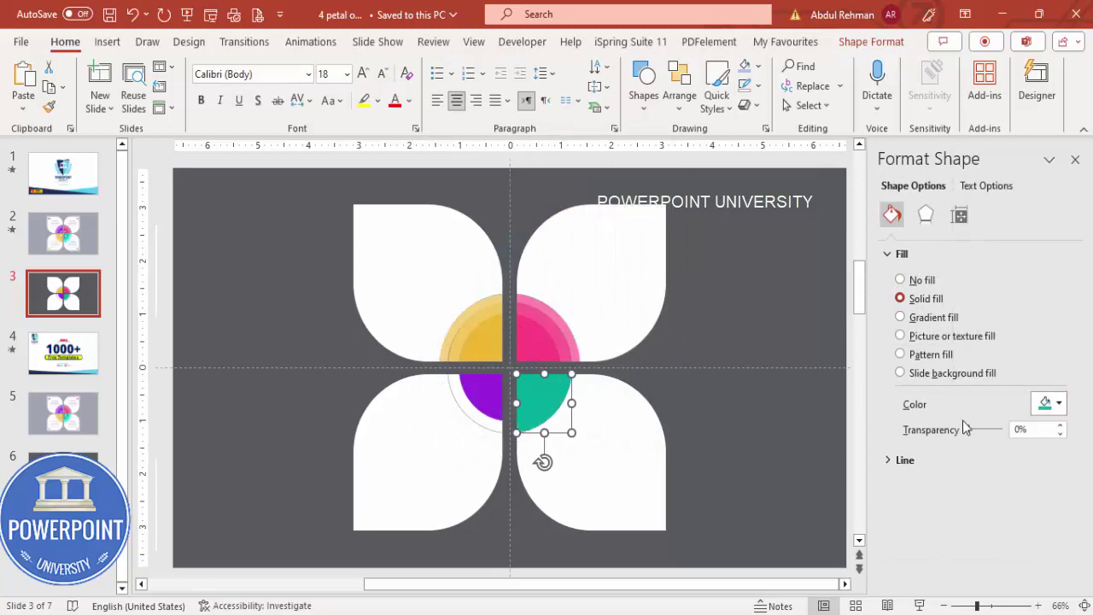
click(1057, 403)
click(997, 362)
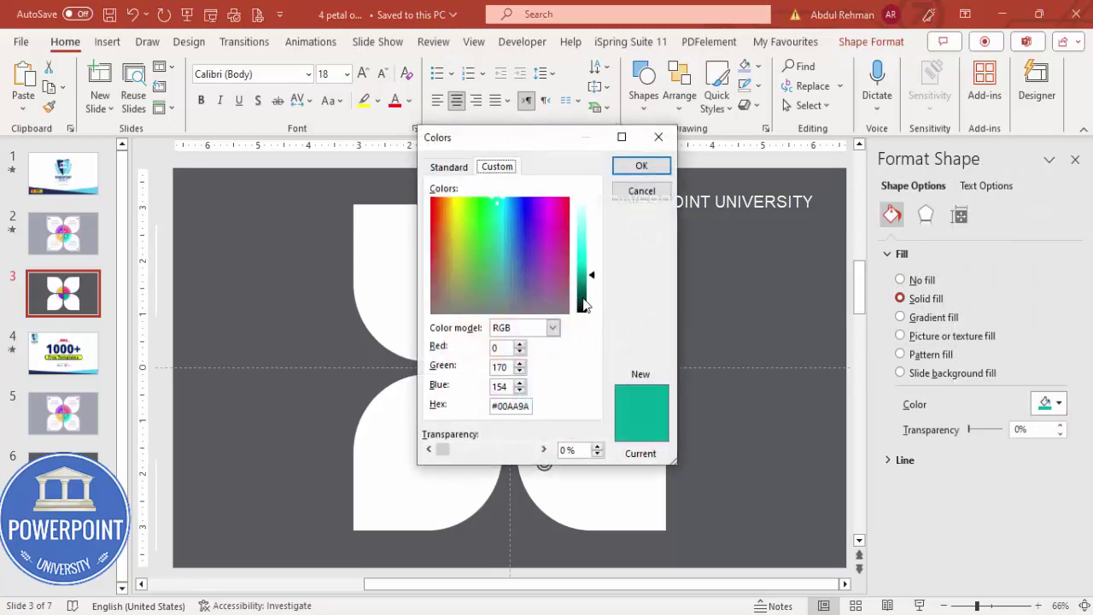
drag(595, 283, 593, 271)
click(652, 168)
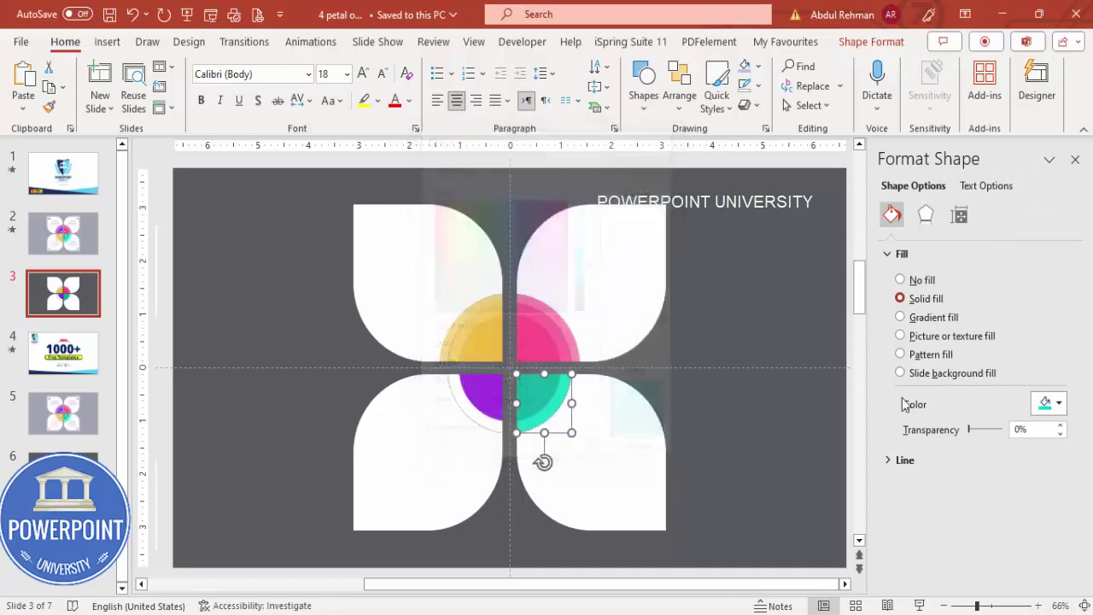
Step: Give the quarter circle's larger outer layer the recent teal, lightened to a softer shade
click(576, 383)
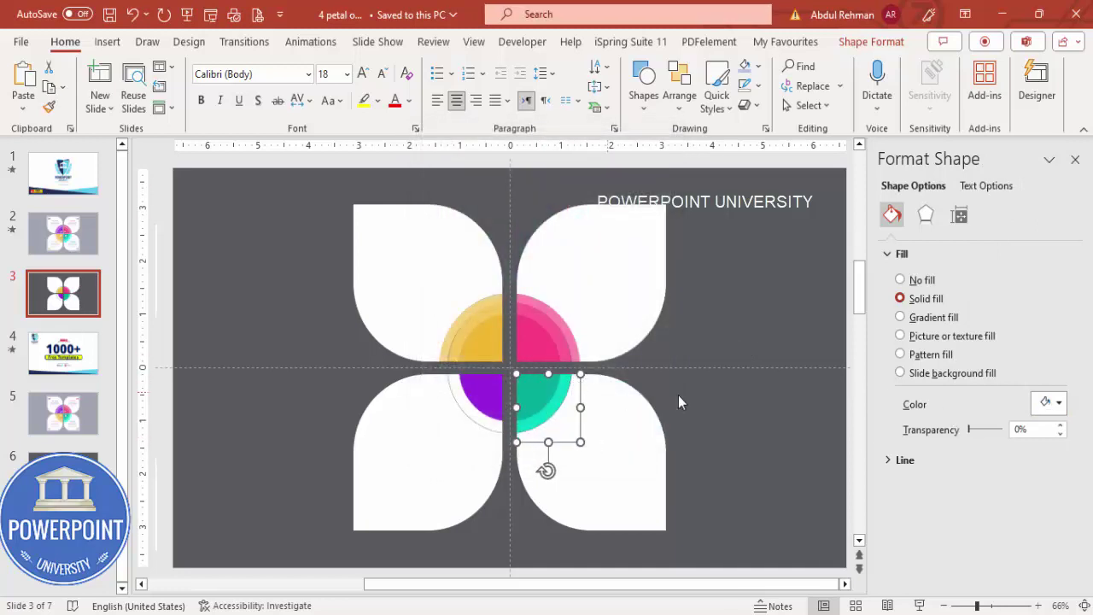
click(1050, 403)
click(963, 338)
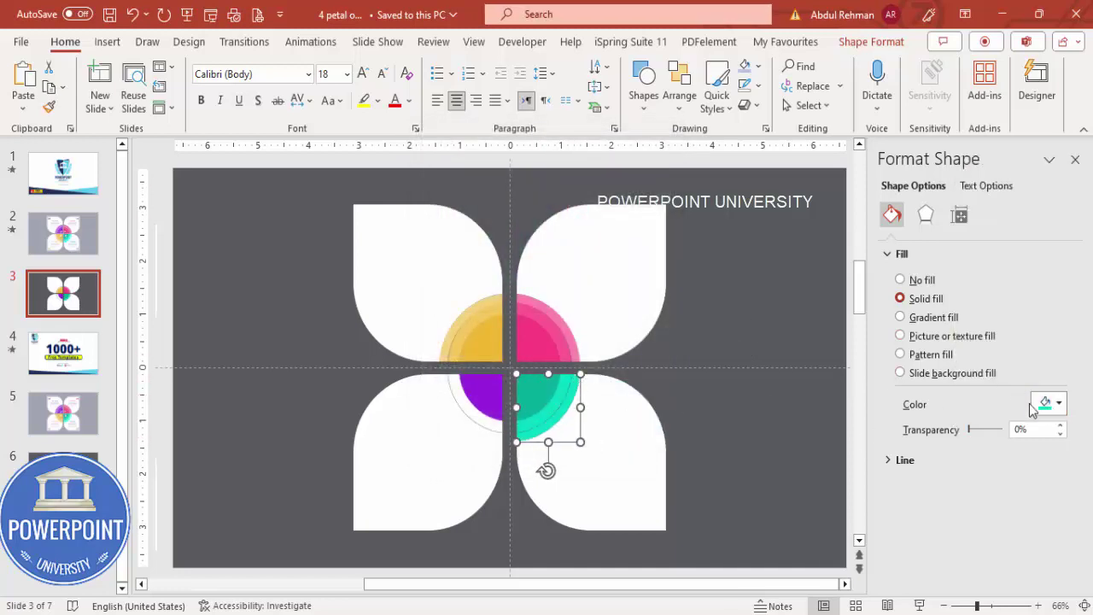
click(1032, 408)
click(978, 361)
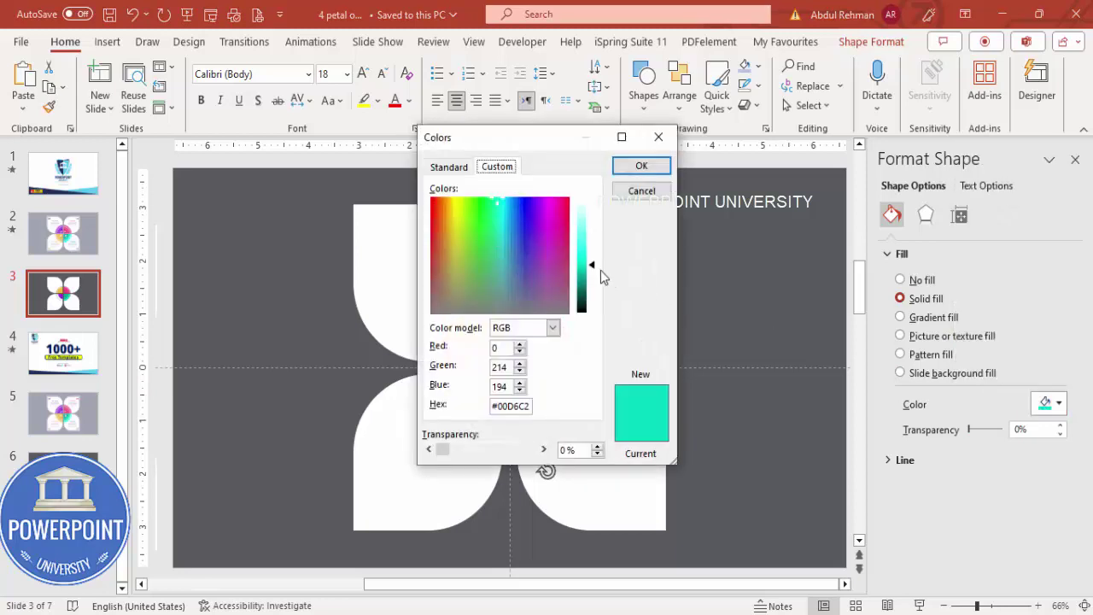
drag(600, 270, 595, 261)
click(645, 167)
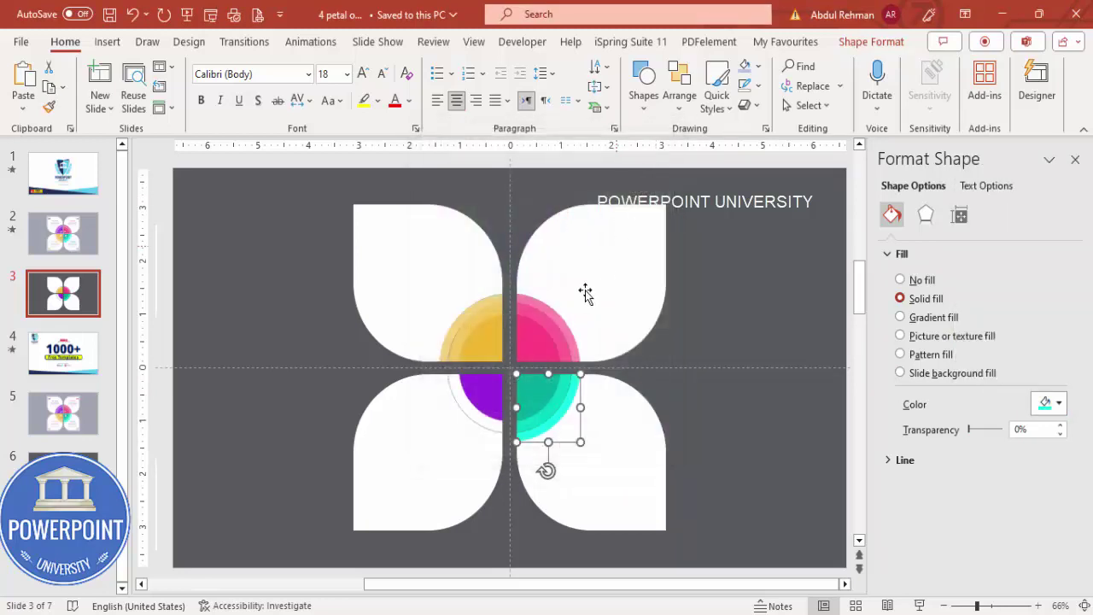
click(477, 409)
Step: Fill the purple quarter circle with the recent purple and raise its luminance slightly
click(1050, 403)
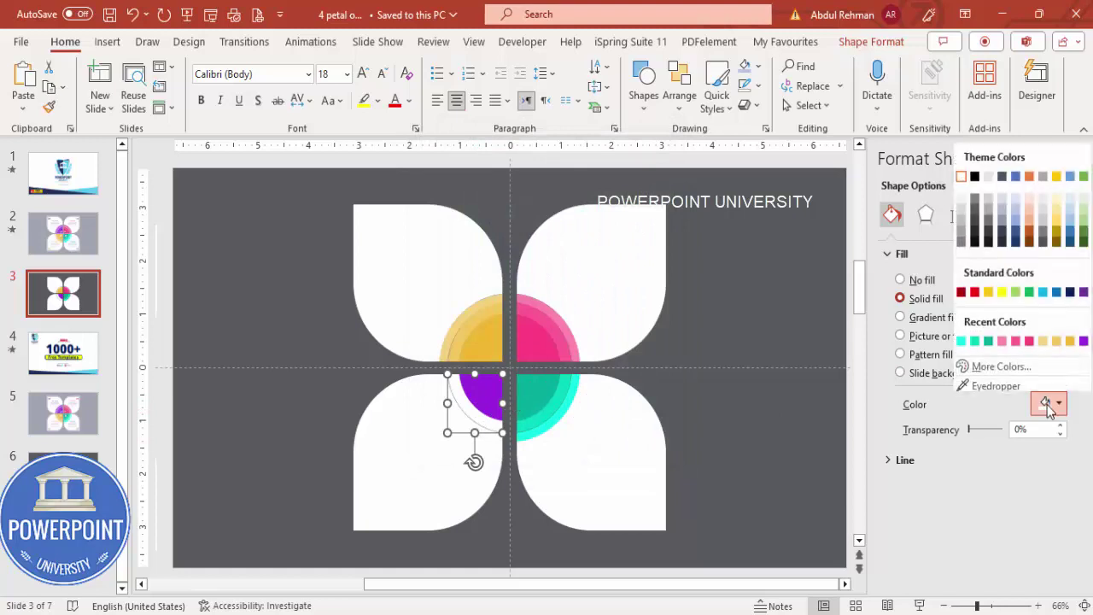
click(1083, 340)
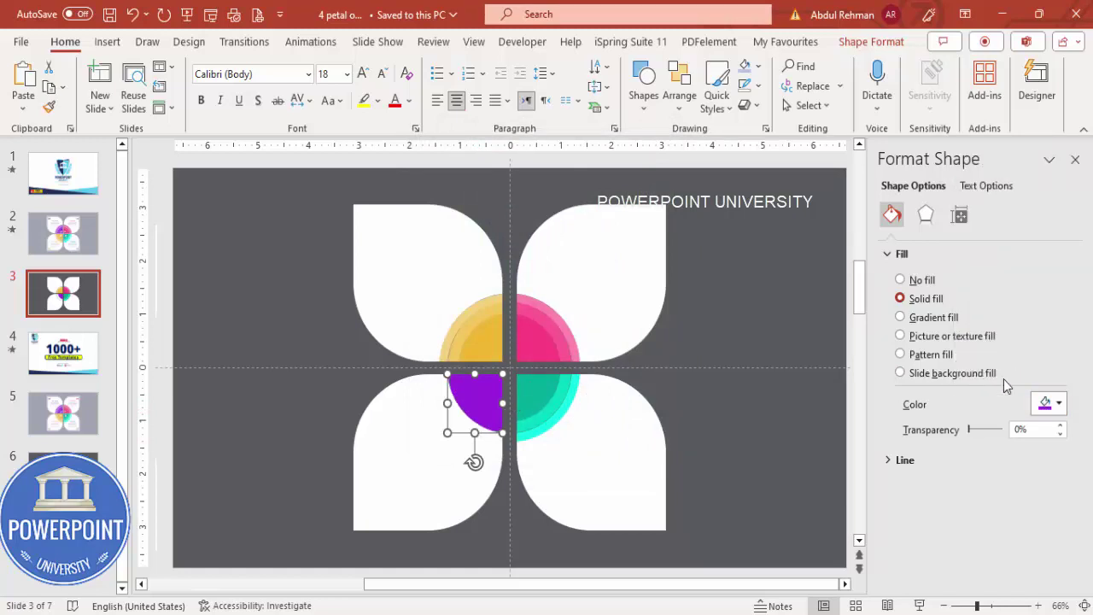
click(1051, 403)
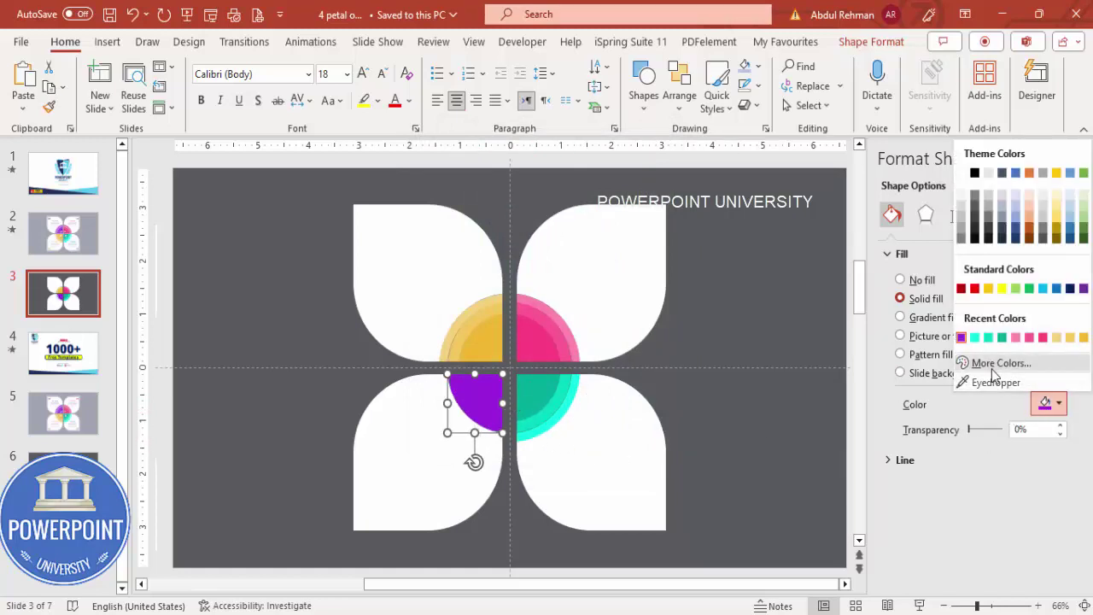
click(1003, 363)
drag(591, 256, 591, 247)
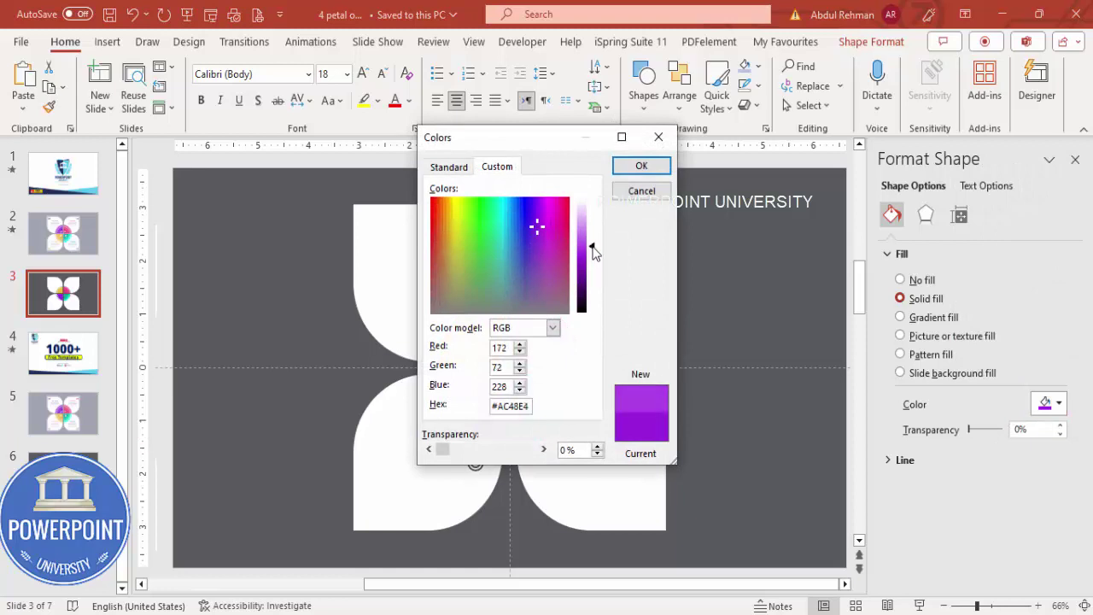
click(641, 165)
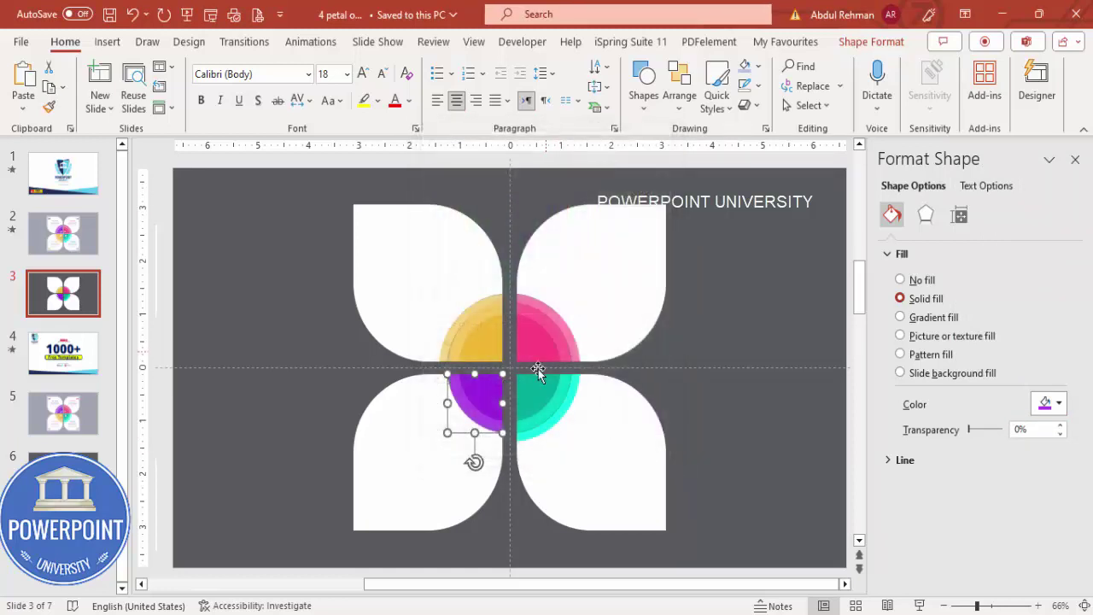
Step: Give the larger purple ring behind it a lighter purple, around #C279EB
click(463, 418)
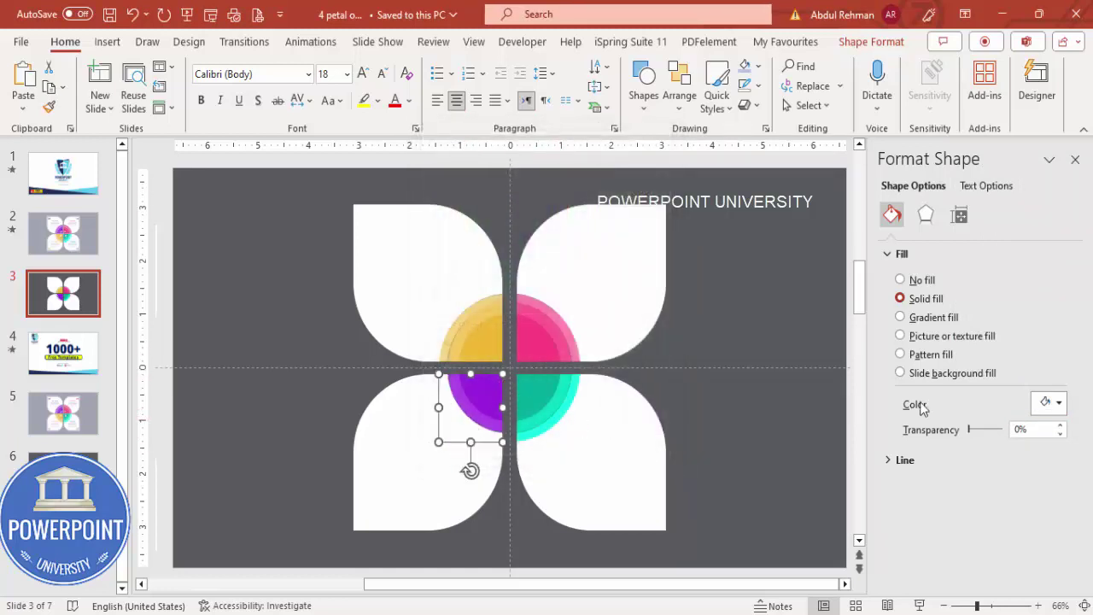
click(1052, 403)
click(962, 337)
click(1052, 403)
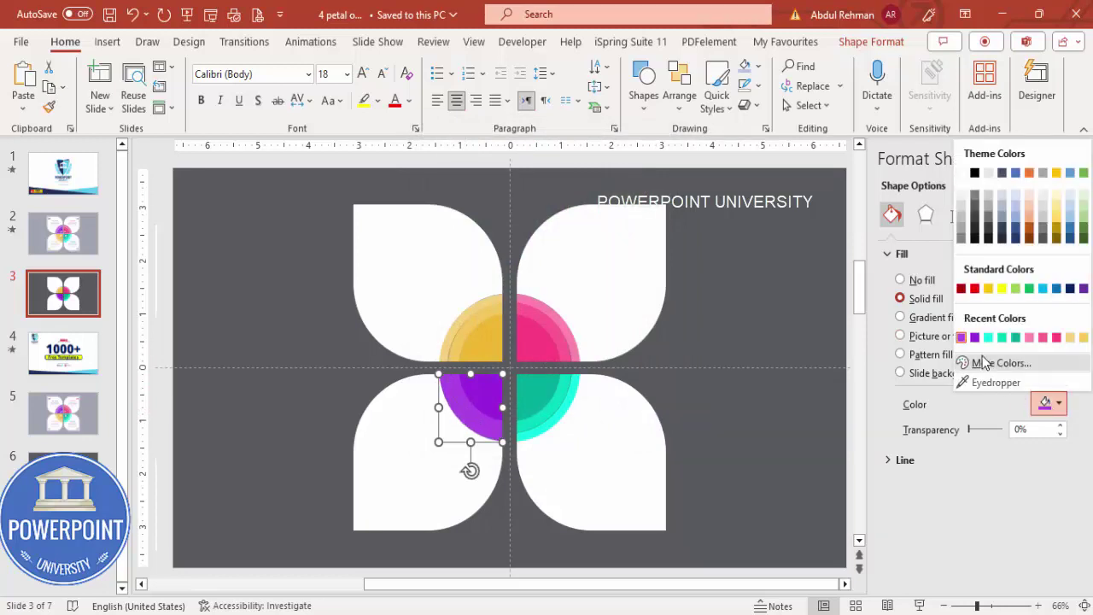
click(999, 363)
drag(593, 246, 591, 233)
click(641, 167)
click(723, 264)
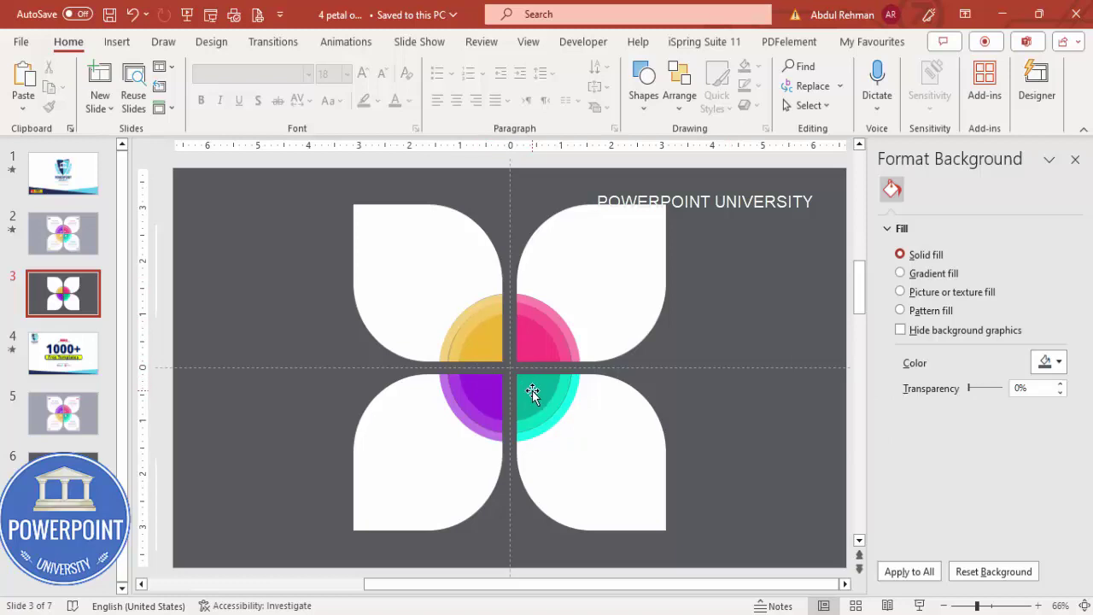
Step: Group the four spare petals off the slide and move the group onto the slide
drag(523, 585, 397, 587)
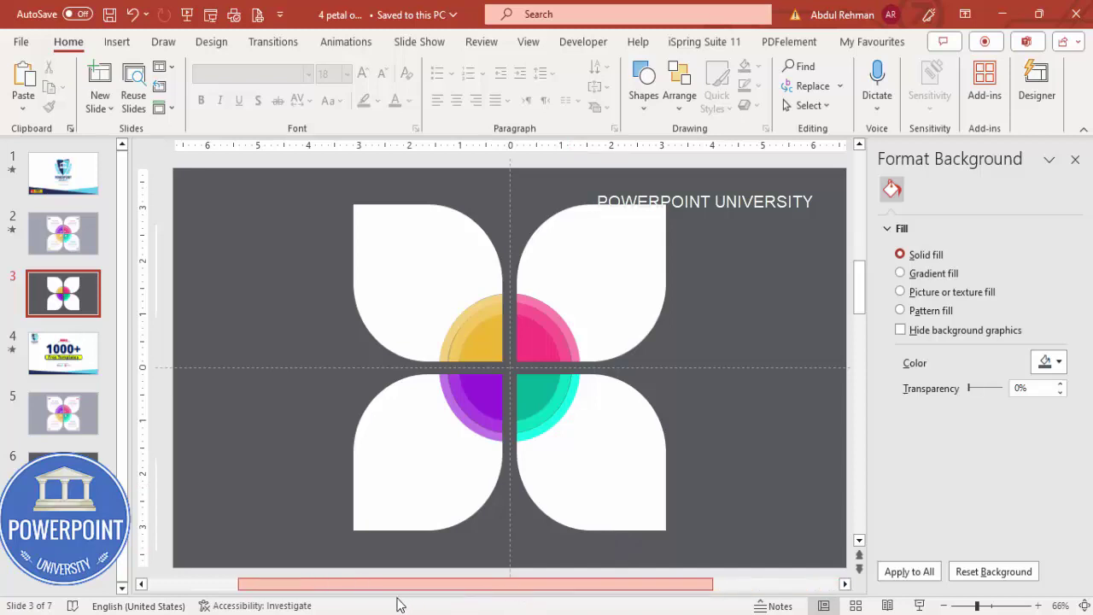
click(311, 344)
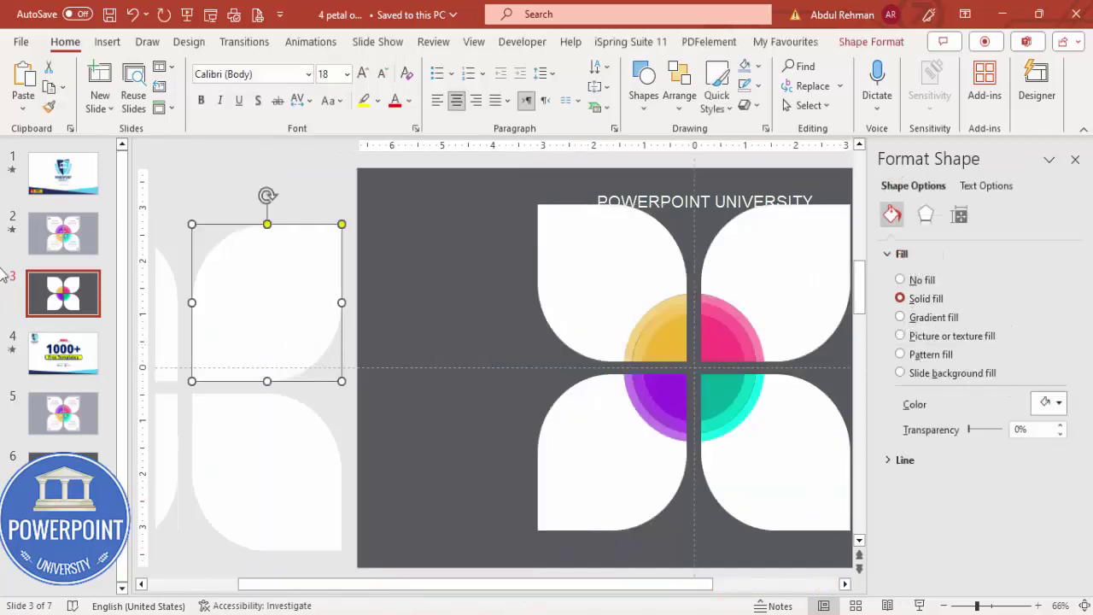
shift+click(162, 300)
shift+click(170, 434)
shift+click(256, 435)
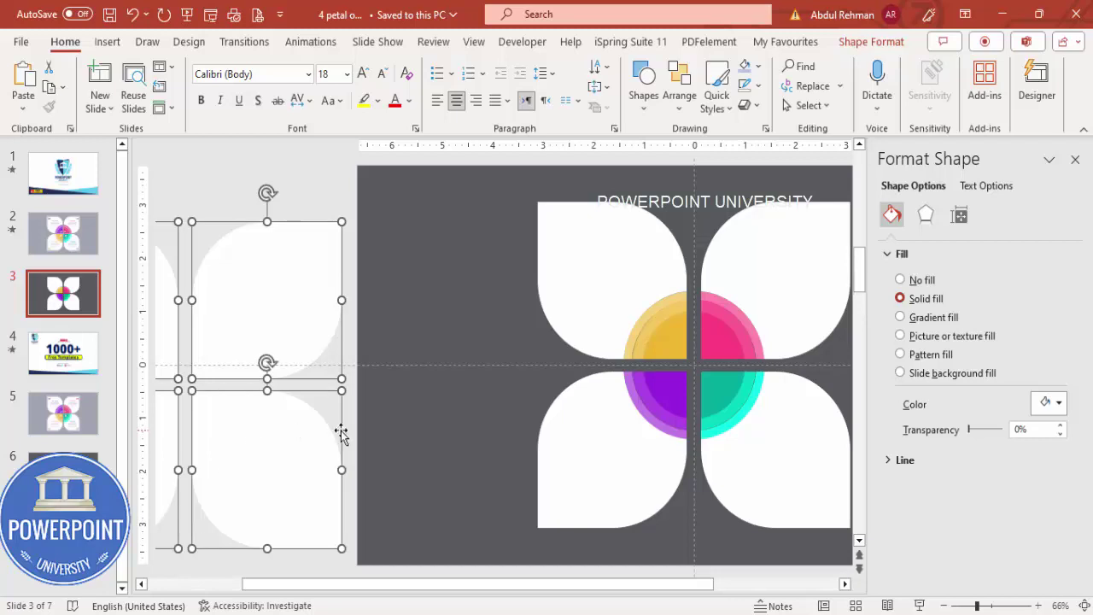
key(ctrl+g)
drag(241, 305, 518, 297)
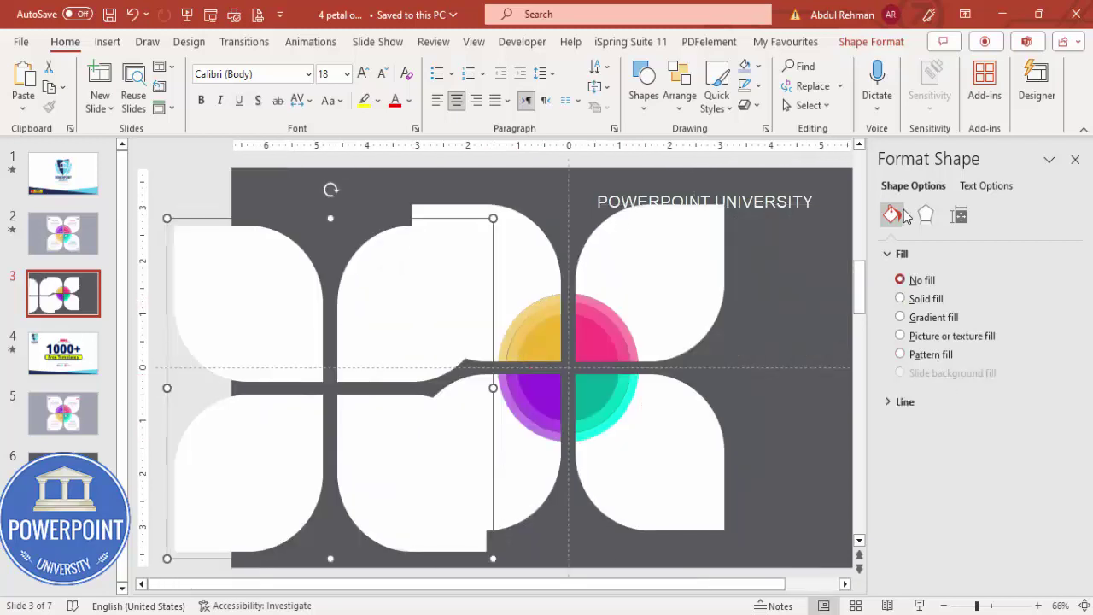
Step: Give the petal group a 46% transparent solid fill, enlarge it, and send it behind the white petals
click(936, 306)
drag(973, 430, 984, 429)
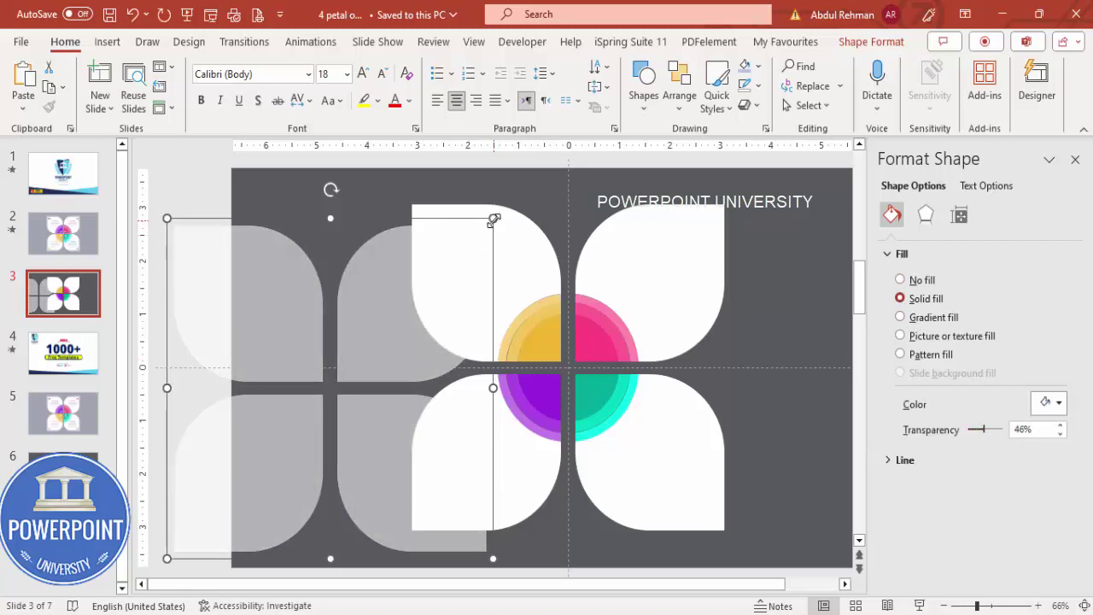
drag(493, 219, 511, 205)
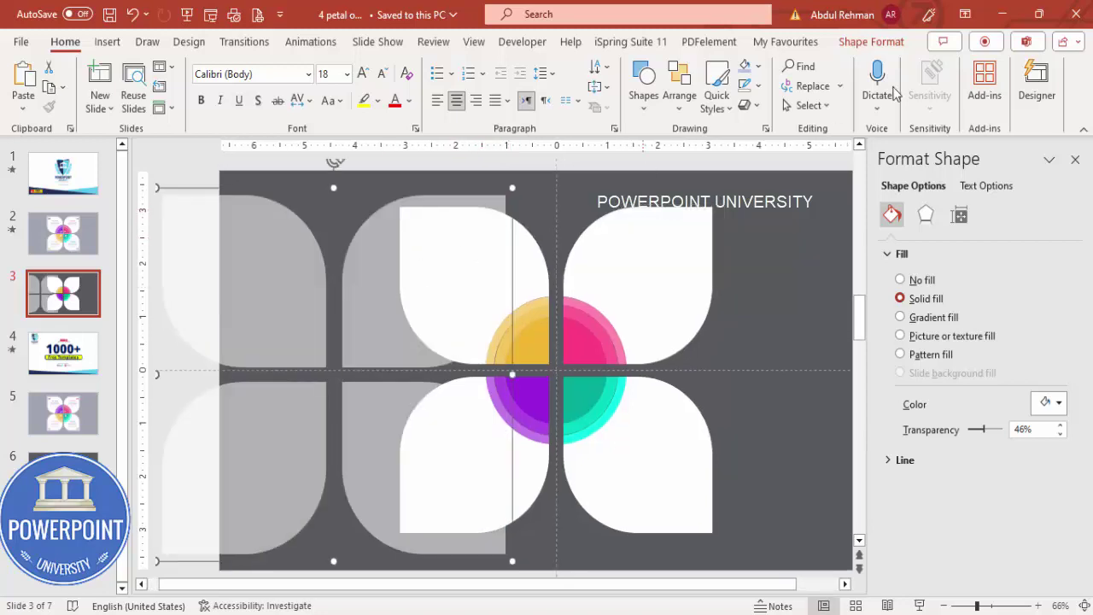
click(889, 43)
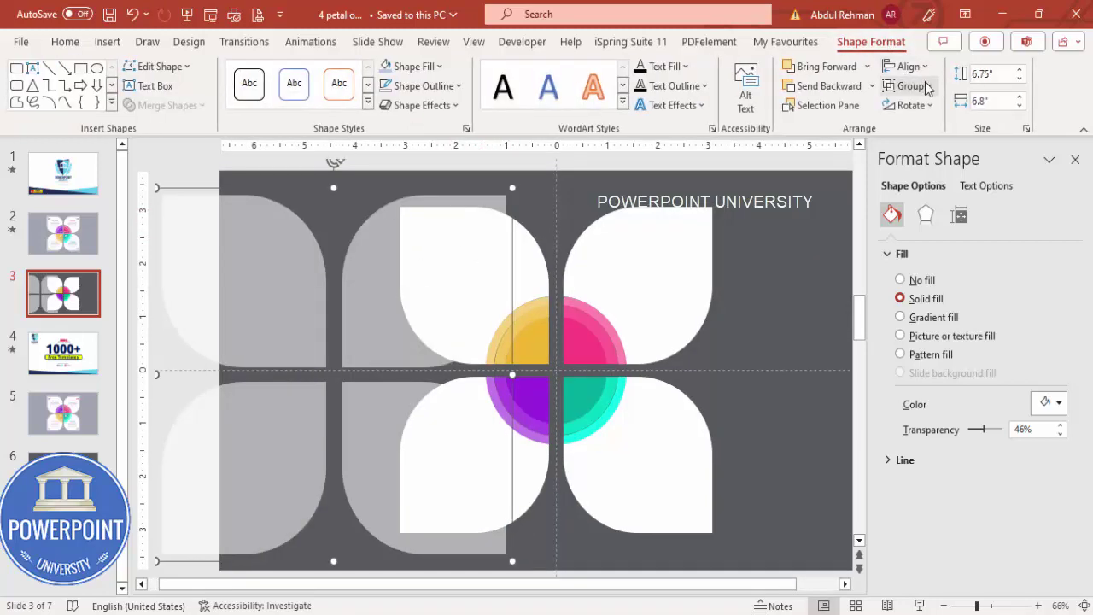
click(872, 86)
click(832, 129)
drag(300, 263, 515, 268)
click(715, 252)
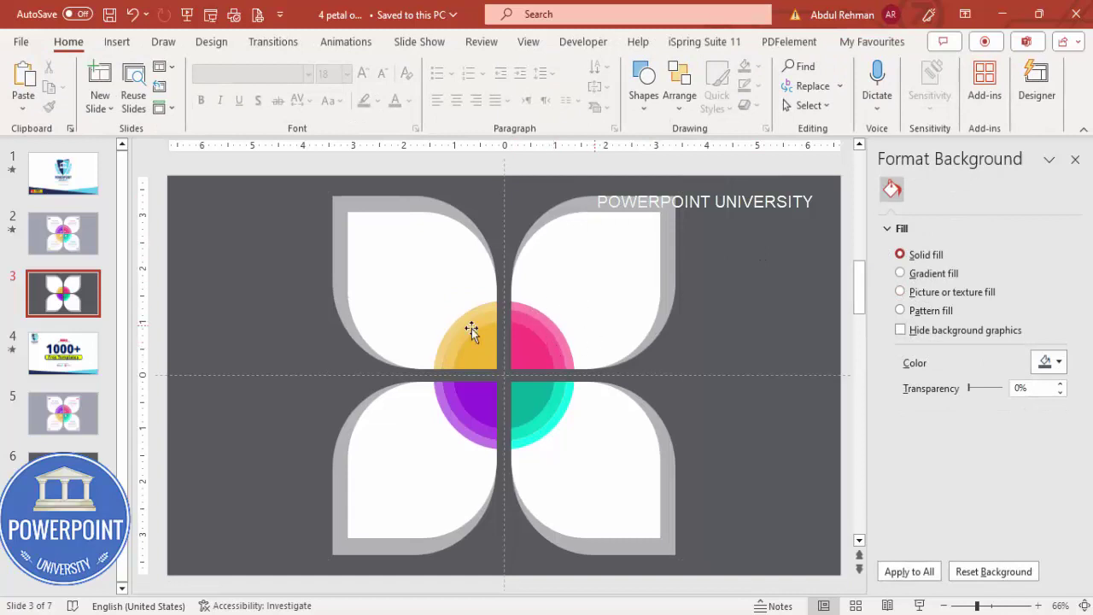
Step: Ungroup the grey petal group into separate shapes, then open the Icons library
click(117, 41)
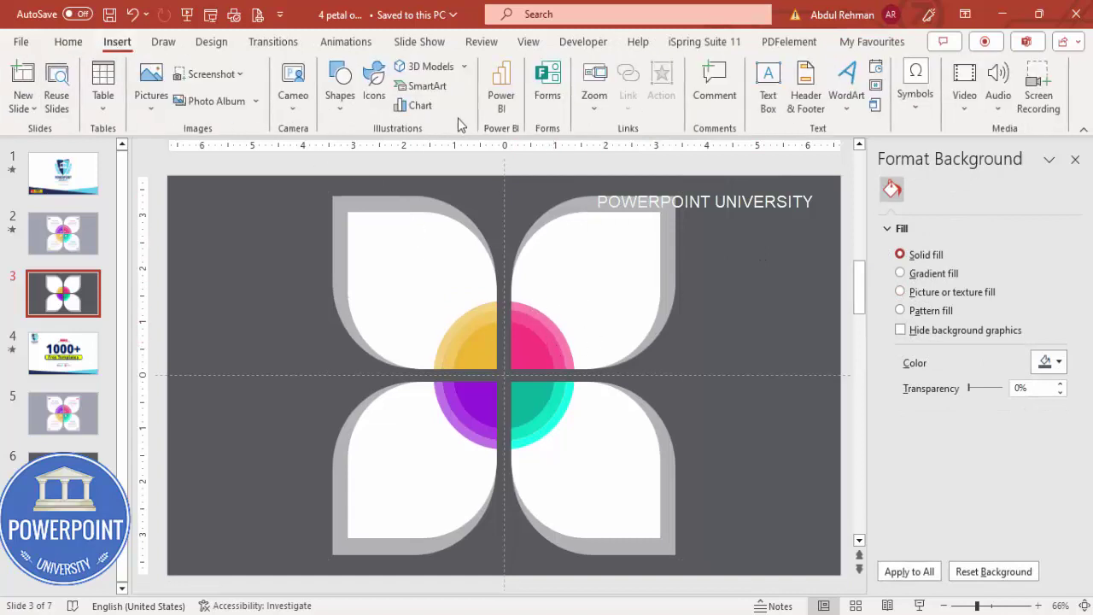
click(674, 203)
right_click(671, 210)
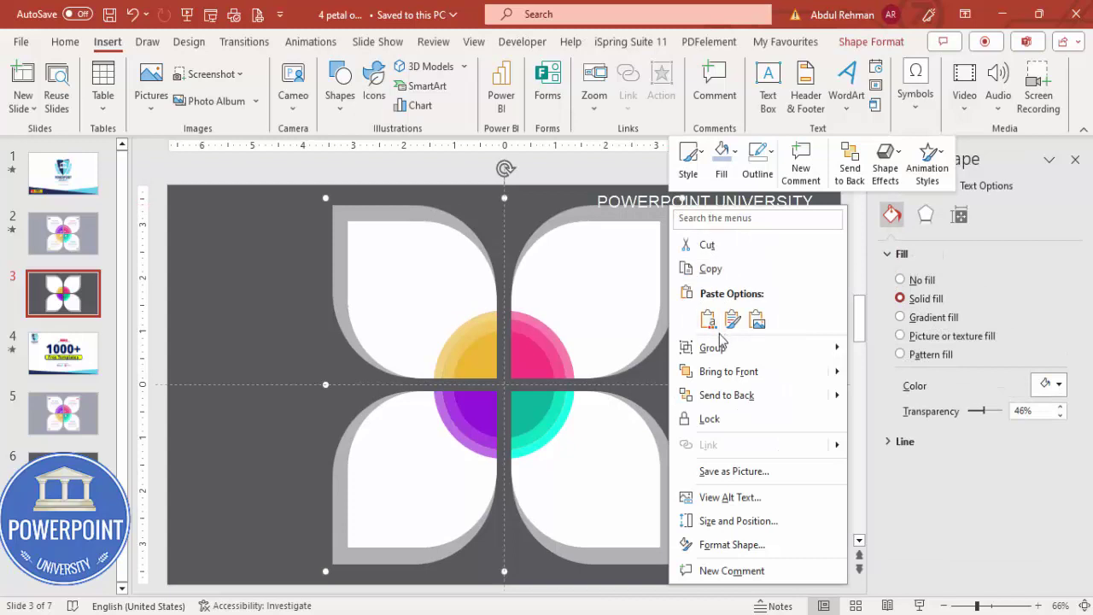
mouse_move(722, 349)
click(892, 398)
click(542, 182)
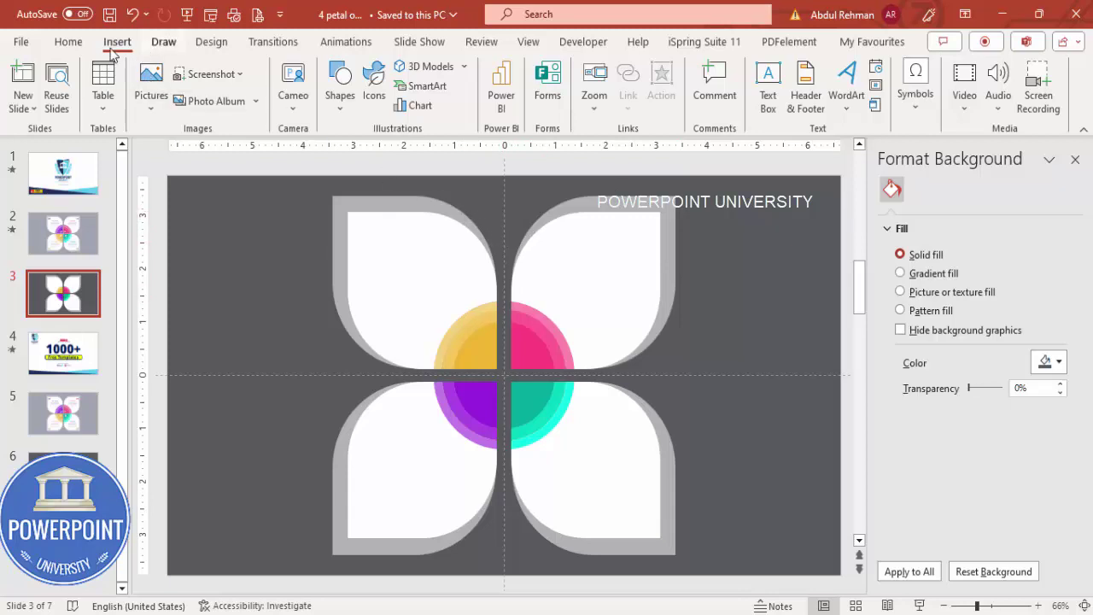
click(375, 83)
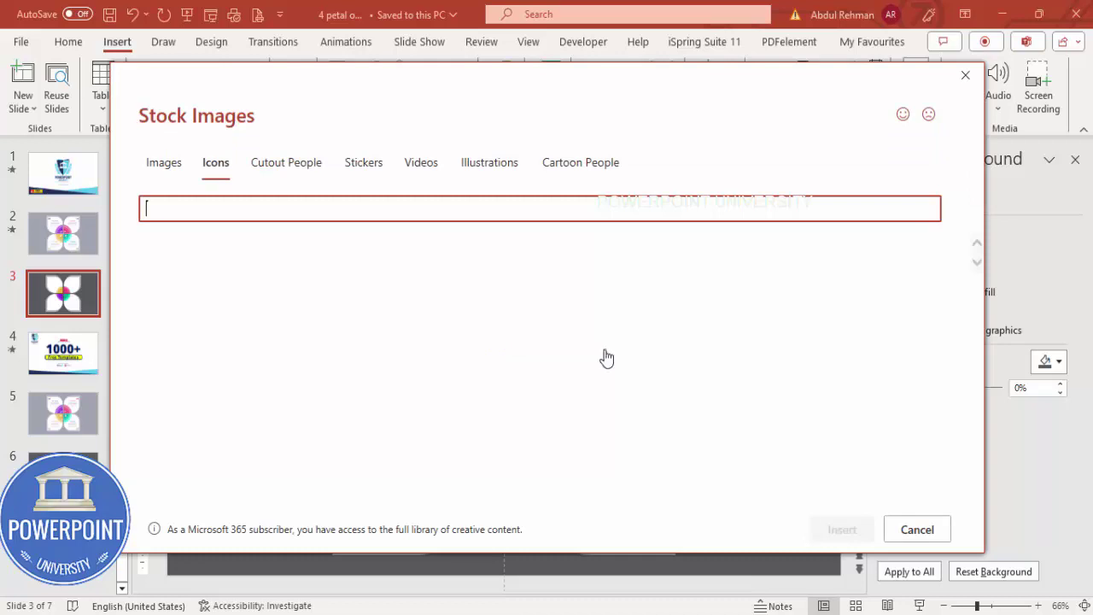
Step: Insert four icons (billboard, Africa, landscape, alarm clock) and move them to the slide's upper right
scroll(798, 397, down, 1)
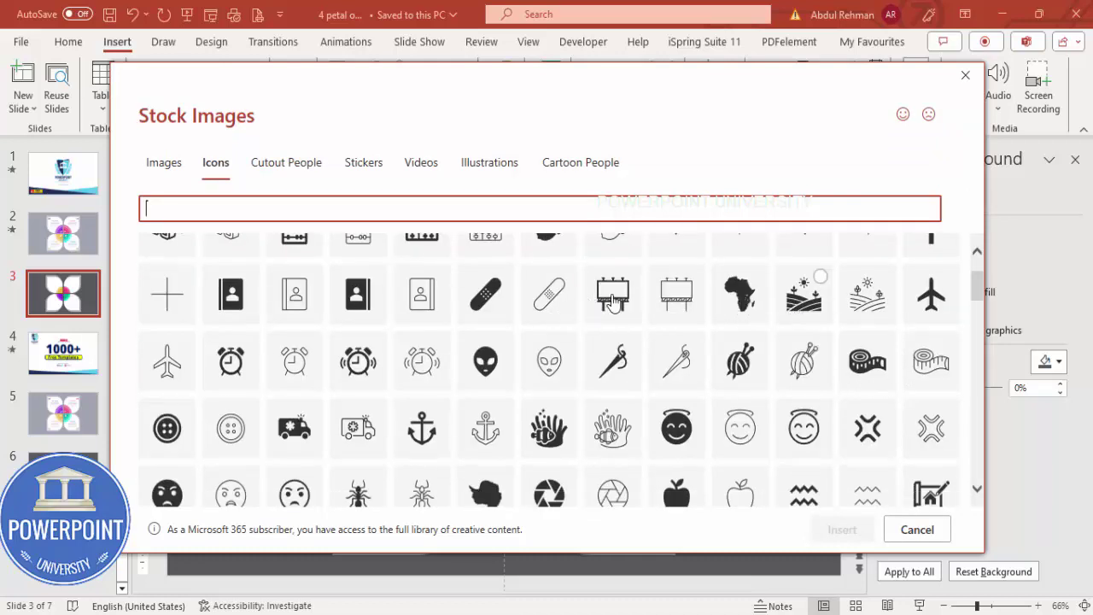
click(612, 295)
click(231, 361)
click(815, 531)
drag(490, 363, 687, 275)
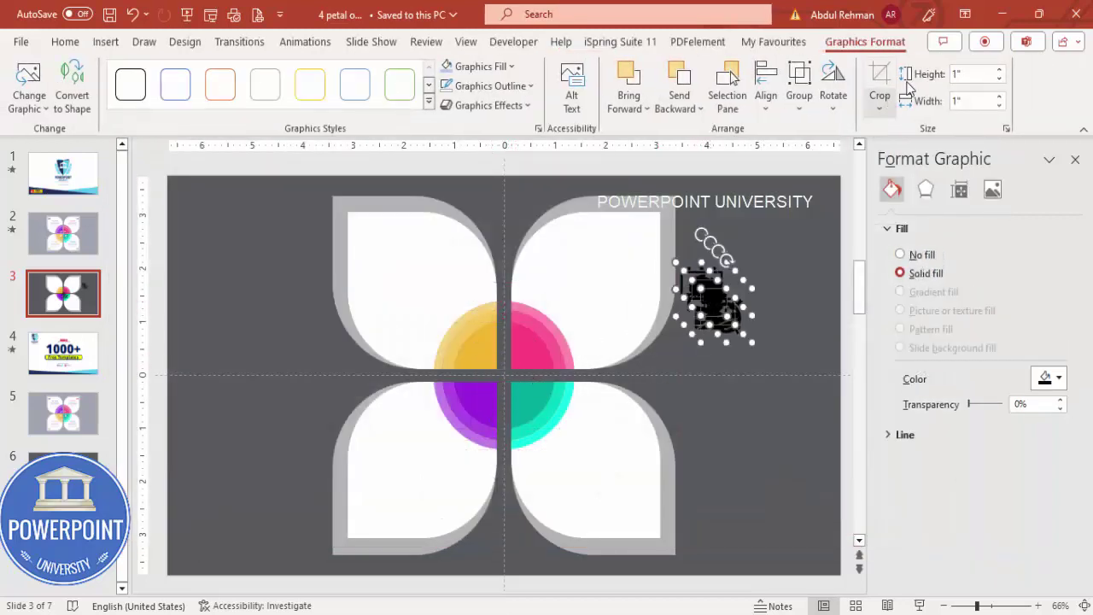
Step: Set the icons to 0.5" height with a white graphics fill
click(980, 75)
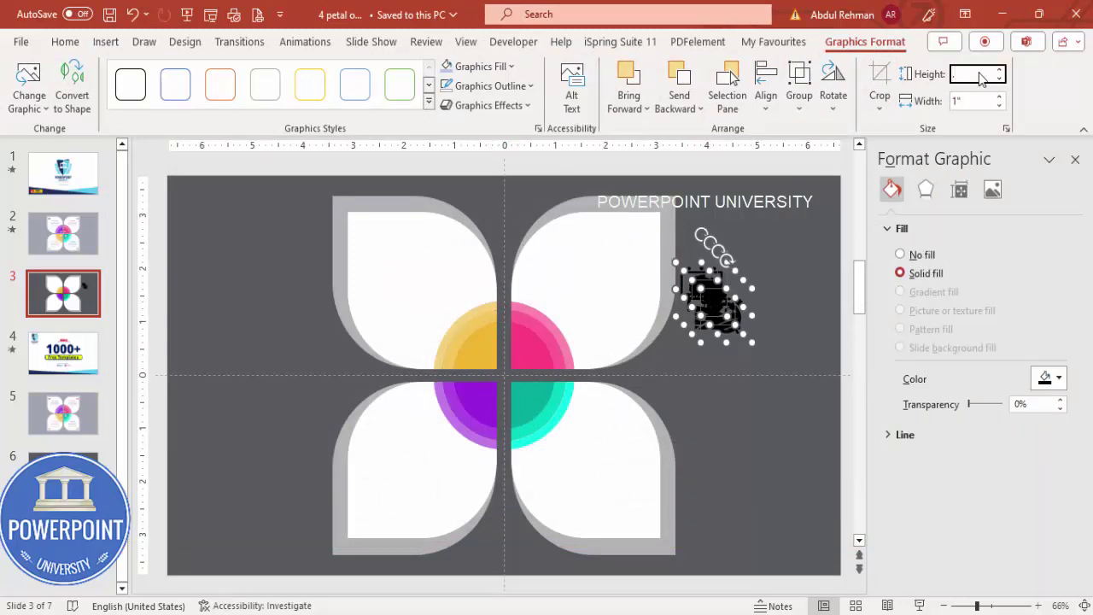
text(.5)
key(Return)
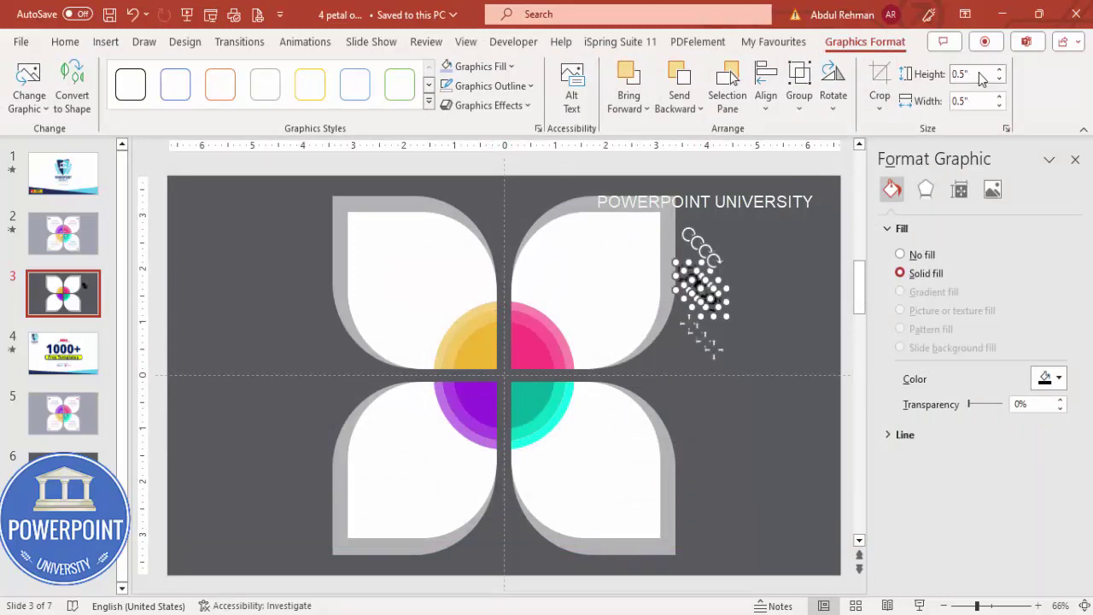
click(480, 66)
click(449, 108)
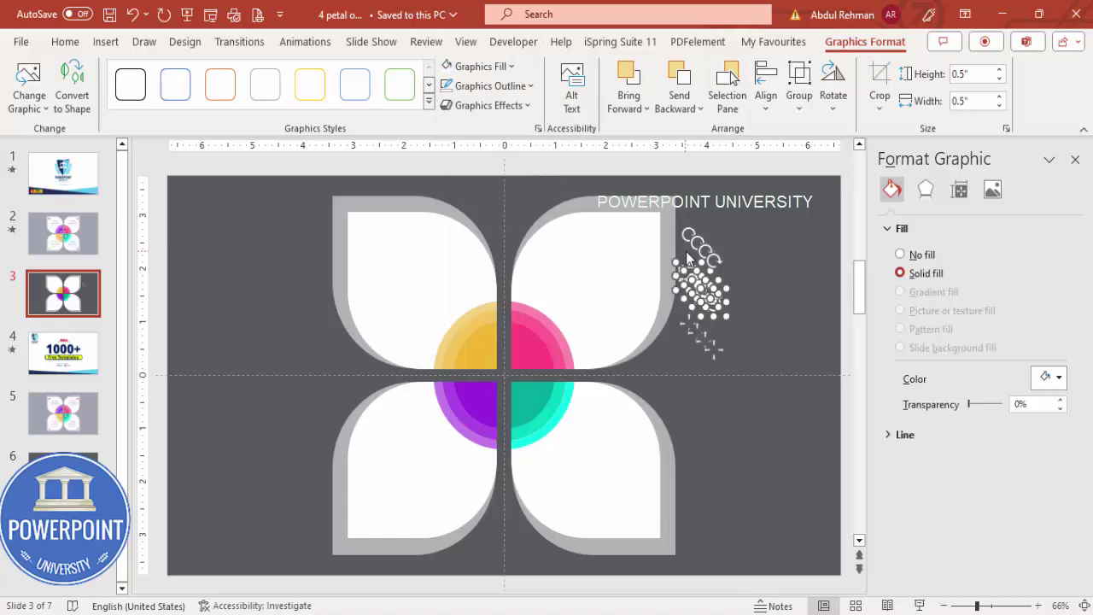
click(704, 316)
Step: Place the alarm clock, landscape, Africa and billboard icons in the yellow, pink, teal and purple circles
click(476, 356)
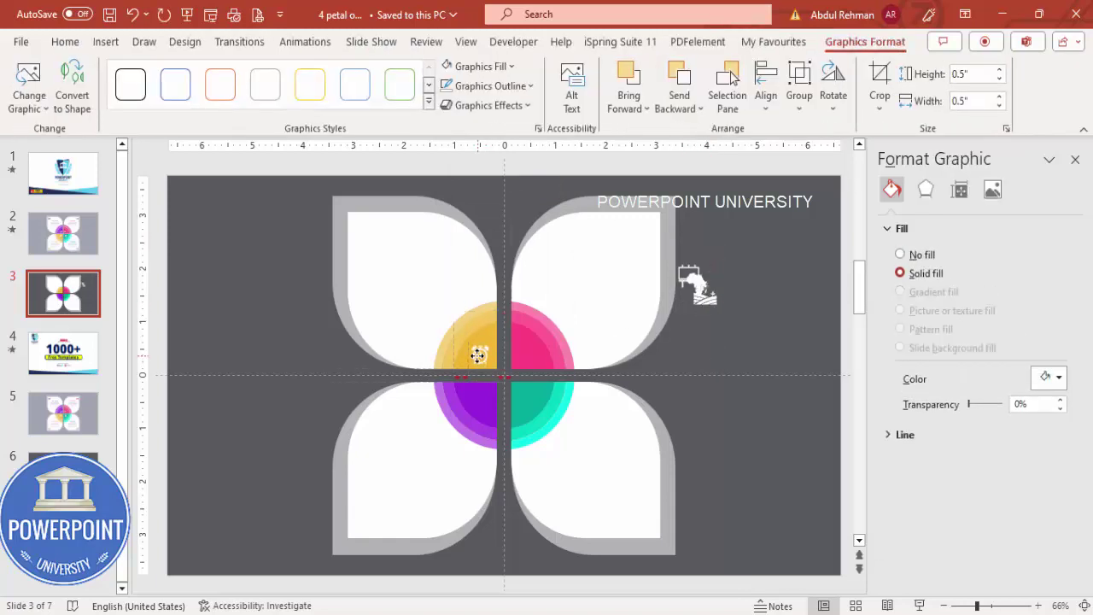
drag(700, 295, 525, 349)
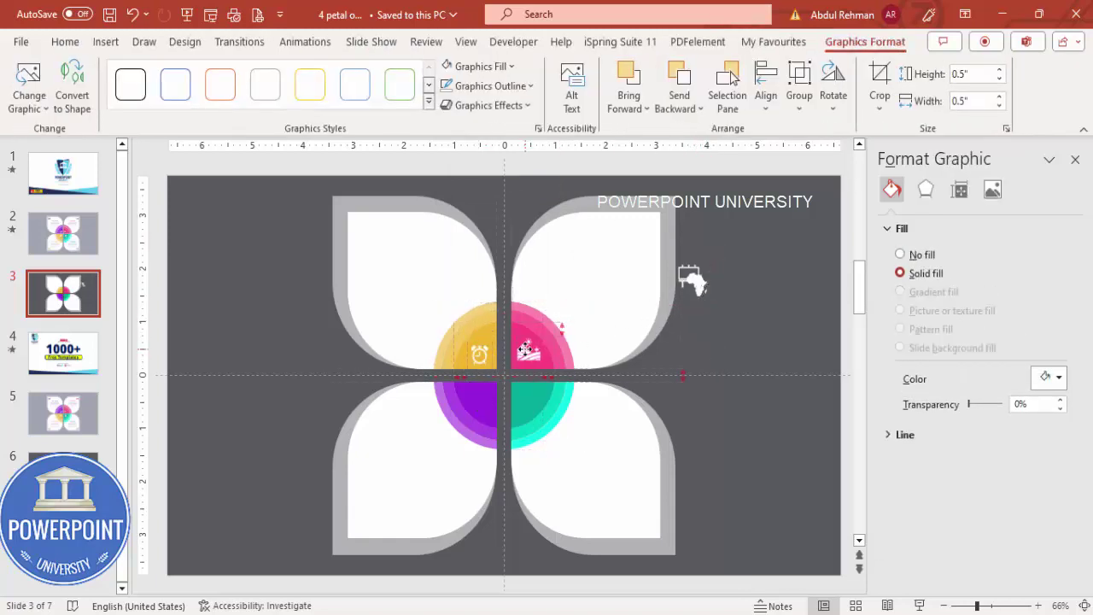
drag(700, 283, 531, 395)
drag(690, 276, 476, 397)
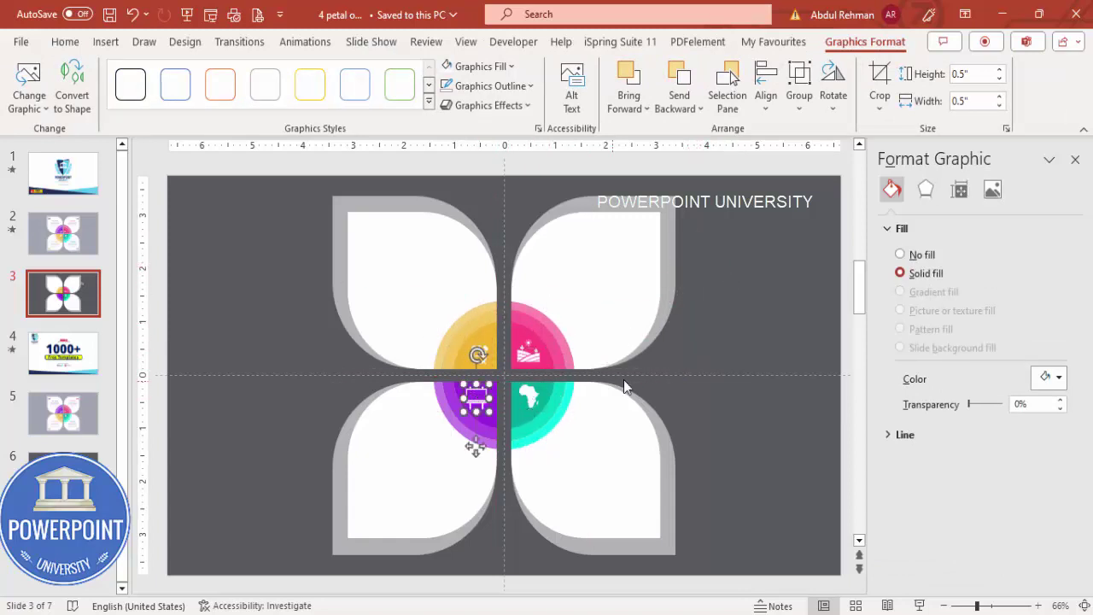
click(705, 313)
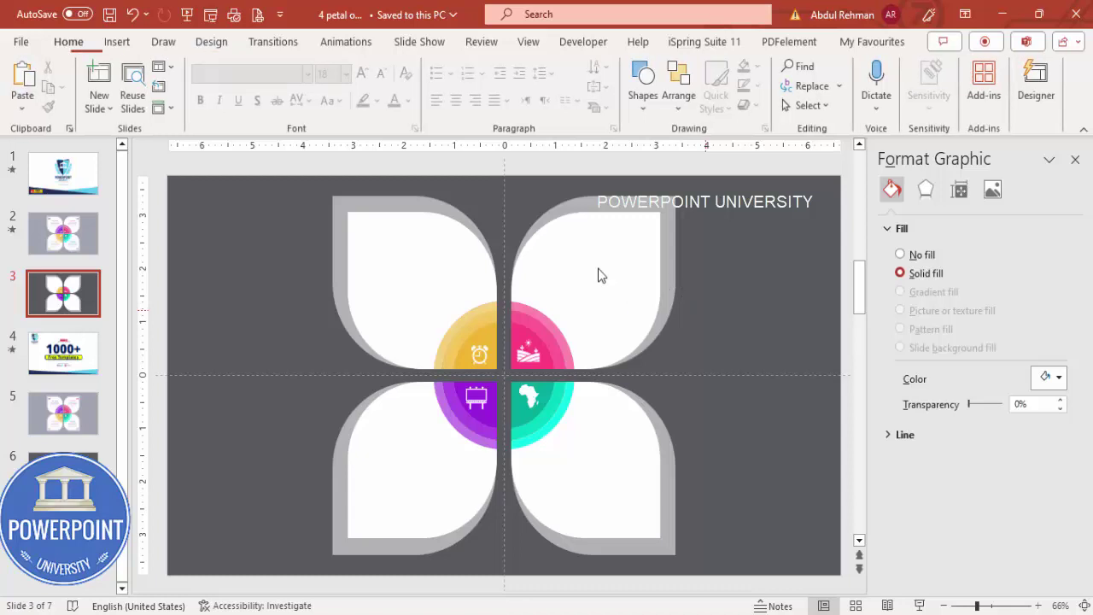
Step: Draw a text box for the 01 number in the upper-right petal
click(115, 42)
click(764, 85)
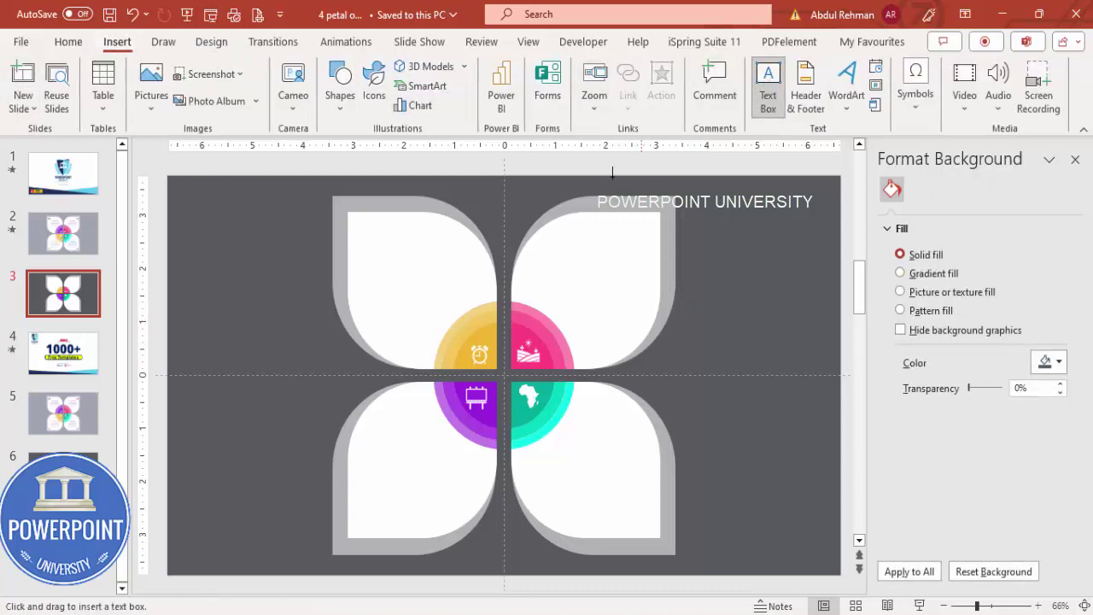
drag(613, 226, 654, 248)
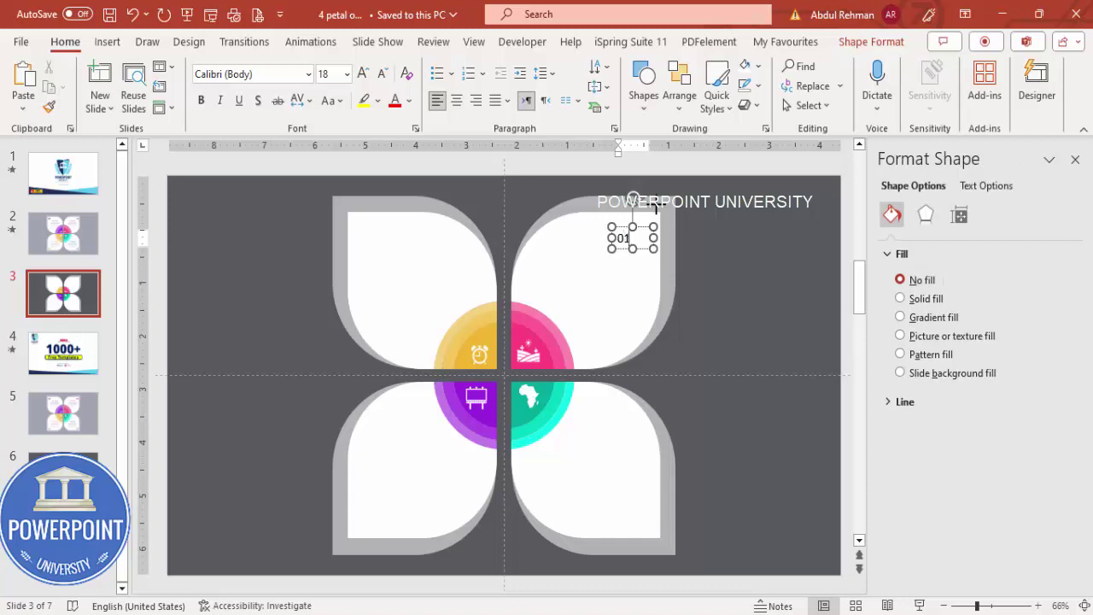
click(654, 236)
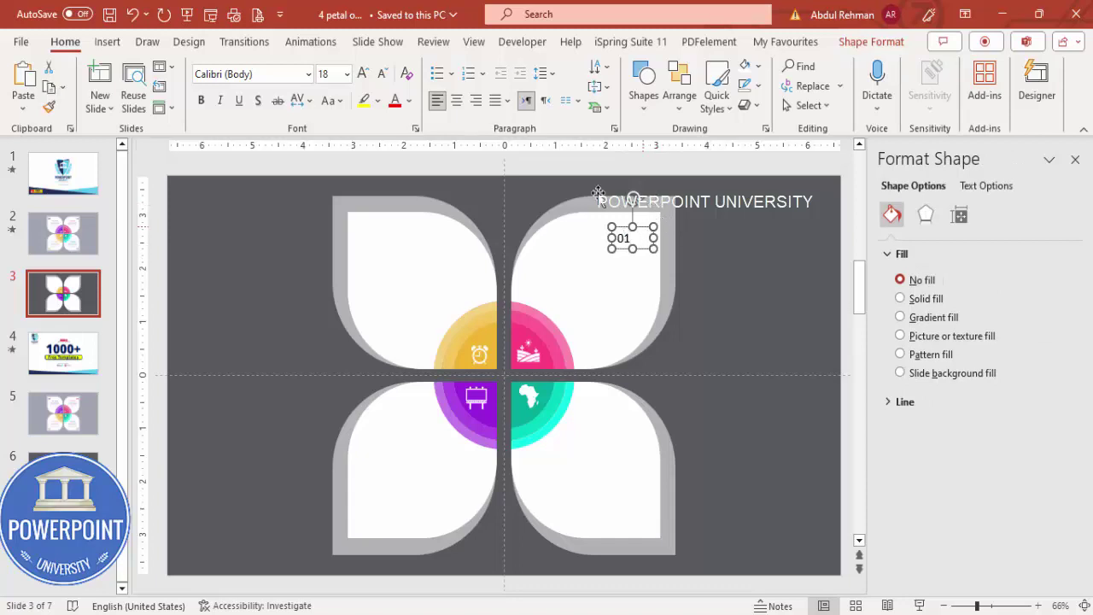
Step: Format 01 as centred 24 pt Arial Black, coloured to match the pink circle
click(276, 74)
text(Arial Black)
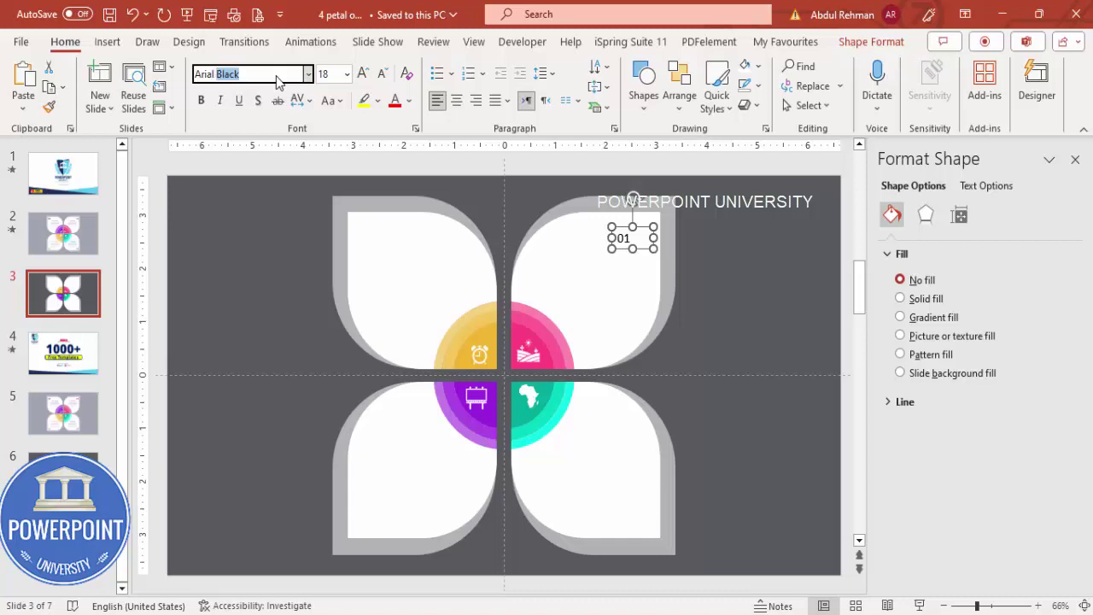
key(Return)
click(476, 100)
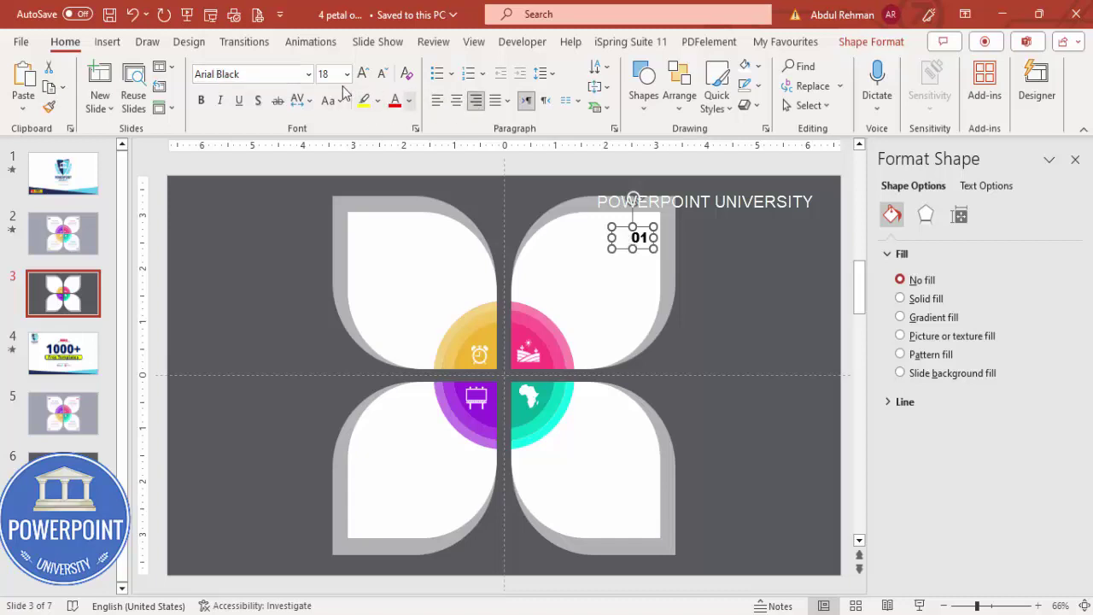
click(362, 74)
click(363, 73)
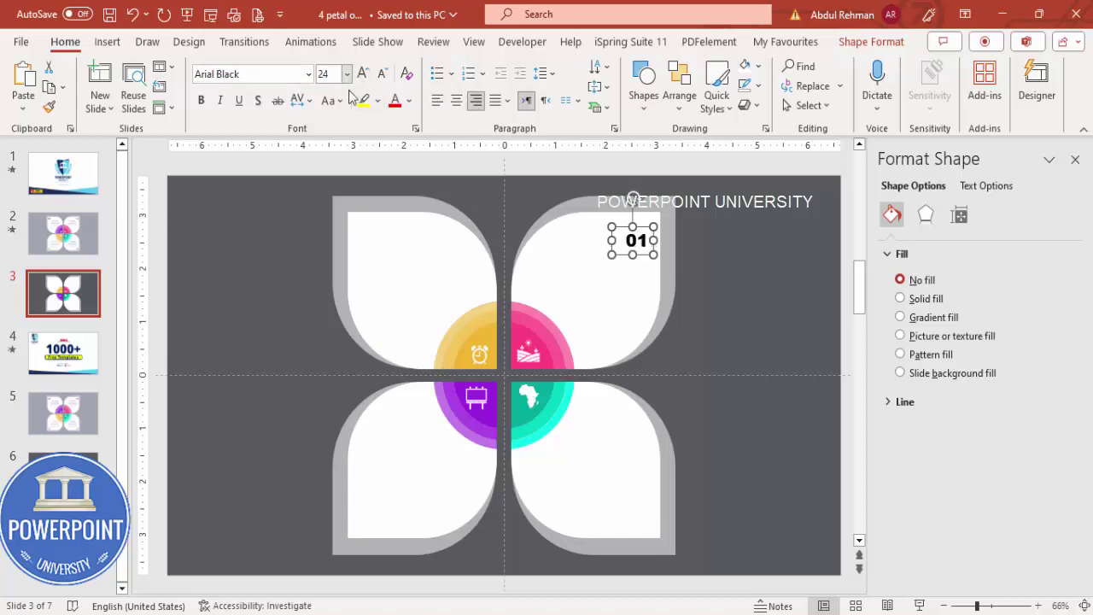
click(411, 100)
click(438, 357)
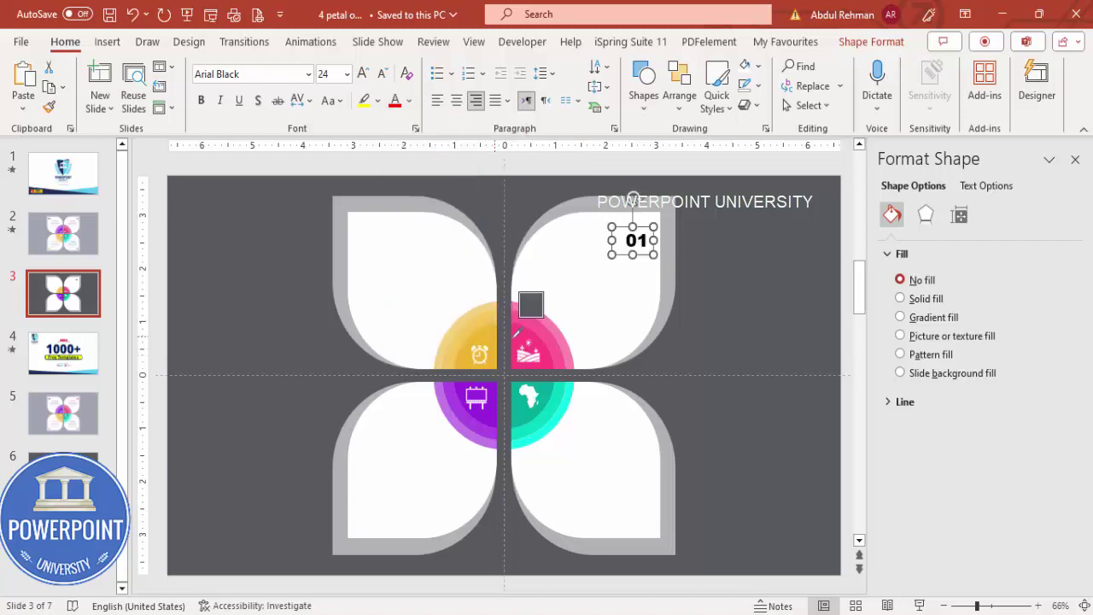
click(520, 337)
mouse_move(646, 229)
mouse_down()
mouse_move(645, 215)
mouse_move(654, 227)
mouse_move(641, 248)
mouse_up()
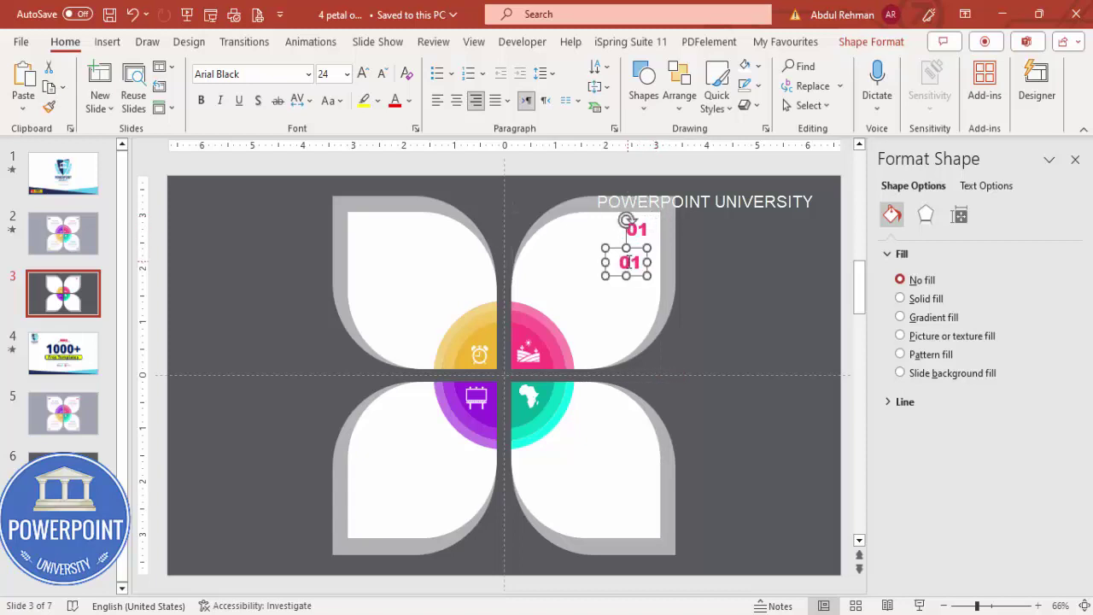
Step: Add a grey Arial 'Step' label on one line under 01, then copy the pair to the lower-right petal
text(Step)
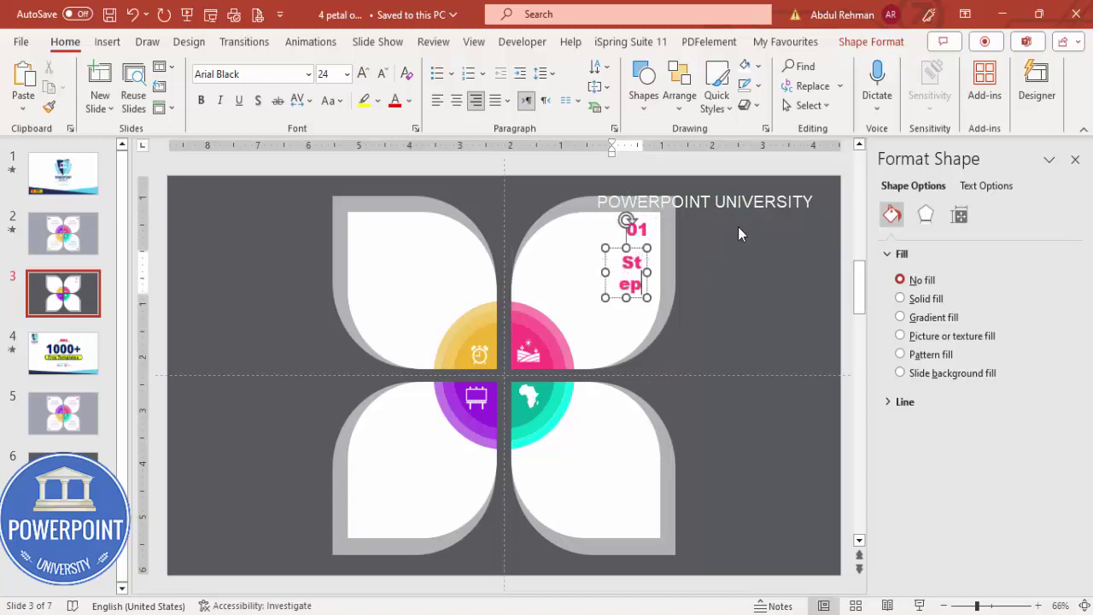
click(409, 101)
click(395, 211)
click(255, 75)
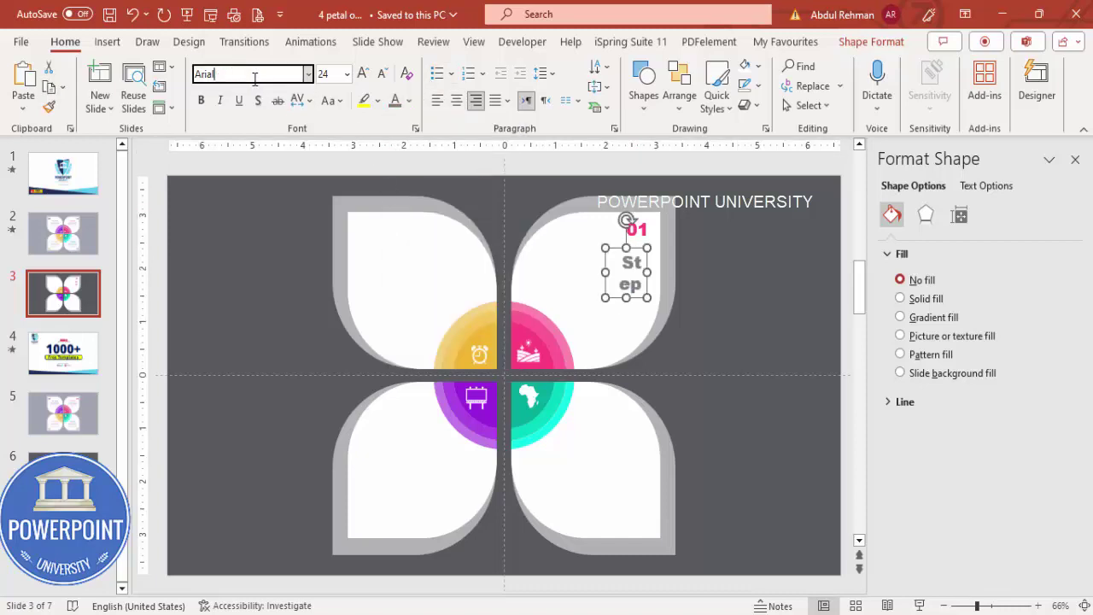
key(Return)
drag(605, 272, 587, 272)
drag(636, 238, 639, 230)
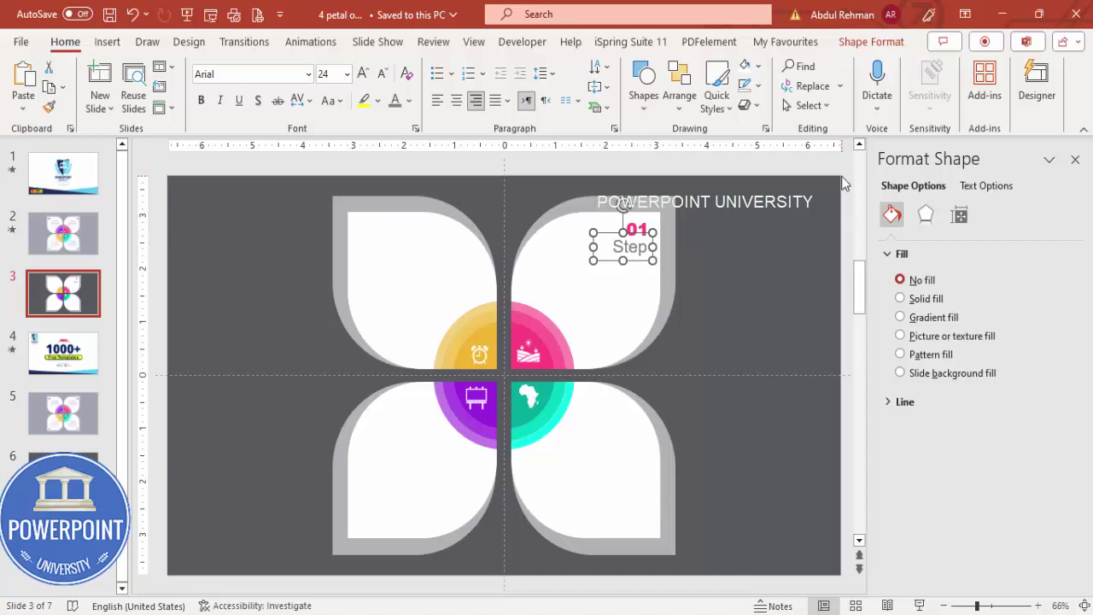
drag(754, 196, 544, 291)
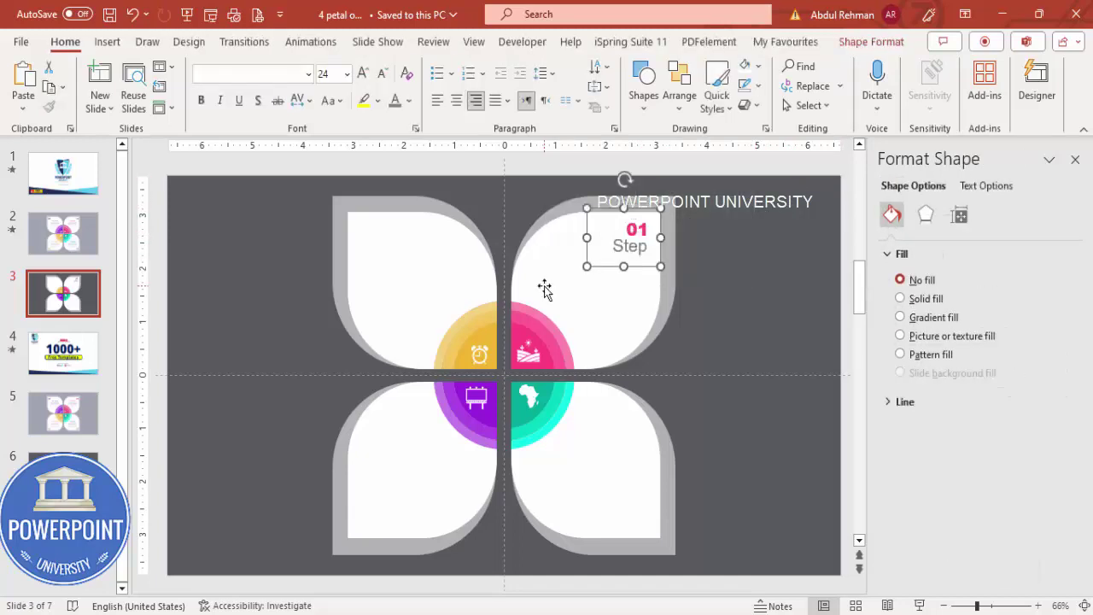
drag(642, 216, 488, 465)
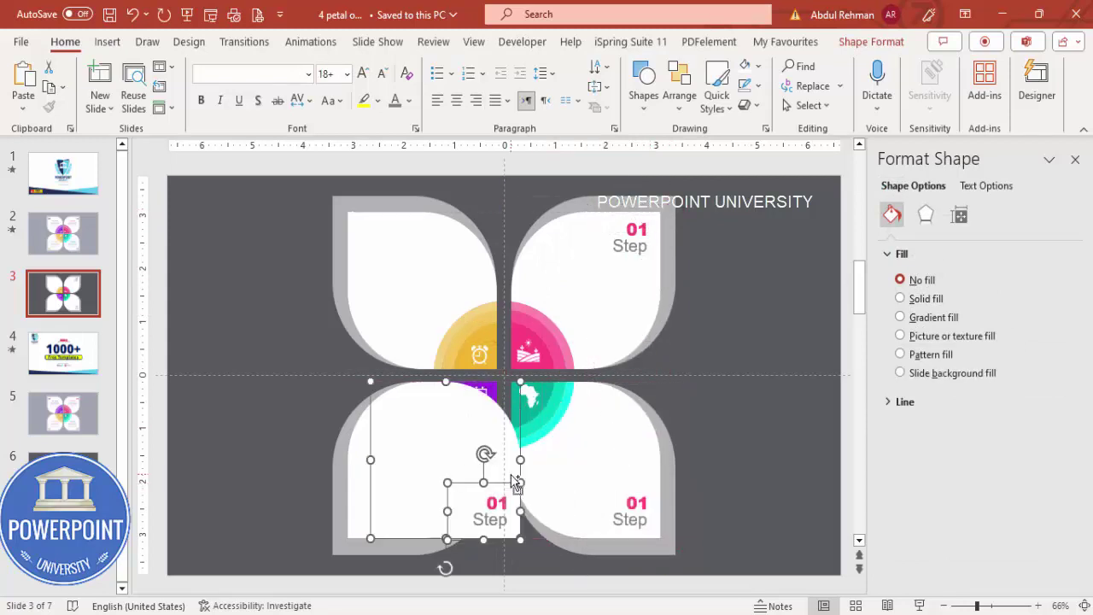
Step: Copy the lower-right 01 Step label into the lower-left petal
key(Escape)
click(515, 482)
click(621, 500)
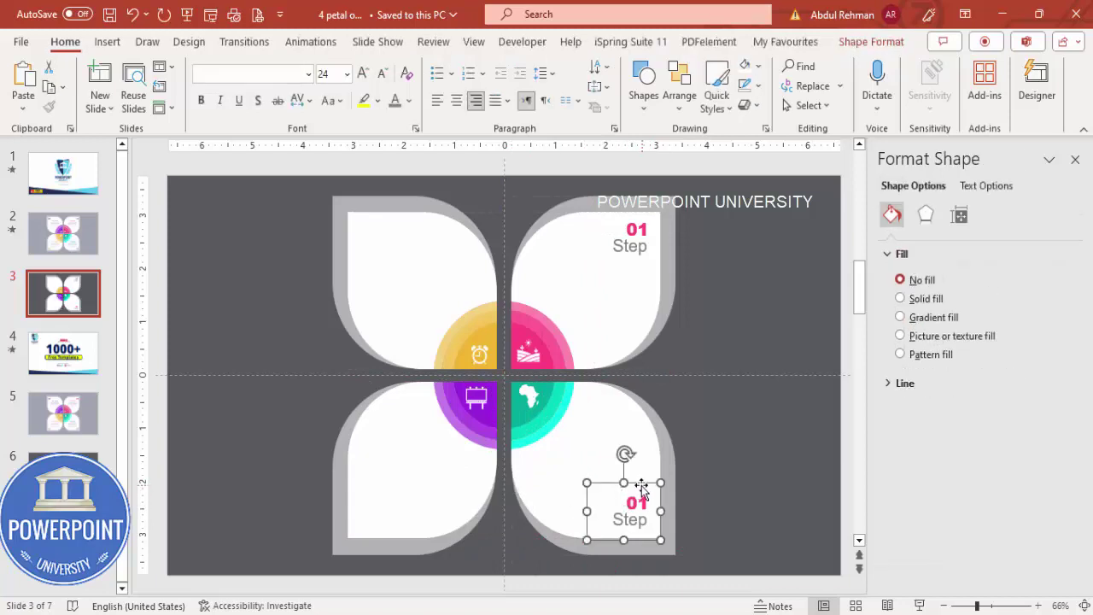
drag(646, 489, 396, 490)
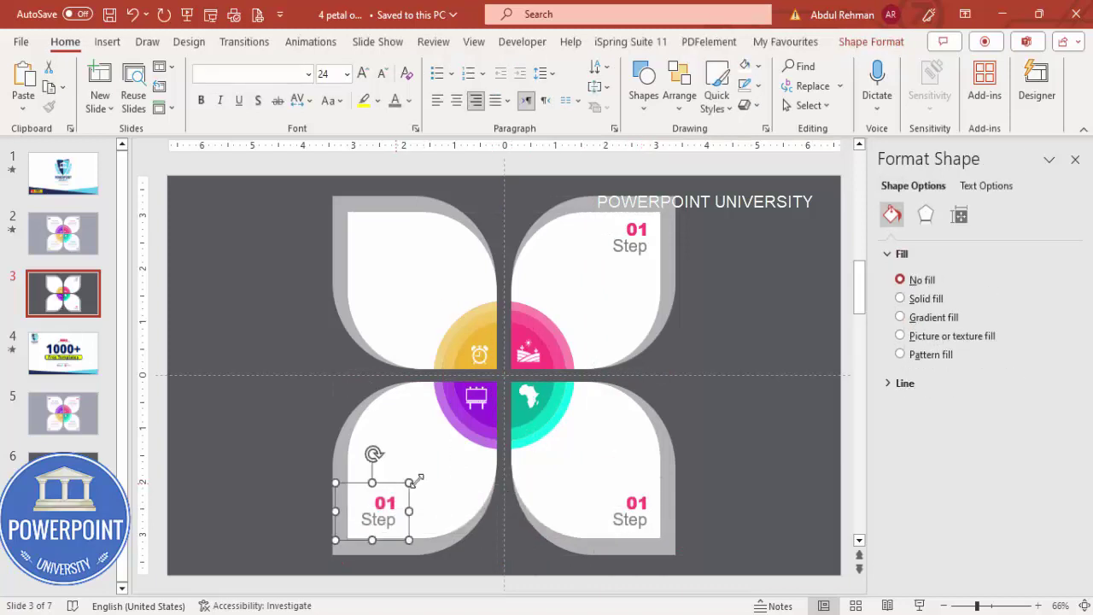
Step: Left-align the lower-left label's text and parts, and place a label in the upper-left petal
click(386, 516)
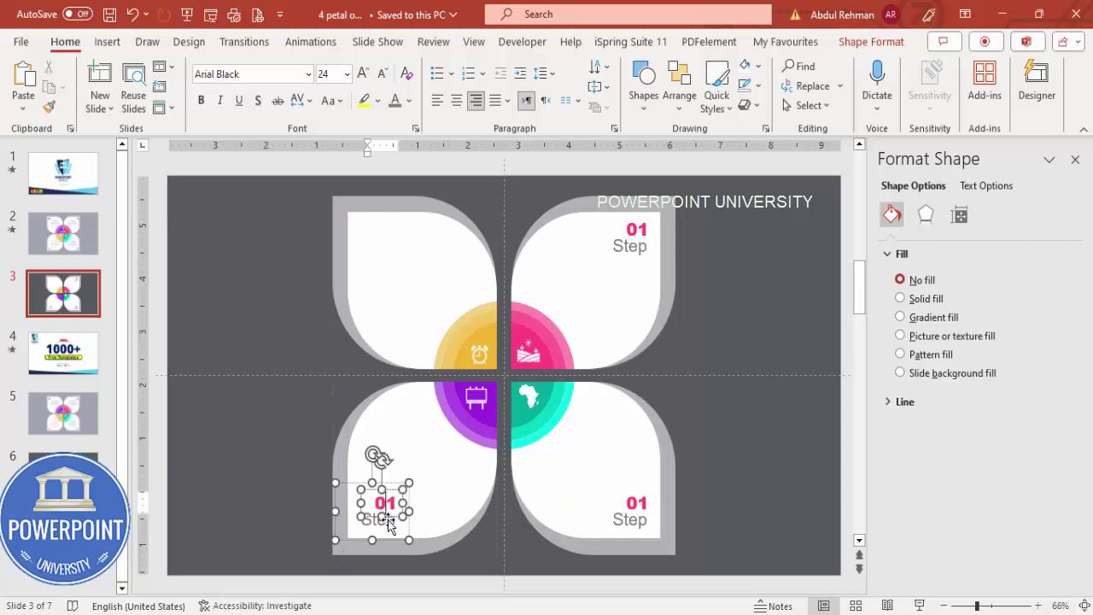
click(437, 101)
click(867, 43)
click(908, 66)
click(910, 88)
click(302, 397)
click(380, 502)
drag(389, 495, 408, 218)
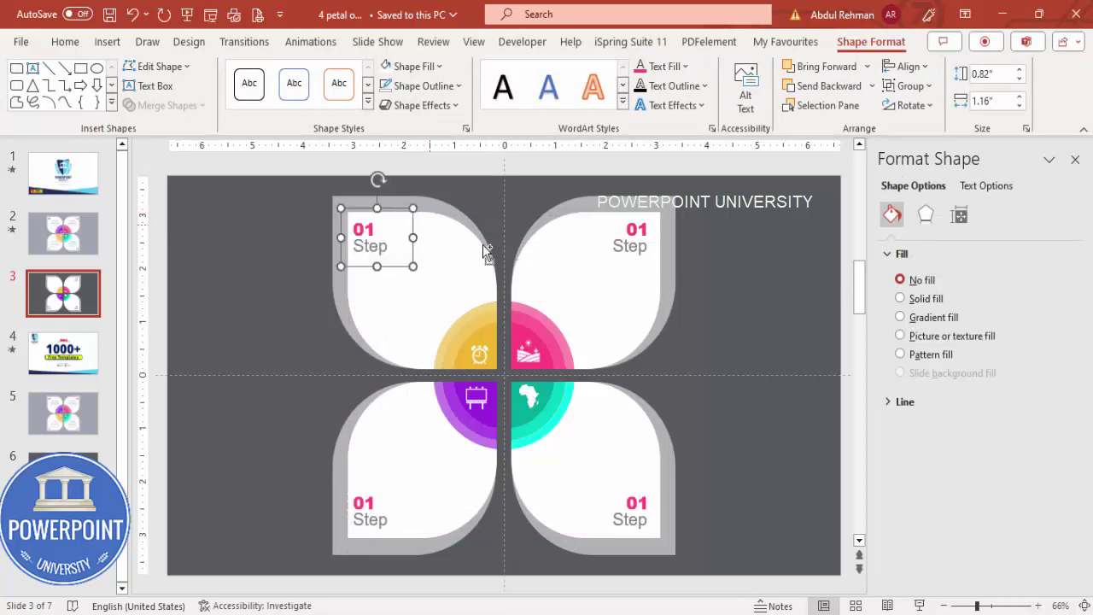
Step: Renumber the other petal labels 02, 03 and 04
click(653, 238)
text(02)
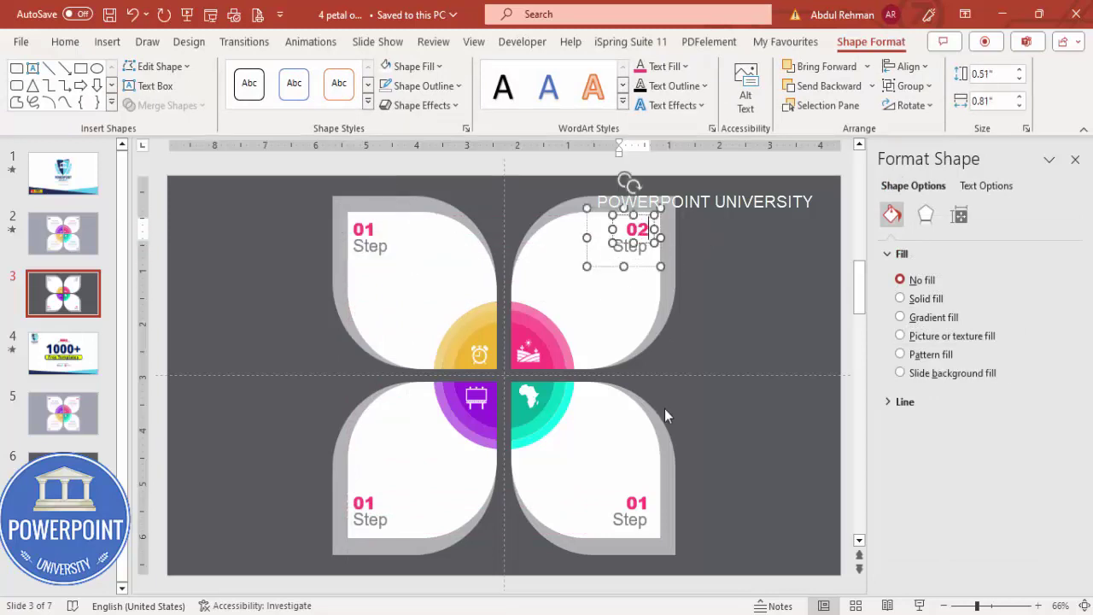
click(649, 502)
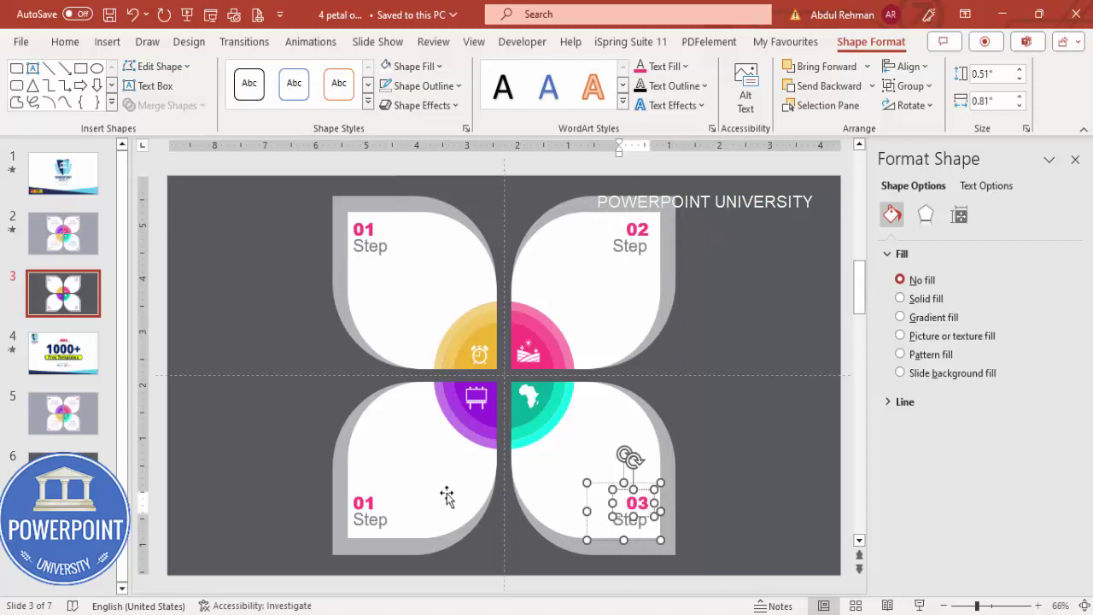
click(369, 504)
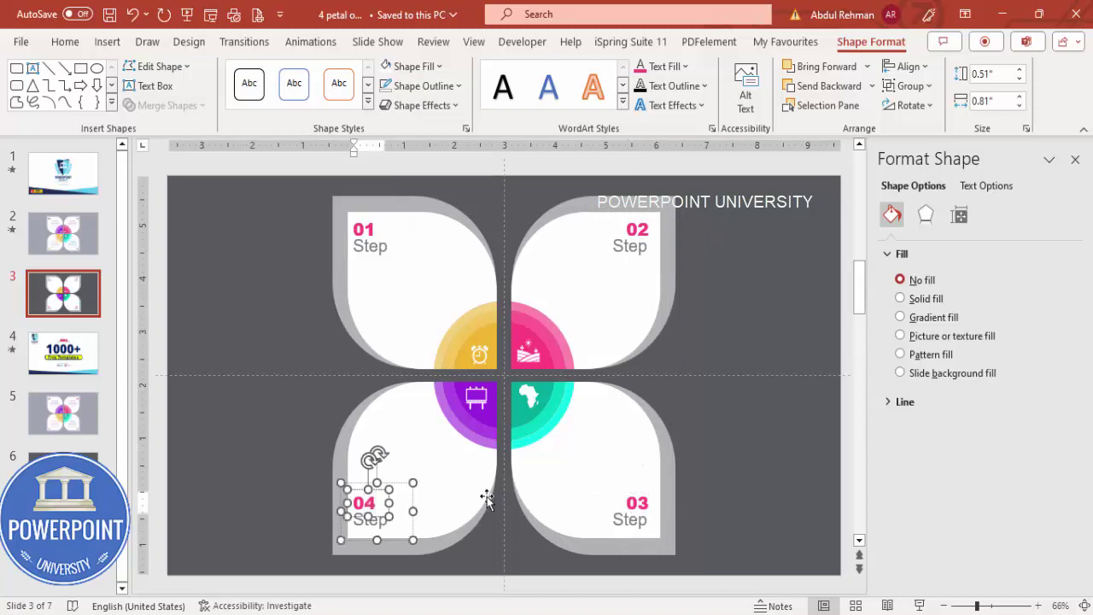
Step: Colour the 01 number yellow with the eyedropper to match its circle
click(370, 229)
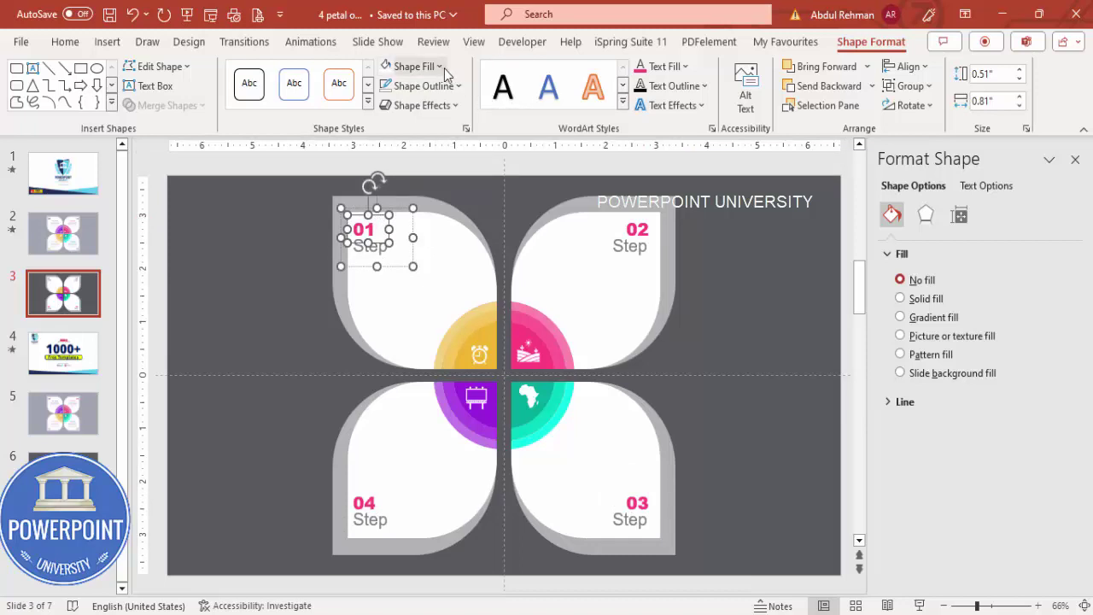
click(65, 42)
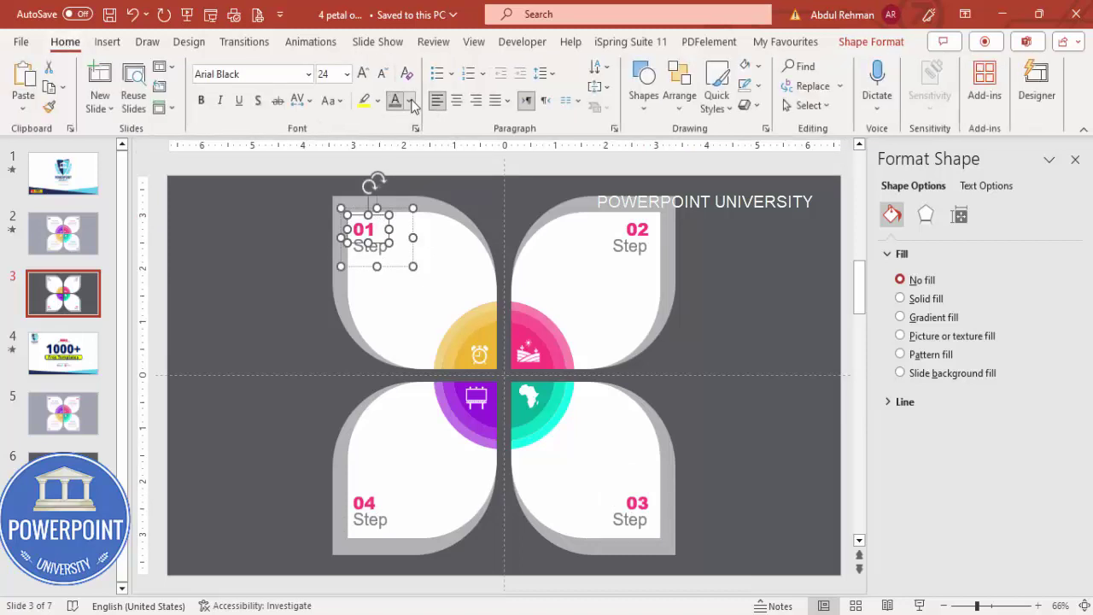
click(411, 101)
click(427, 358)
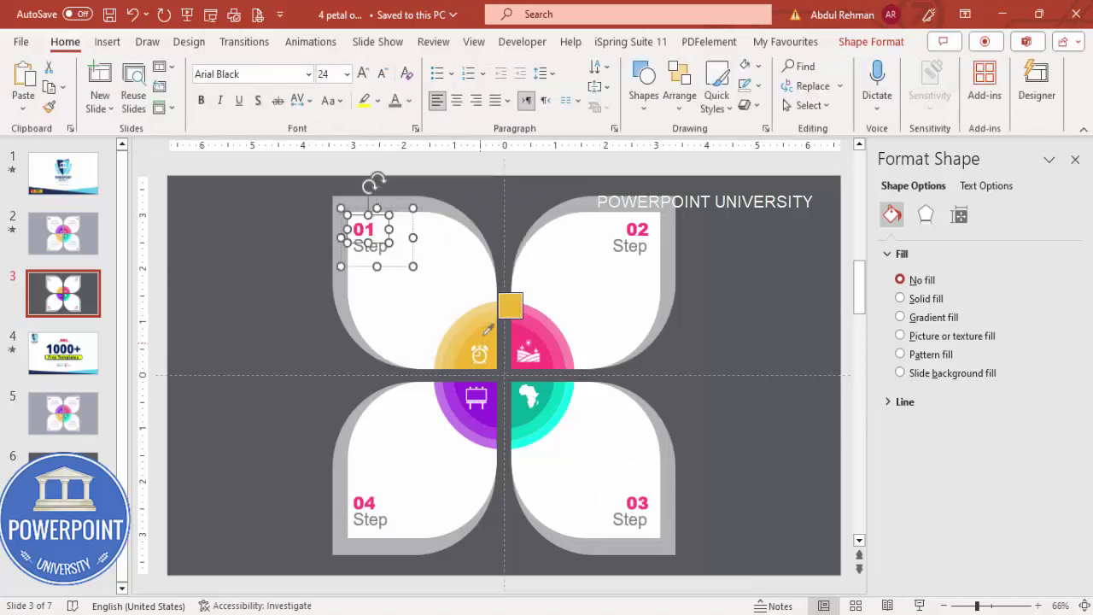
click(491, 333)
Step: Colour the 04 number purple and the 03 number teal from the recent colours
click(375, 502)
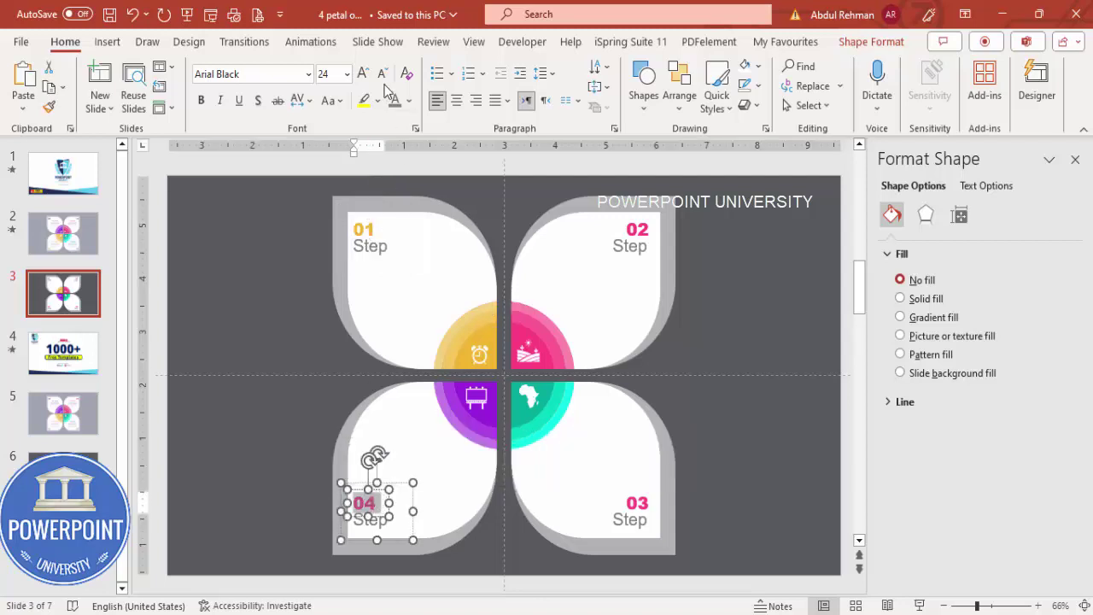
click(409, 101)
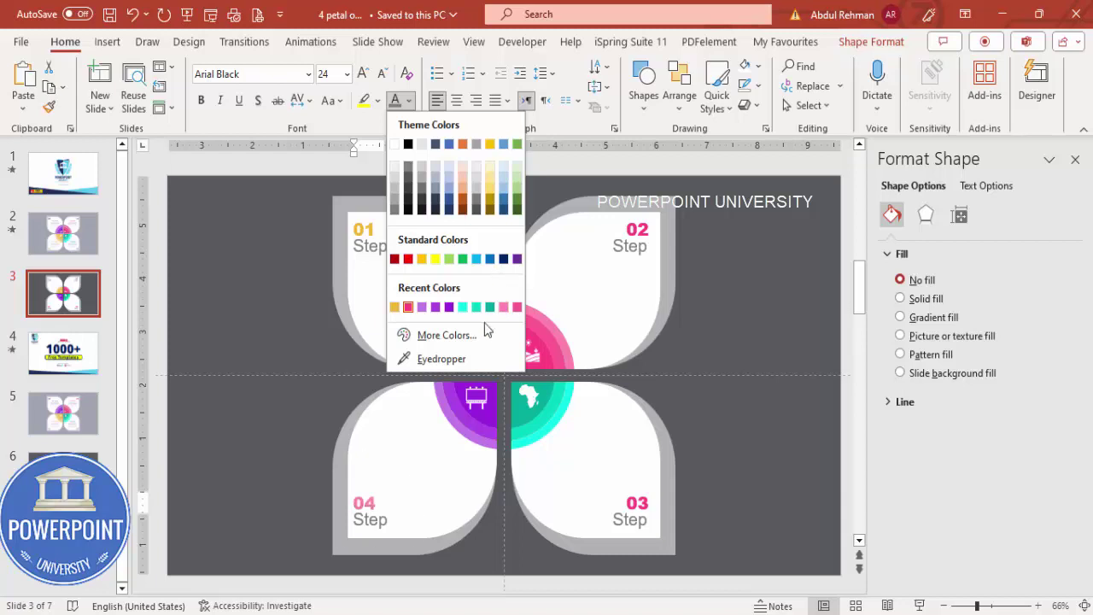
click(516, 259)
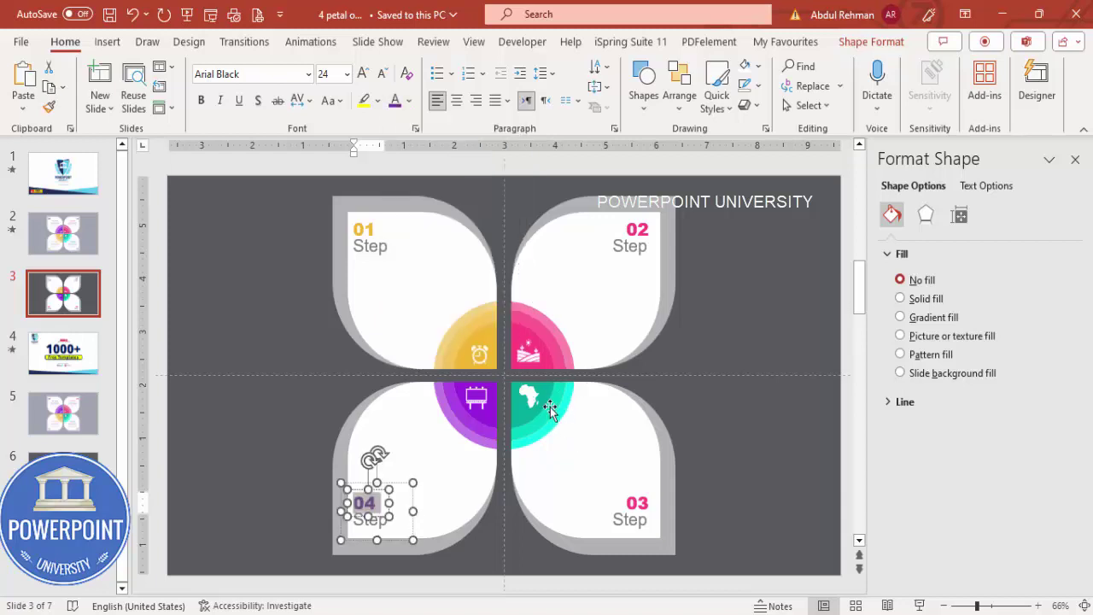
double_click(636, 502)
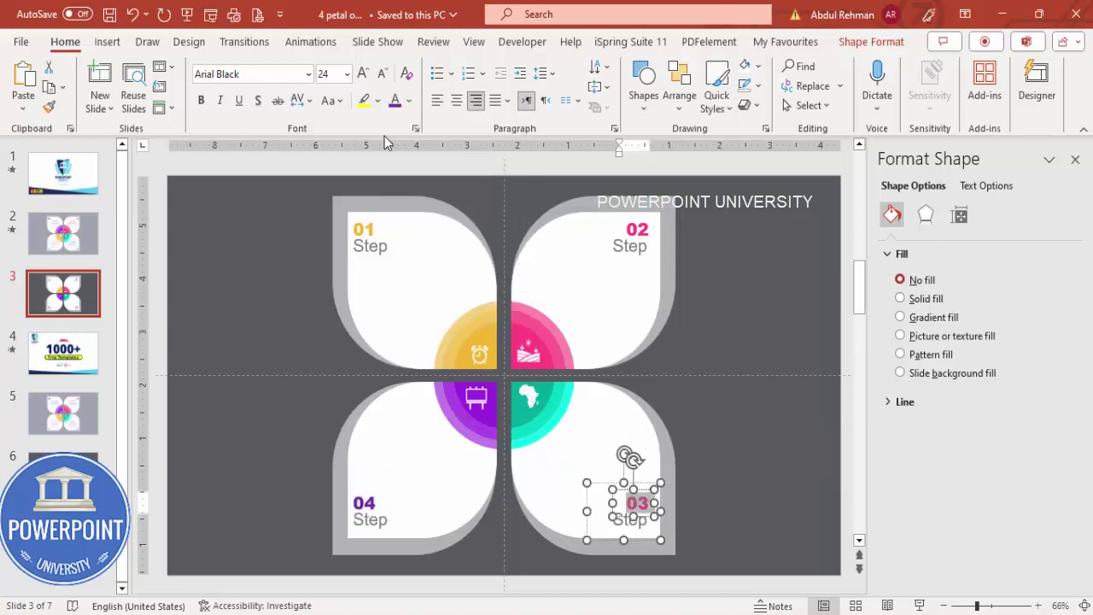
click(409, 101)
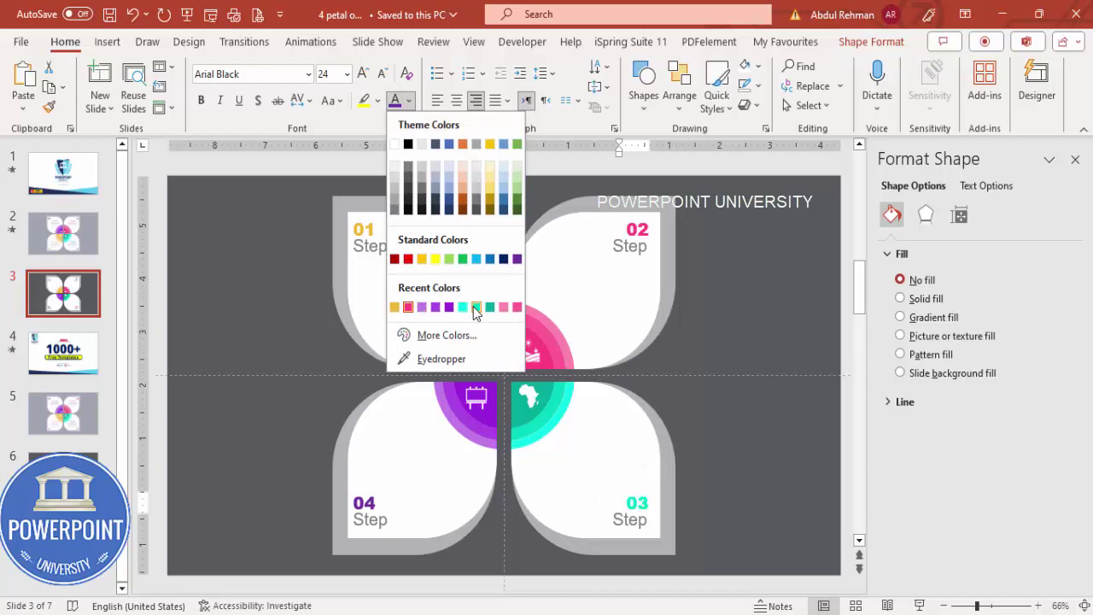
click(476, 307)
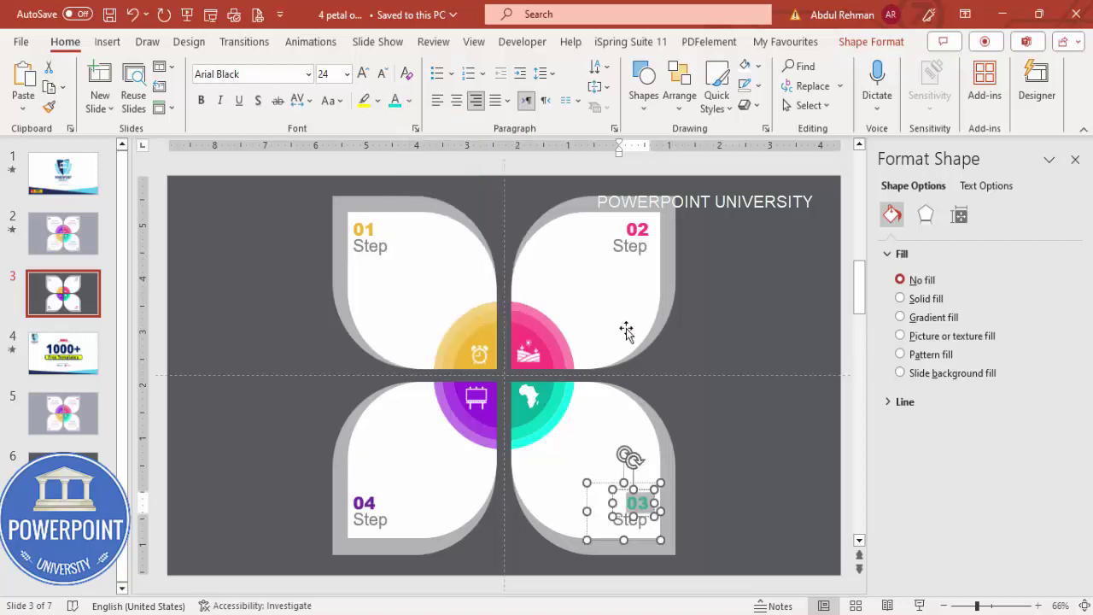
click(726, 305)
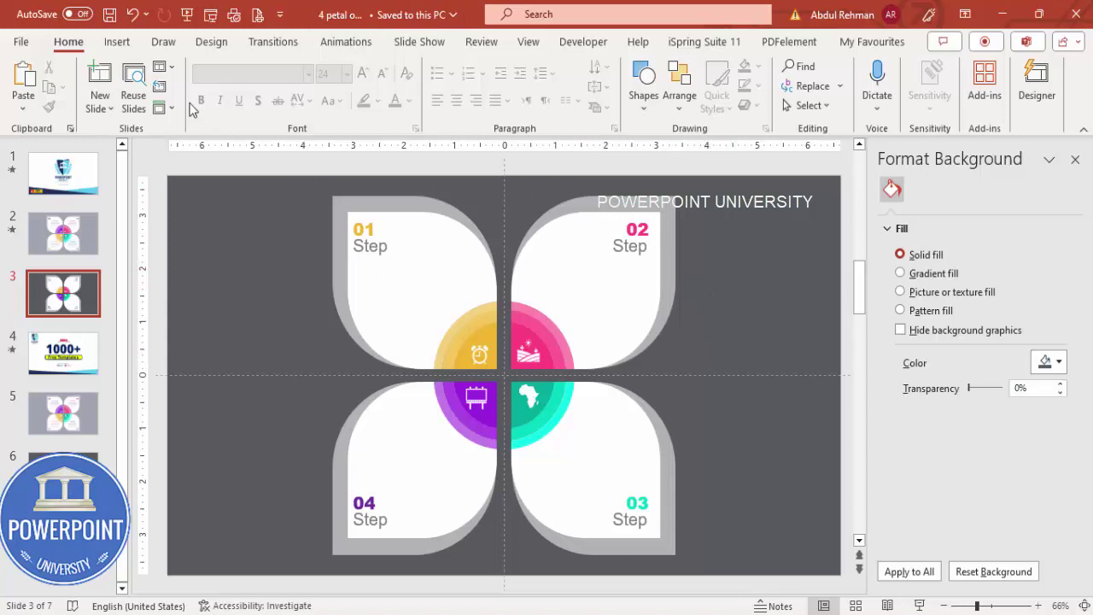
Step: Add a text box of =lorem() placeholder text and delete all but the first sentences
click(117, 42)
click(767, 88)
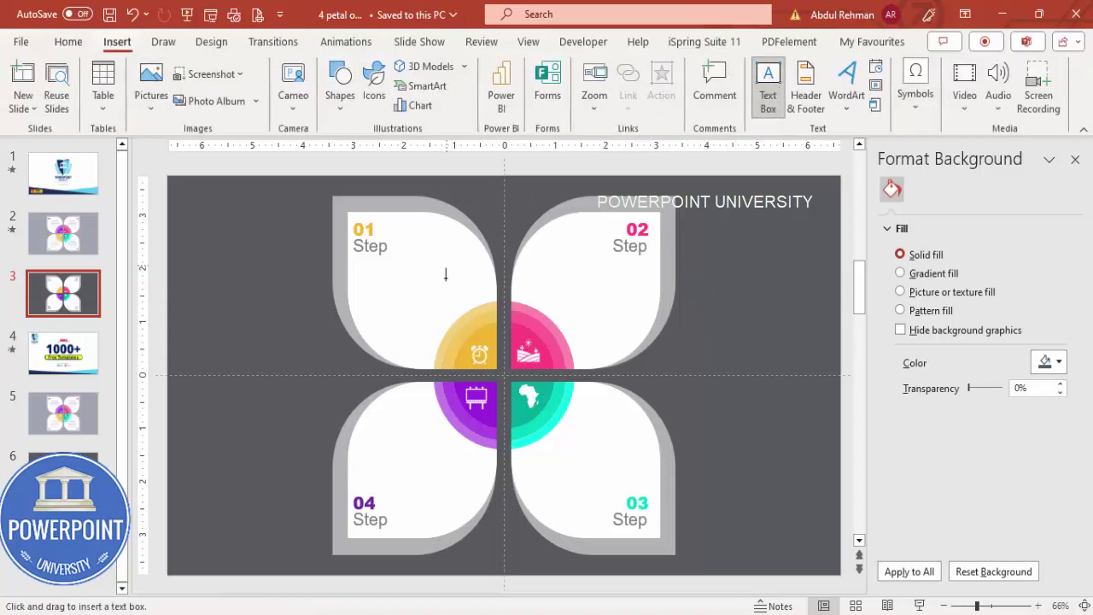
drag(381, 266, 479, 285)
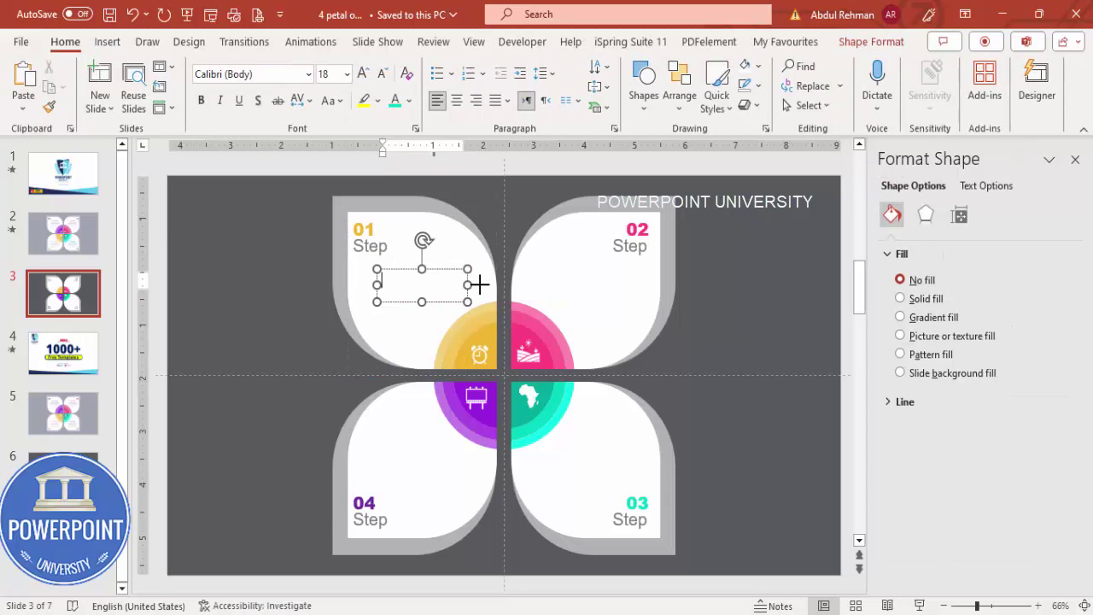
text(=lorem())
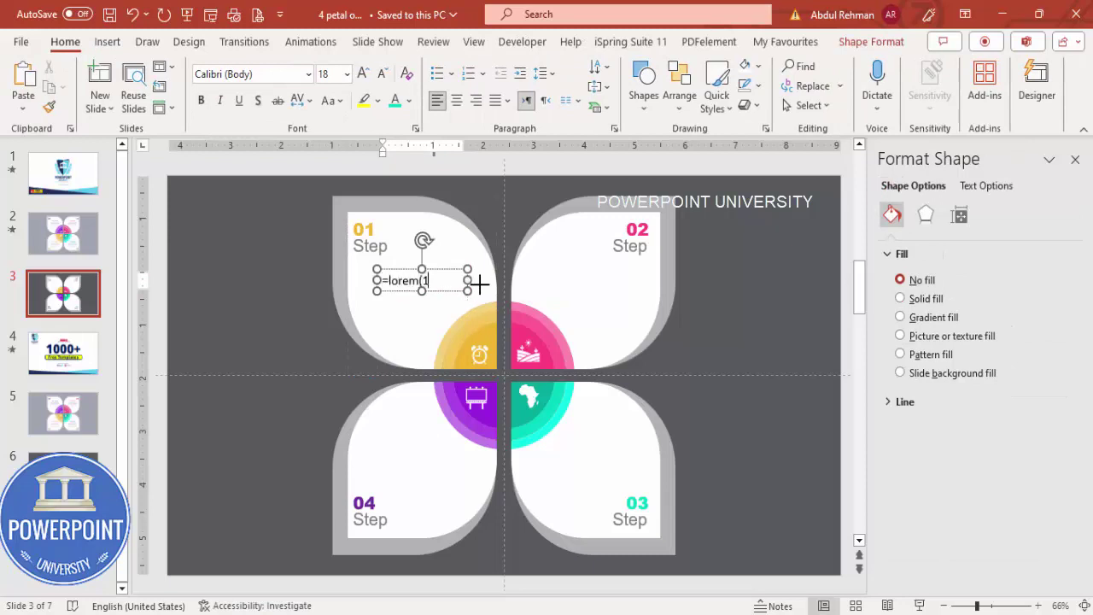
key(Return)
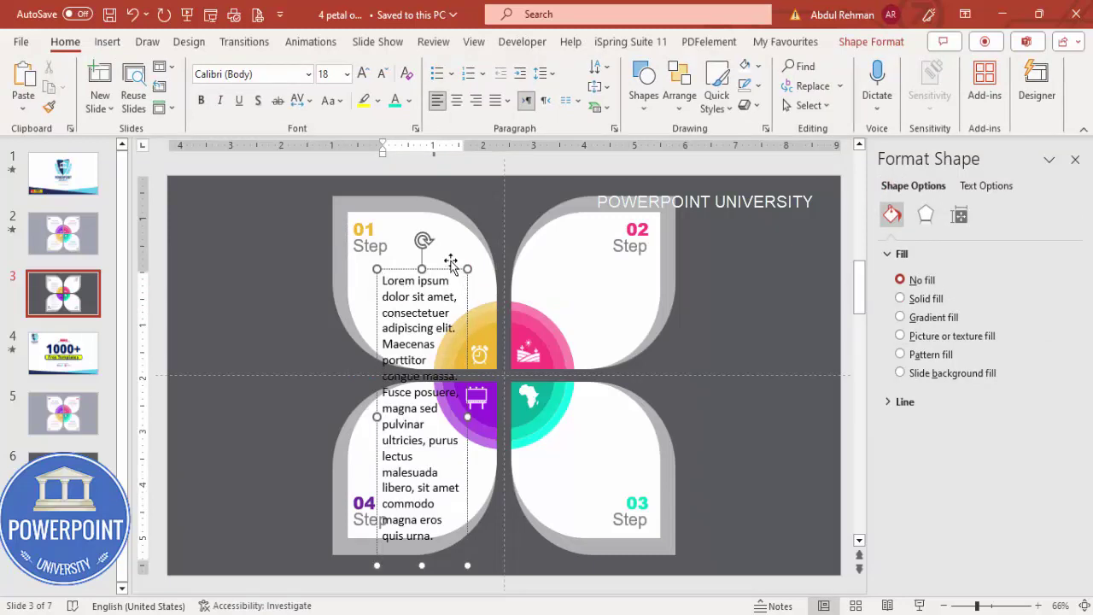
drag(449, 269, 292, 257)
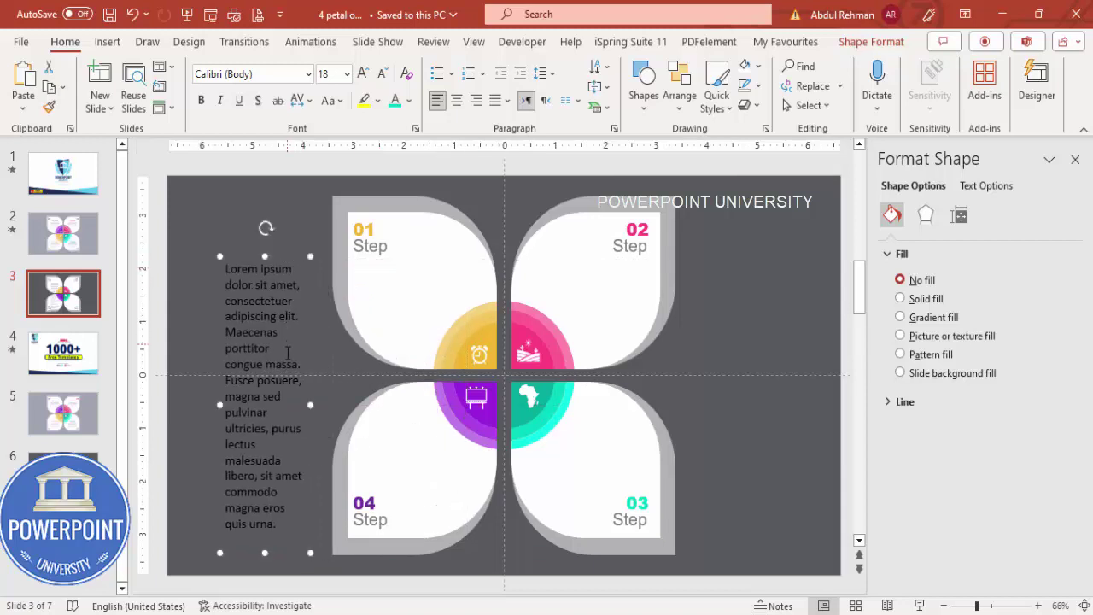
drag(230, 383, 282, 528)
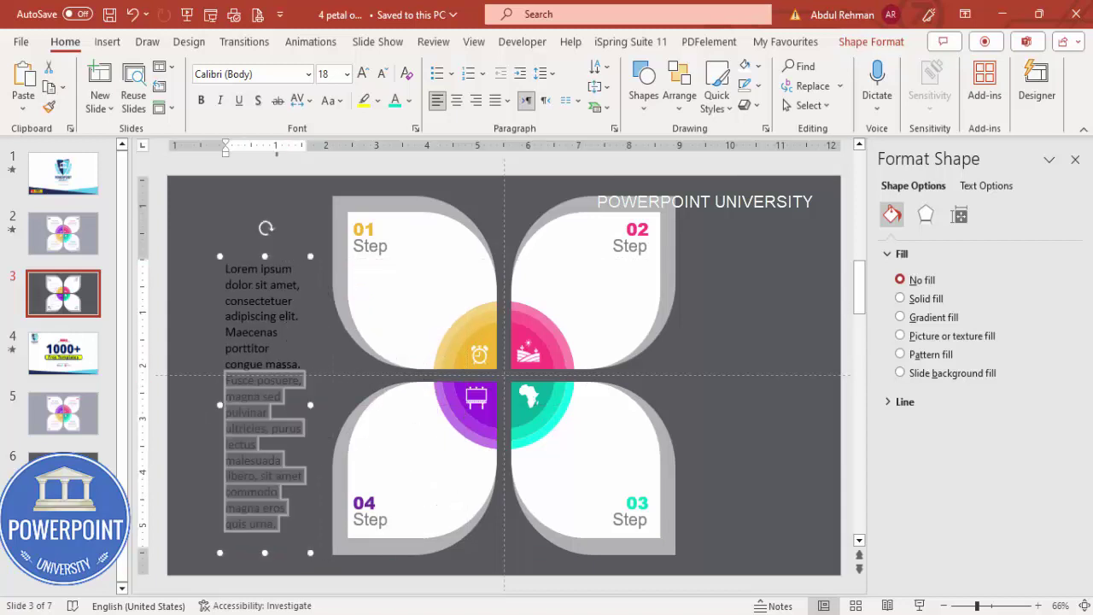
key(Delete)
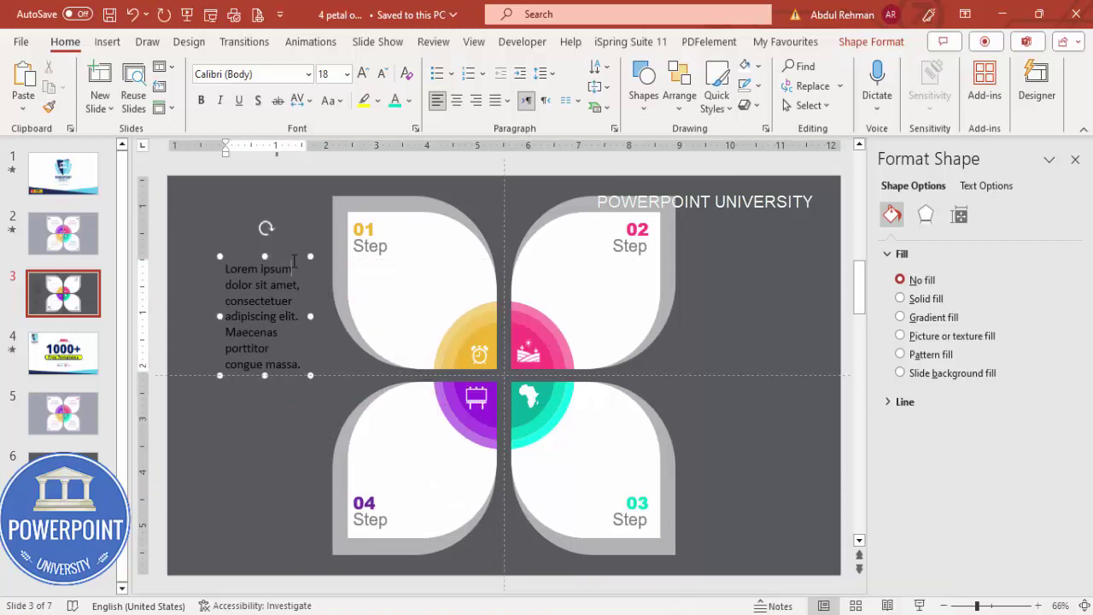
Step: Make the paragraph 11 pt, centred and light grey, and place copies under each Step label
click(293, 256)
click(382, 75)
click(382, 75)
click(382, 76)
click(381, 75)
click(457, 100)
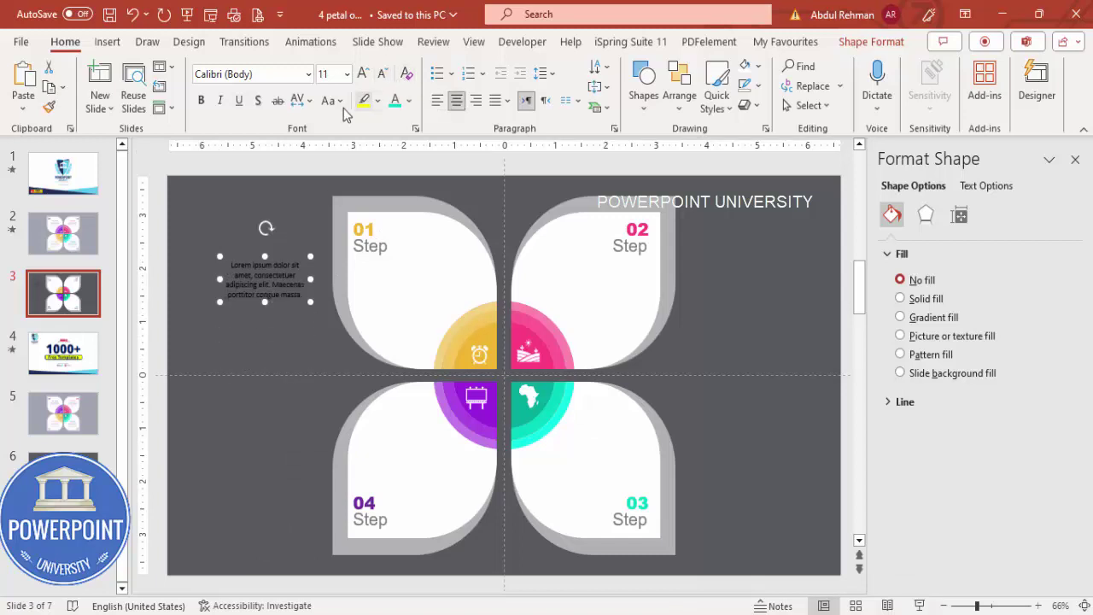
click(408, 101)
click(397, 221)
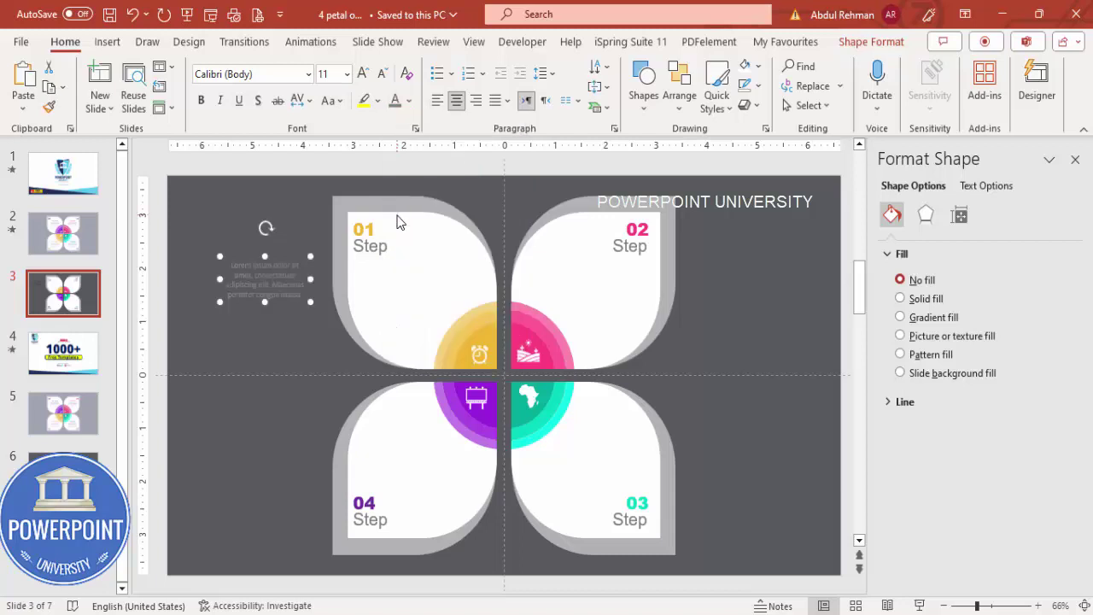
drag(297, 260, 604, 444)
shift+click(457, 267)
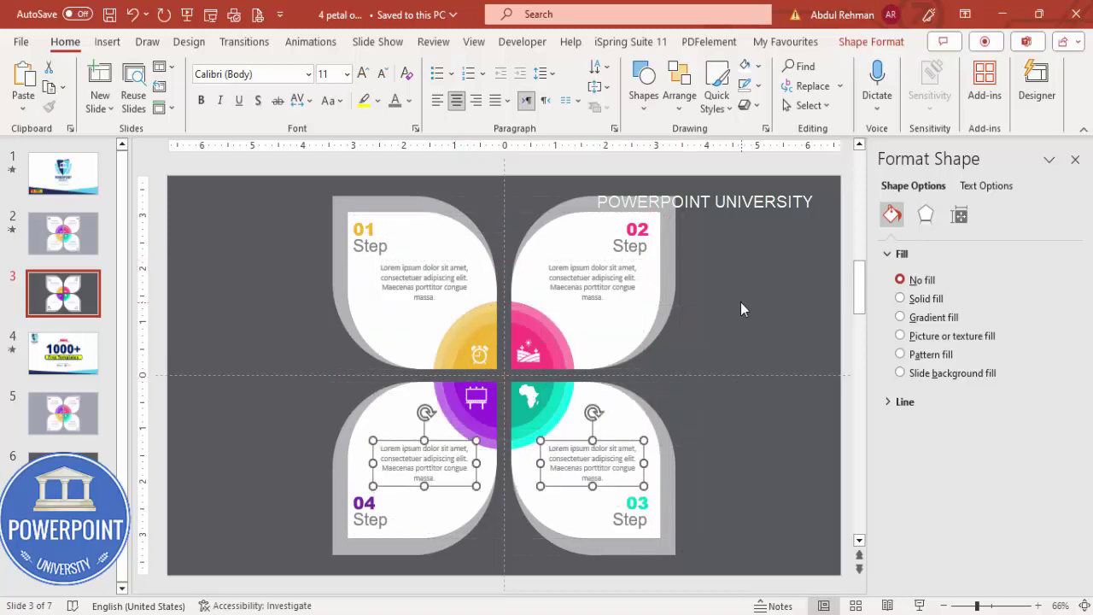
click(739, 301)
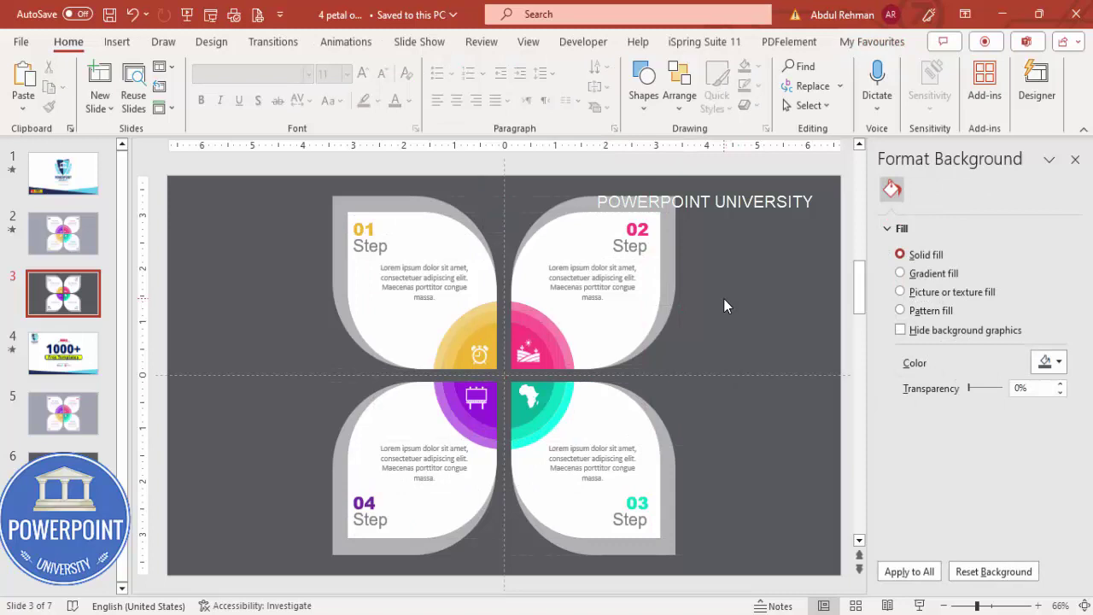
Step: Group all of petal 01's shapes into one object, undoing an accidental move
drag(259, 160, 511, 384)
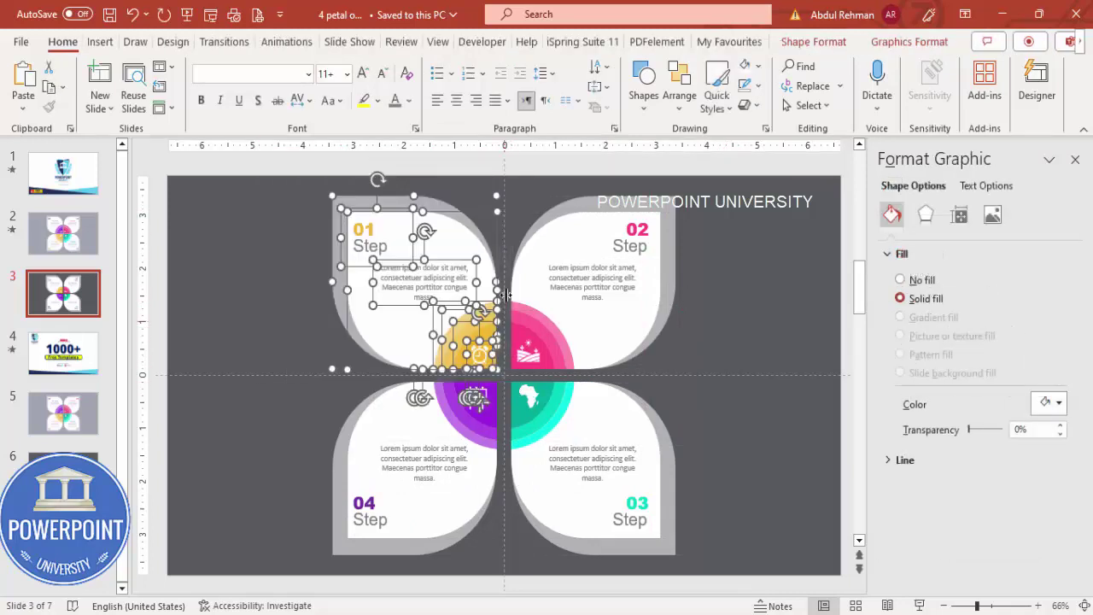
key(ctrl+g)
drag(446, 231, 368, 228)
key(ctrl+z)
click(479, 158)
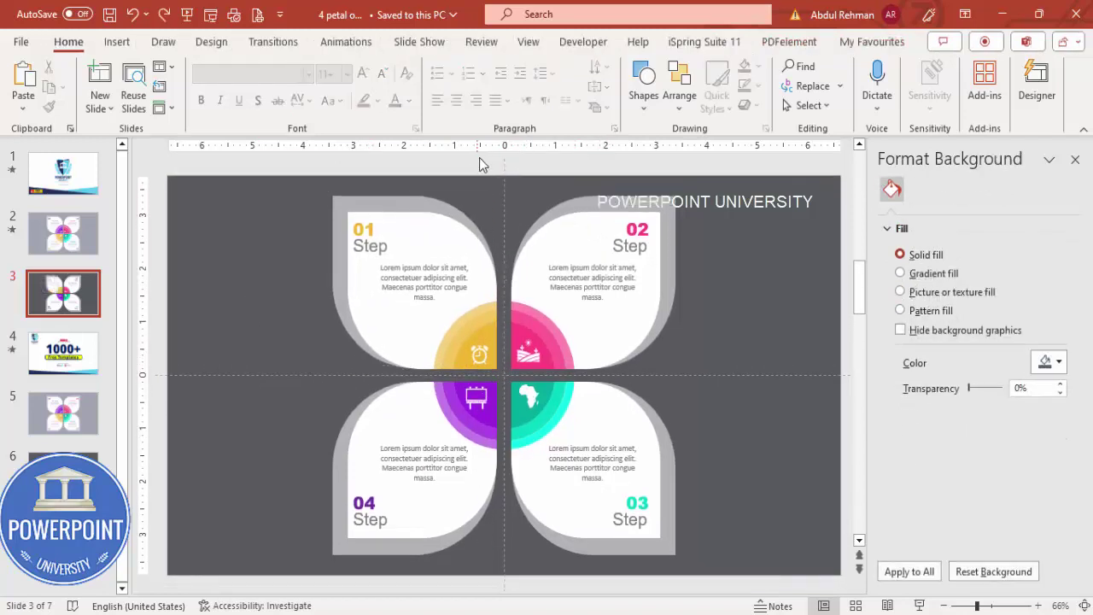
Step: Group the shapes of petals 03 and 04 into single objects each
drag(488, 167, 744, 386)
drag(717, 595, 468, 351)
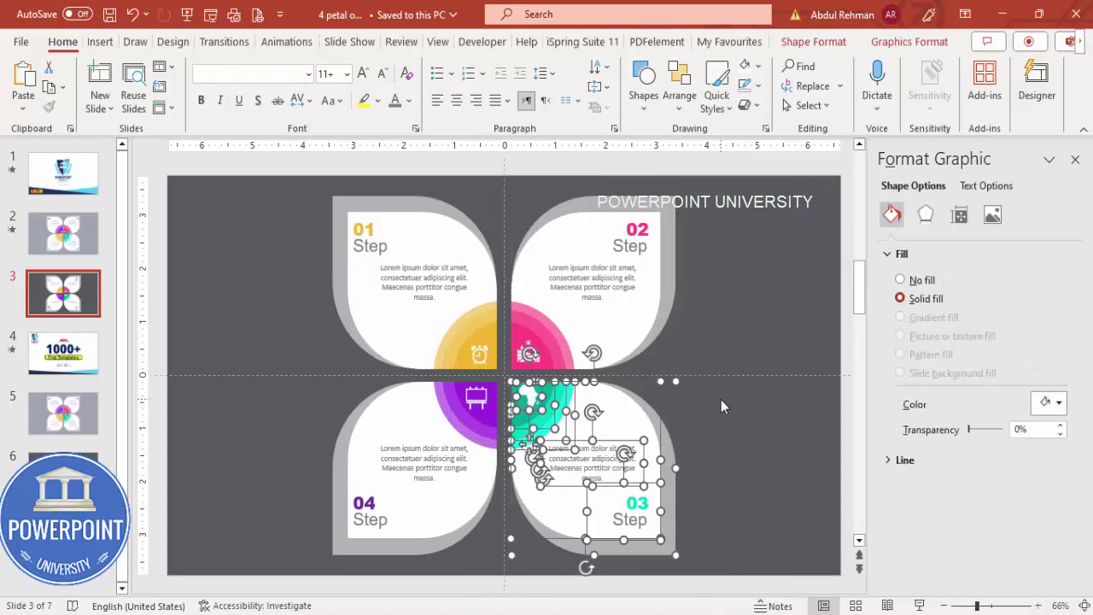
key(ctrl+g)
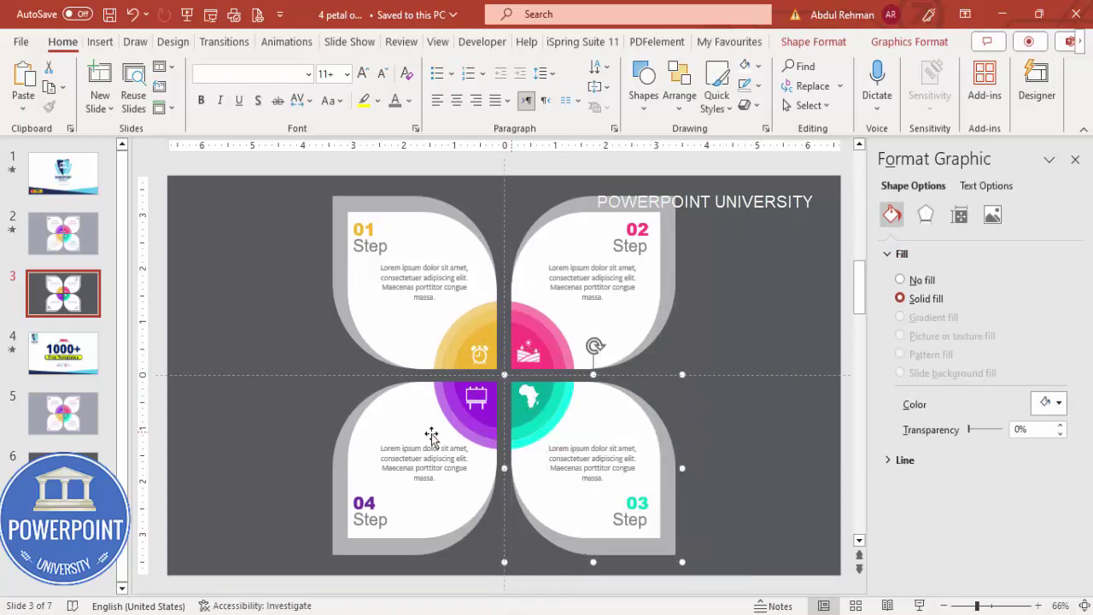
click(502, 582)
drag(527, 592, 187, 349)
key(ctrl+g)
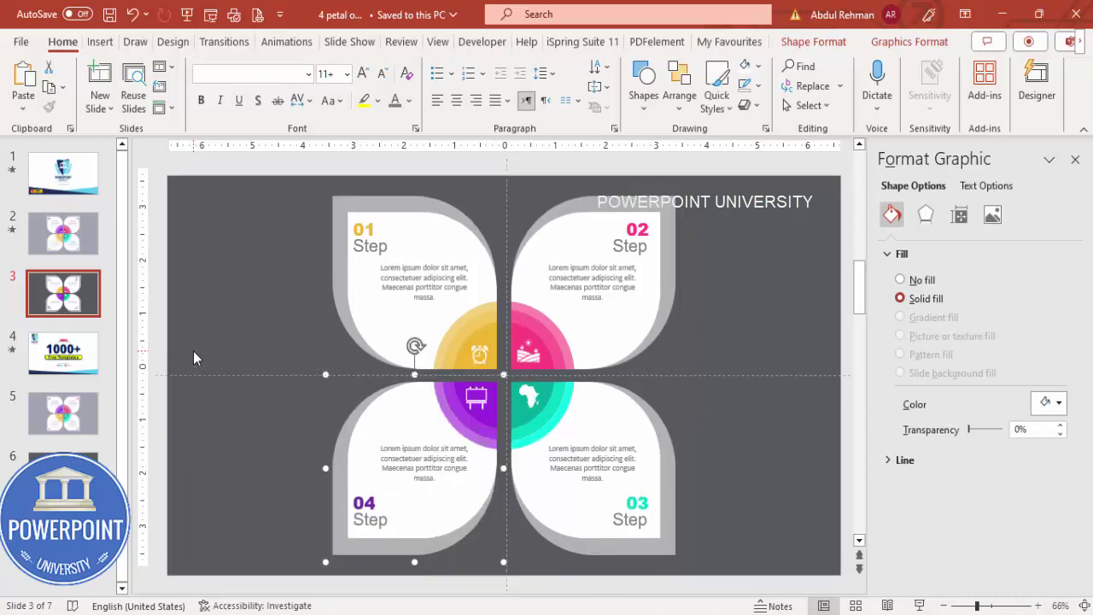
click(684, 168)
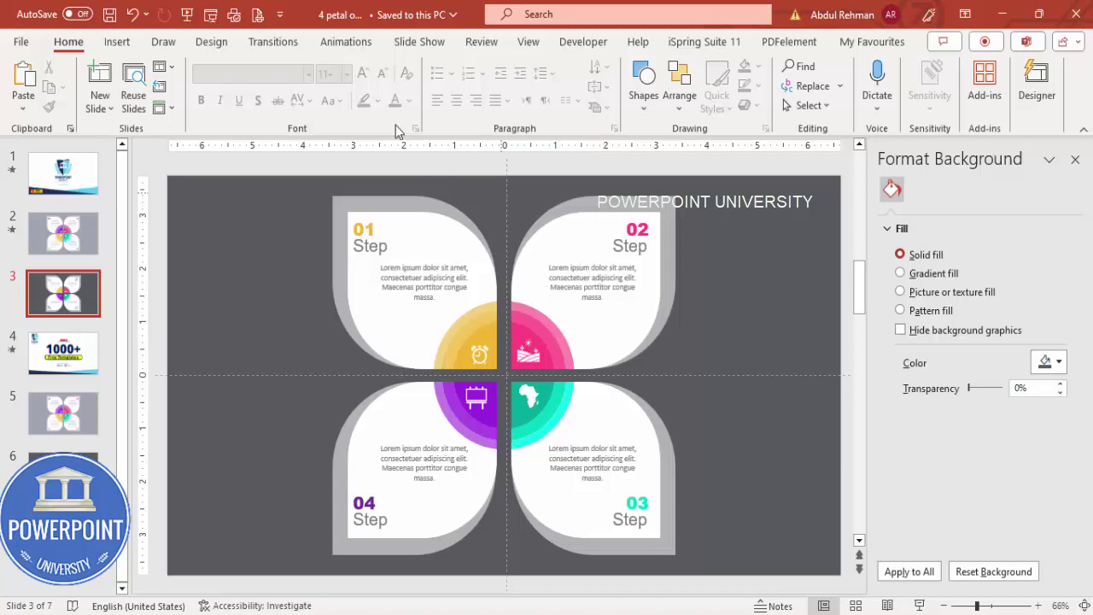
Step: Show the Animation Pane and select all four petal groups together
click(336, 49)
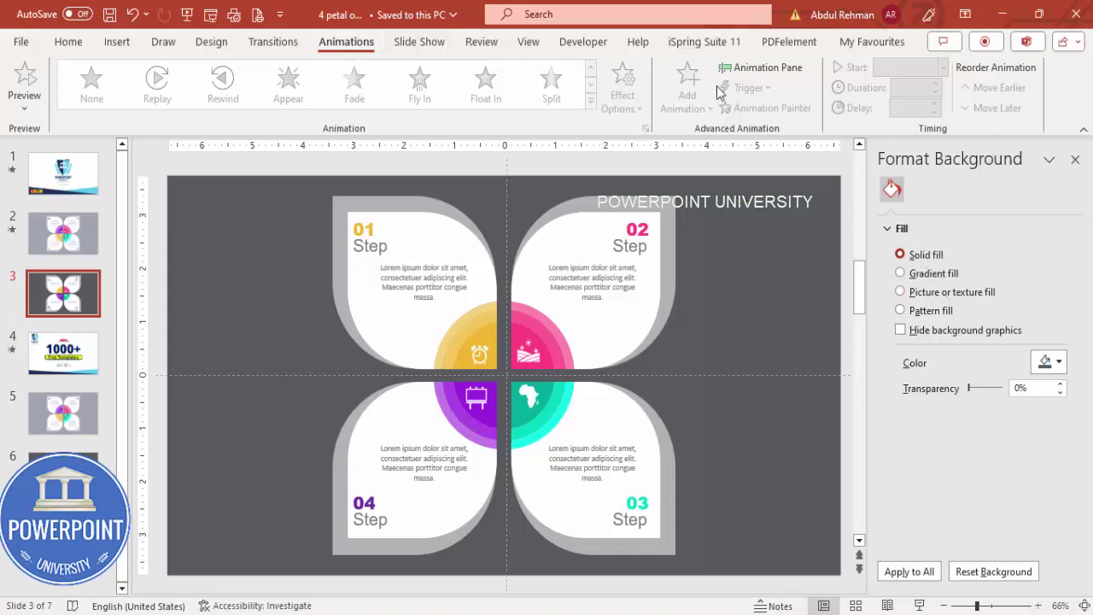
click(760, 68)
click(436, 248)
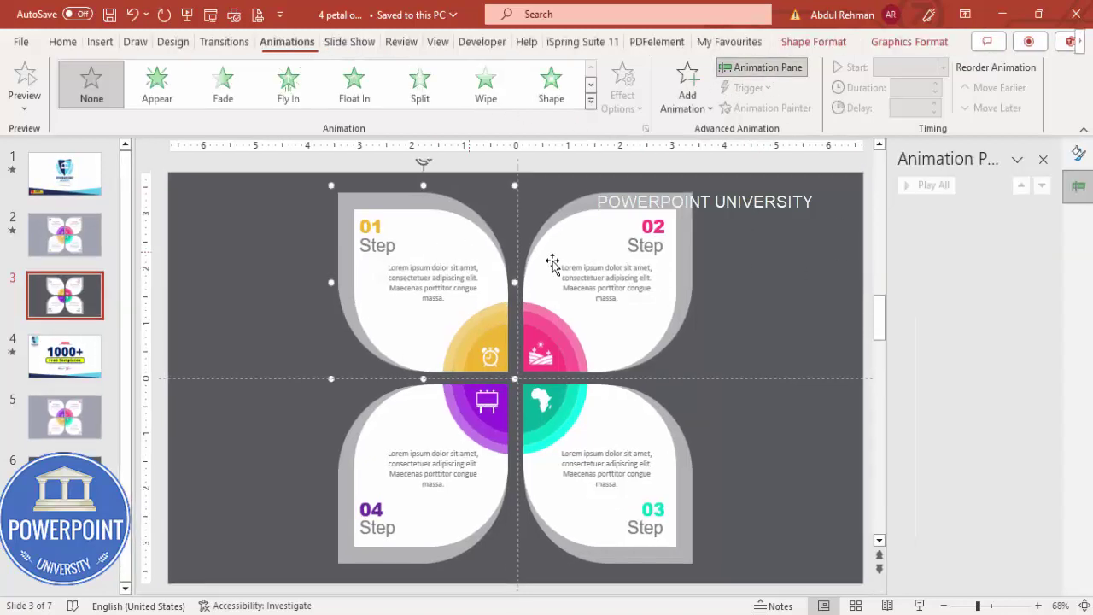
shift+click(608, 228)
shift+click(459, 459)
shift+click(609, 452)
Step: Apply the Strips entrance effect from More Entrance Effects to the four petals
click(688, 98)
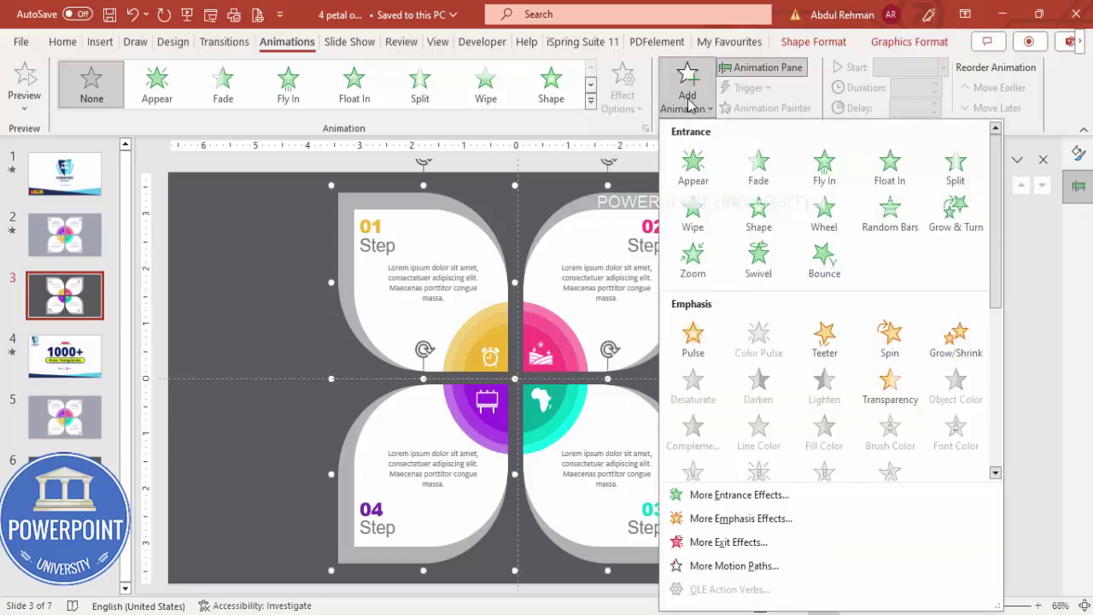
click(721, 495)
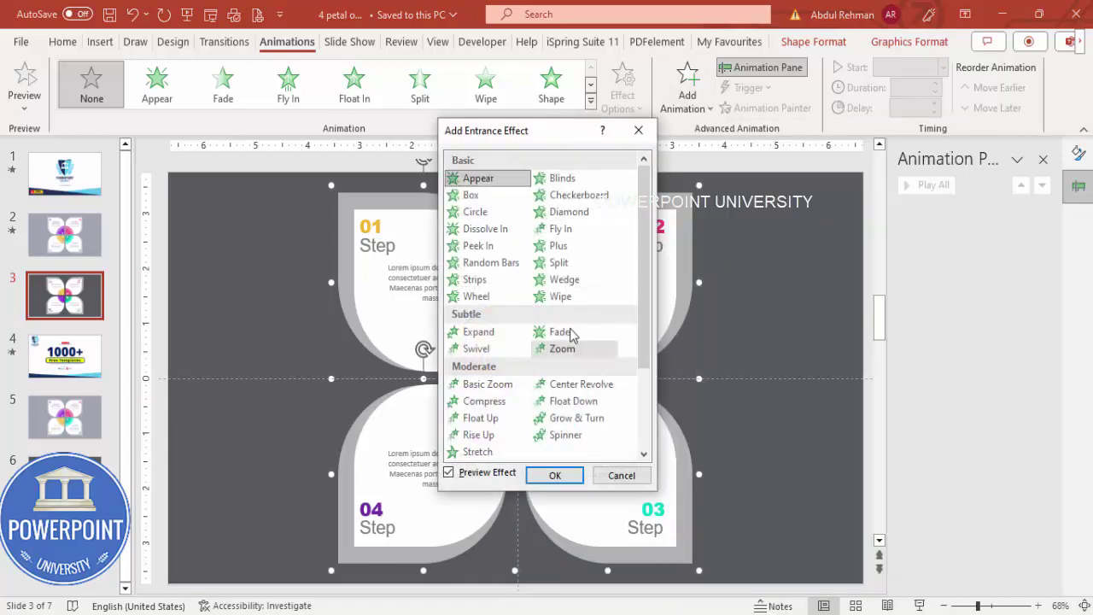
click(475, 279)
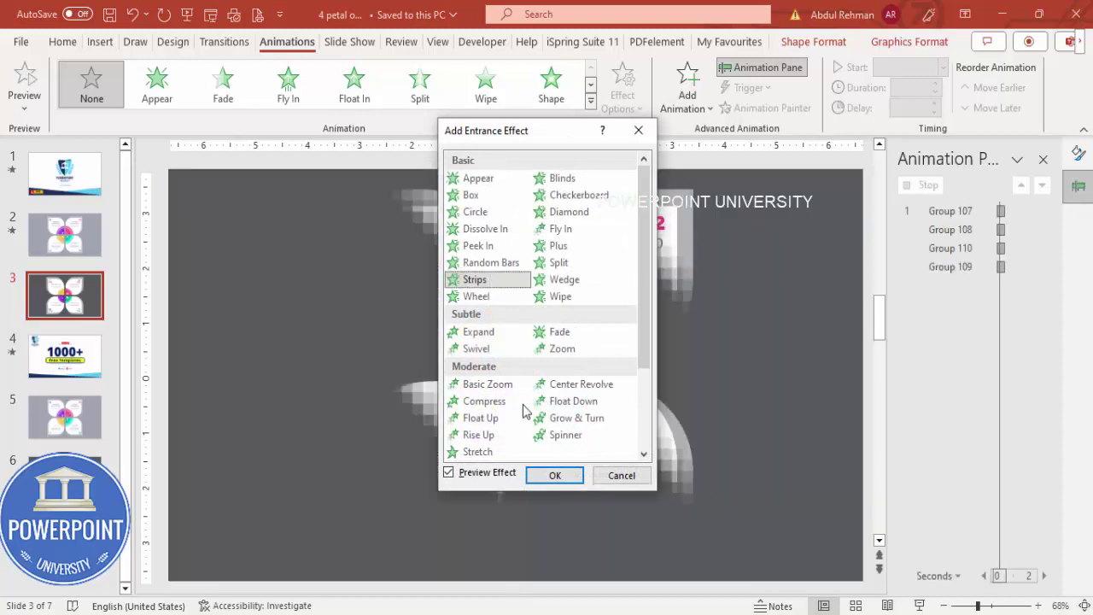
click(555, 475)
Step: Set Strips direction to Left Up for petal 01 and Right Up for petal 02
click(432, 282)
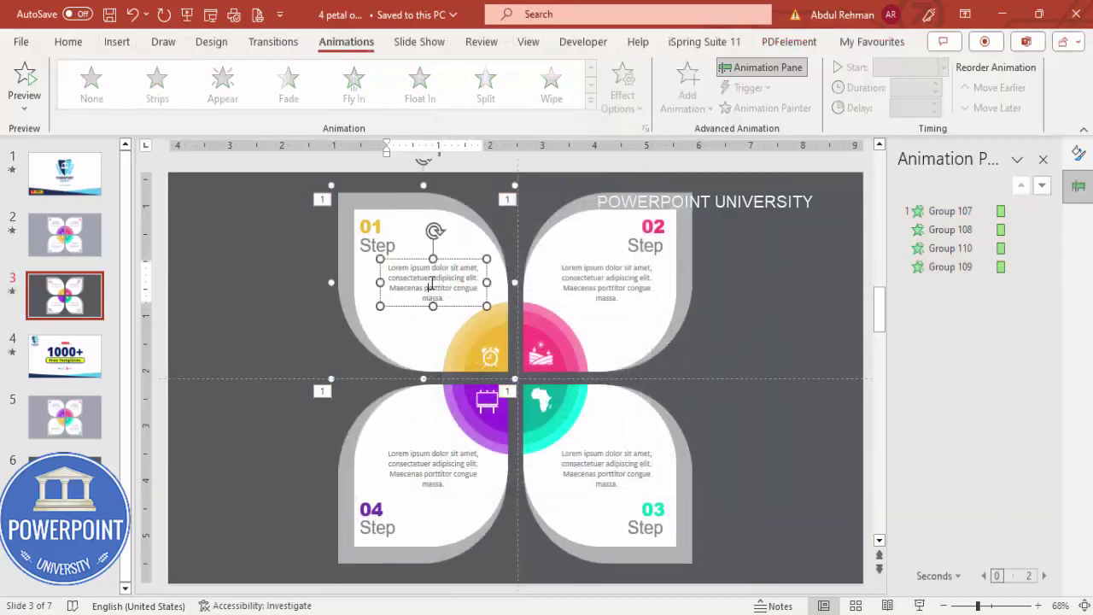
click(448, 187)
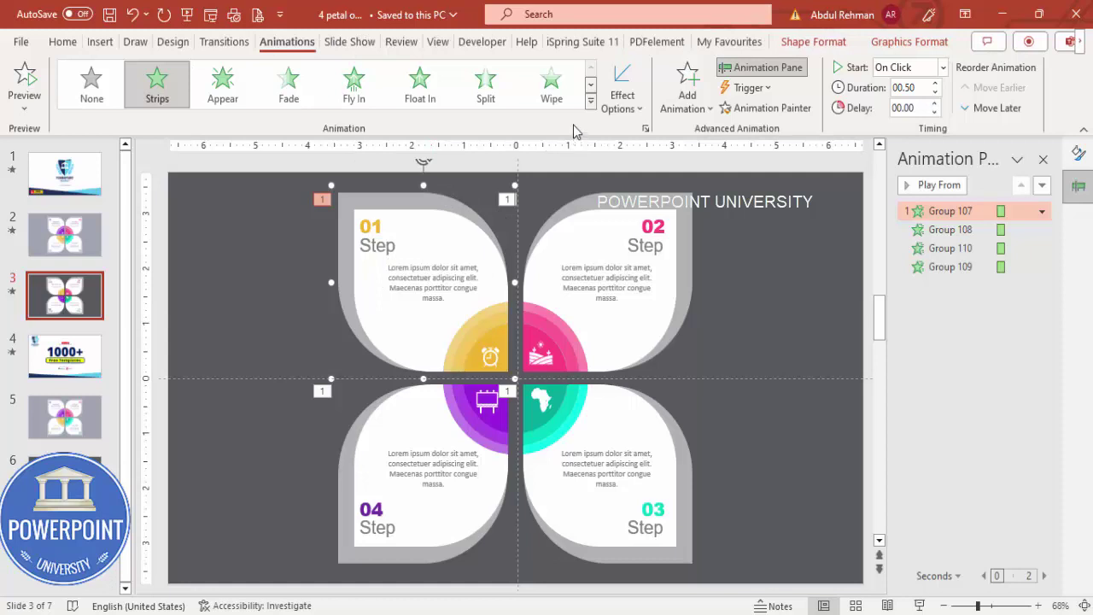
click(622, 96)
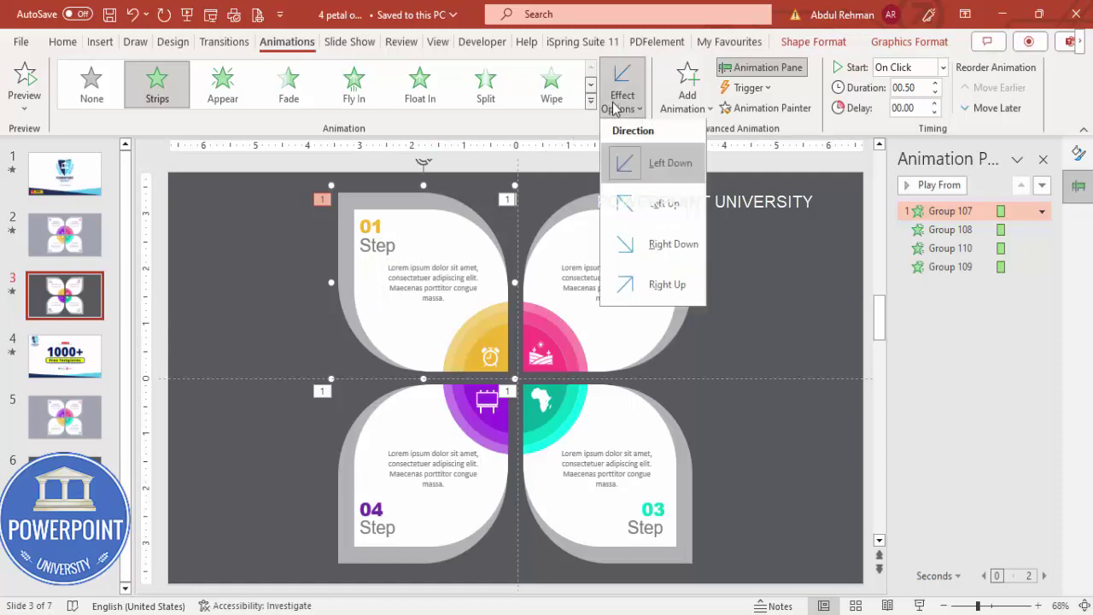
click(673, 210)
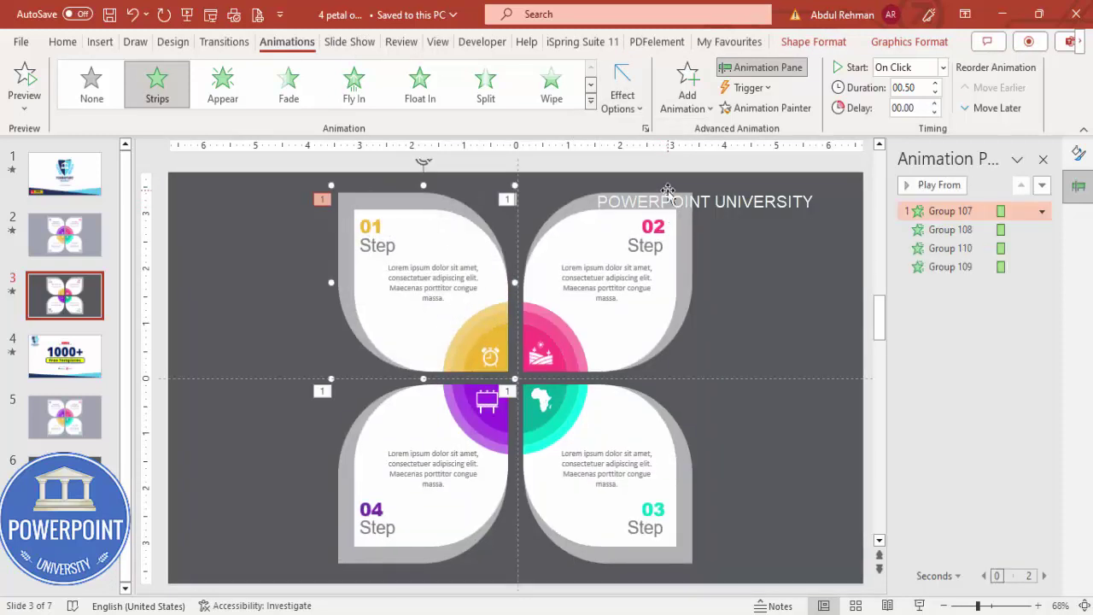
click(668, 191)
click(621, 95)
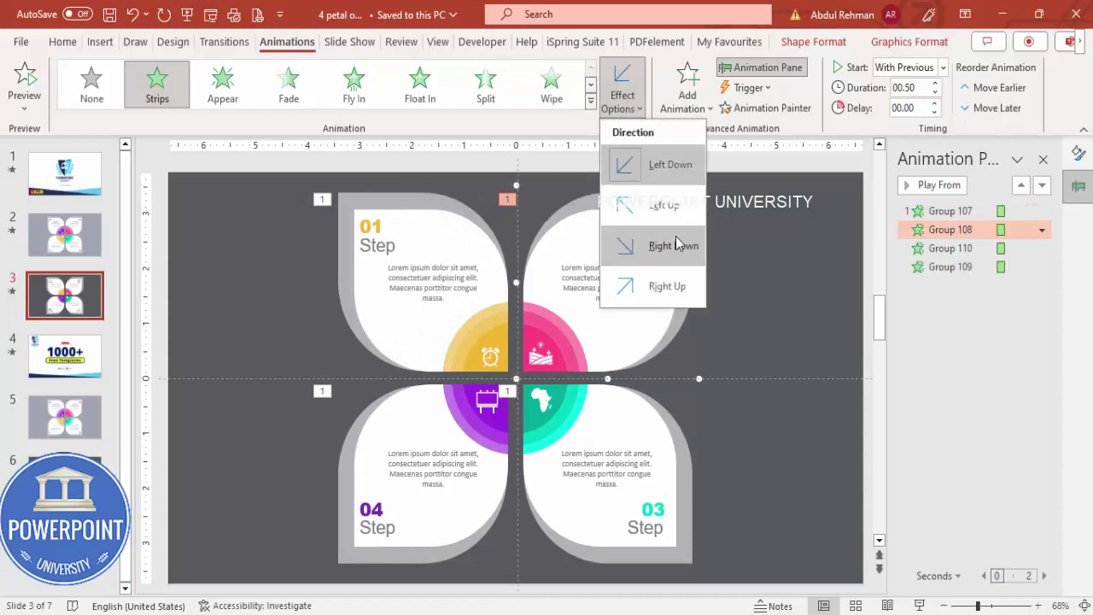
click(669, 287)
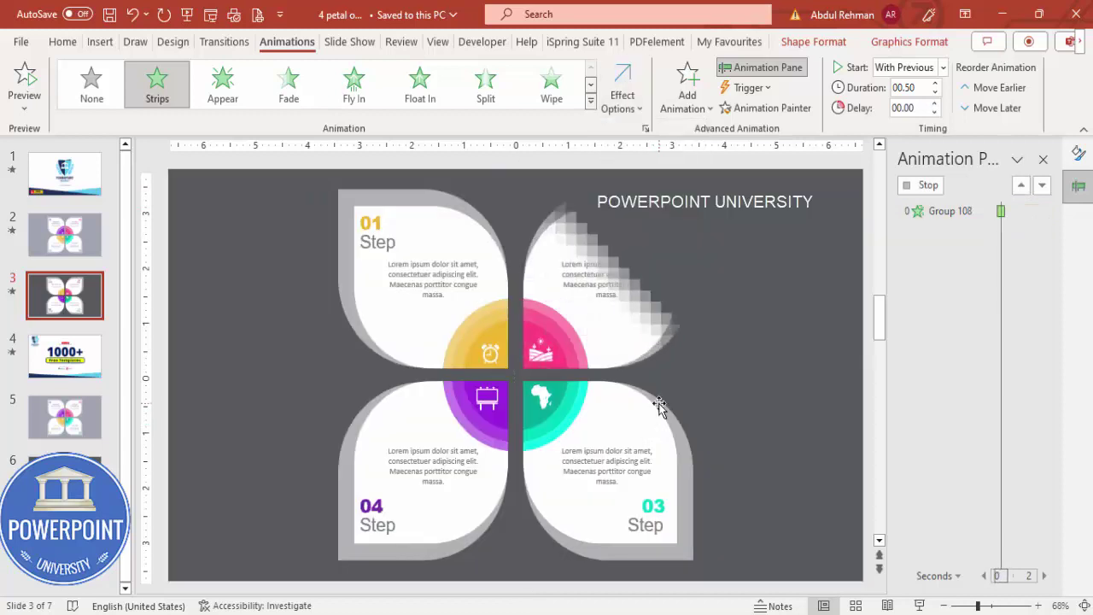
Step: Set Strips direction to Right Down for petal 03 and Left Down for petal 04
click(657, 407)
click(638, 99)
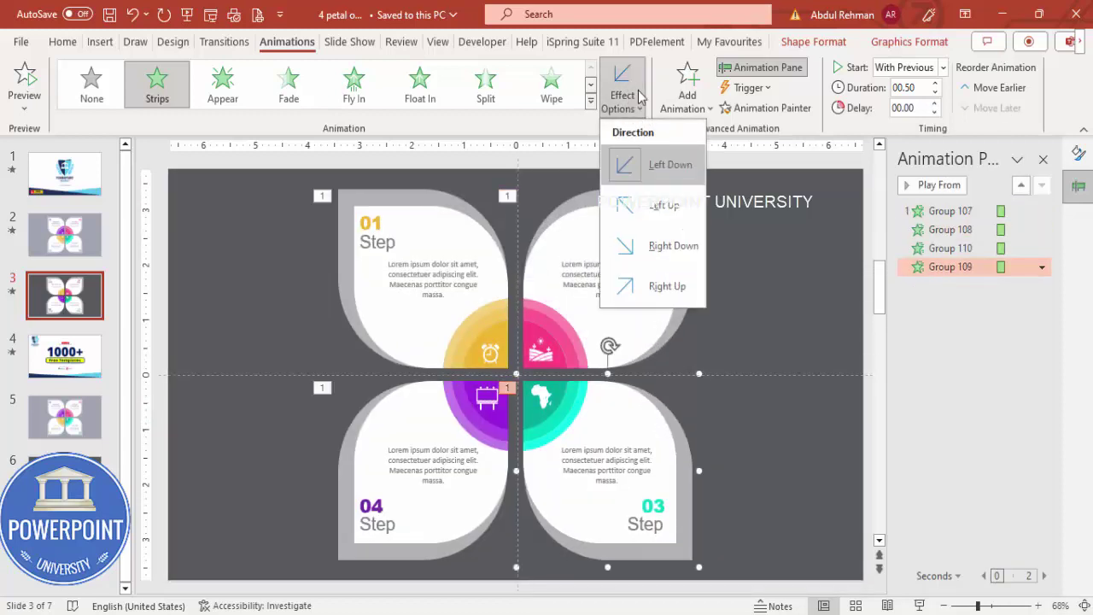
click(677, 248)
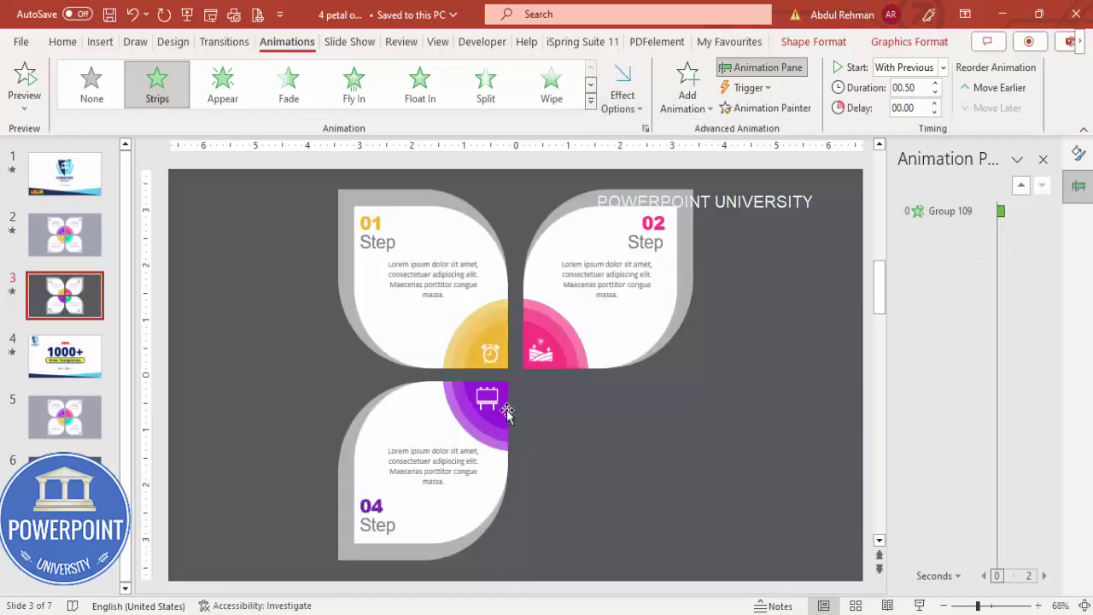
click(421, 394)
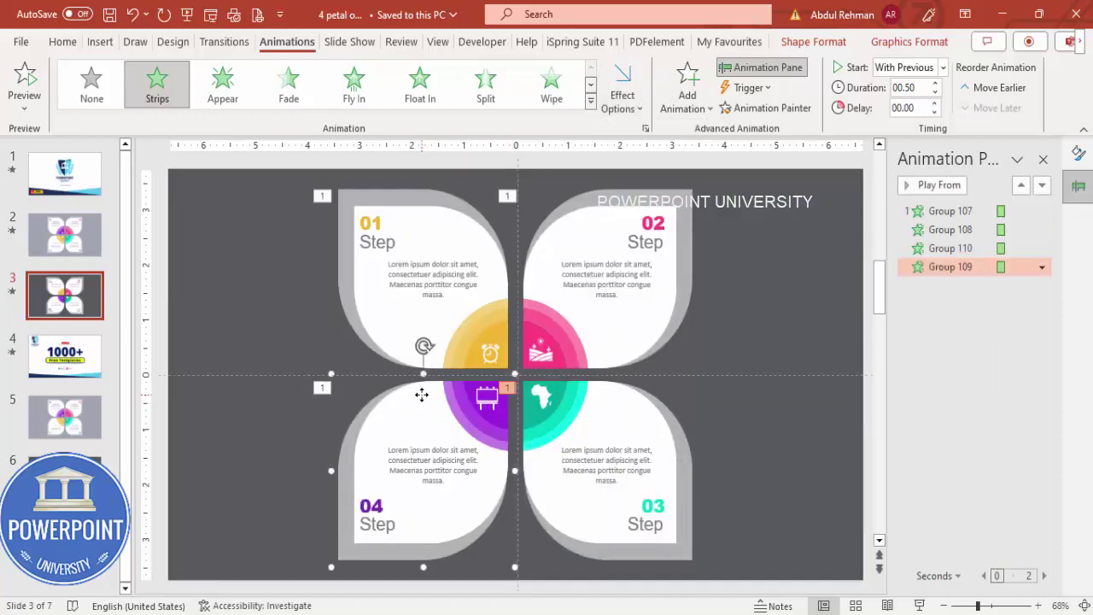
click(622, 107)
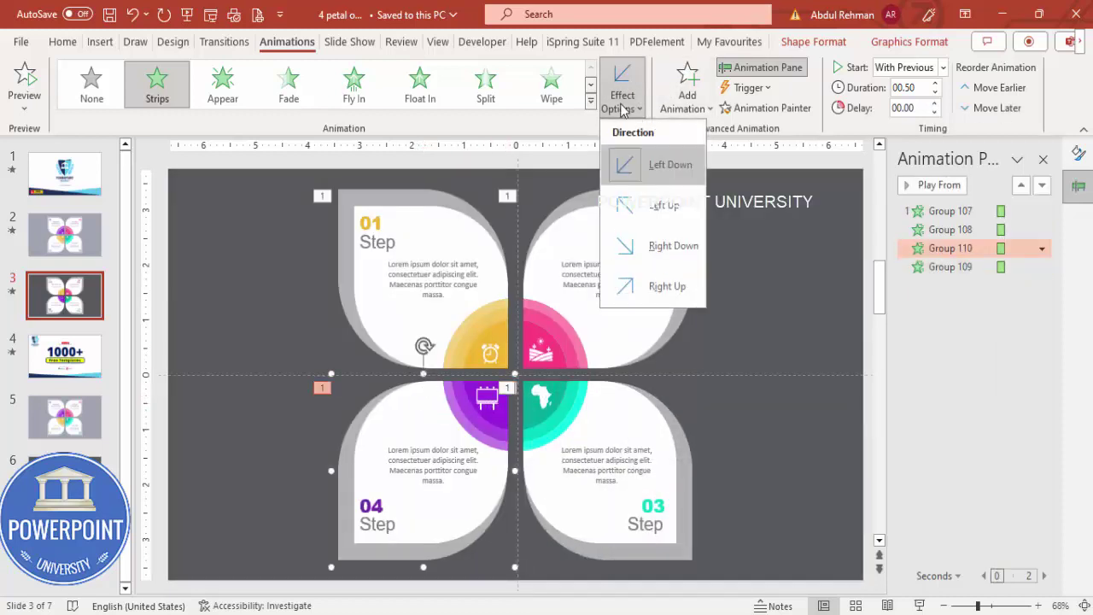
click(670, 166)
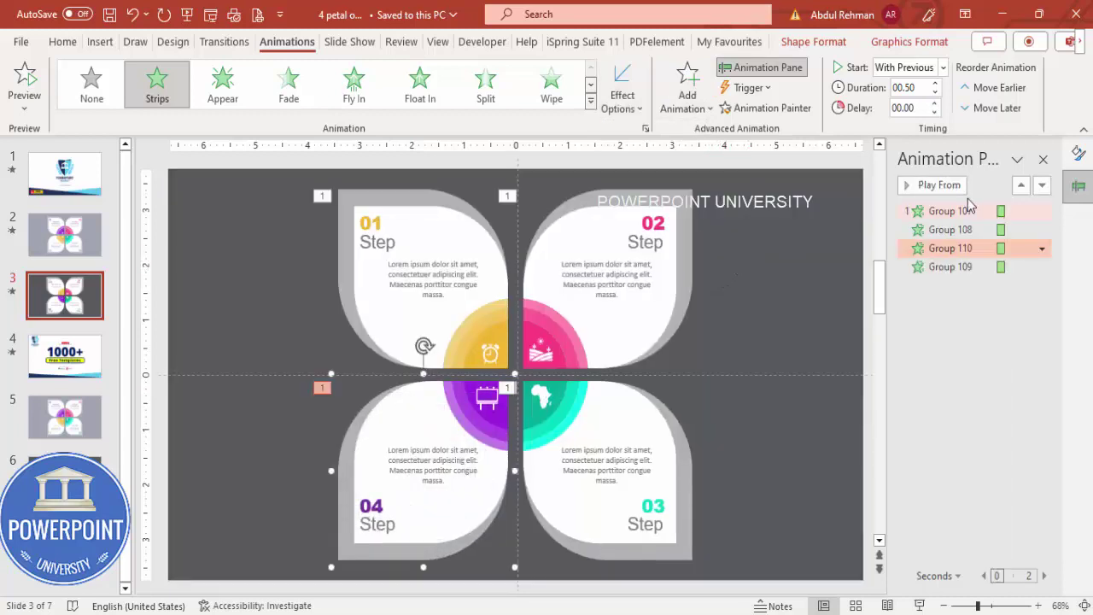
Step: Make all four petal animations start On Click, then preview them with Play All
click(952, 210)
shift+click(962, 266)
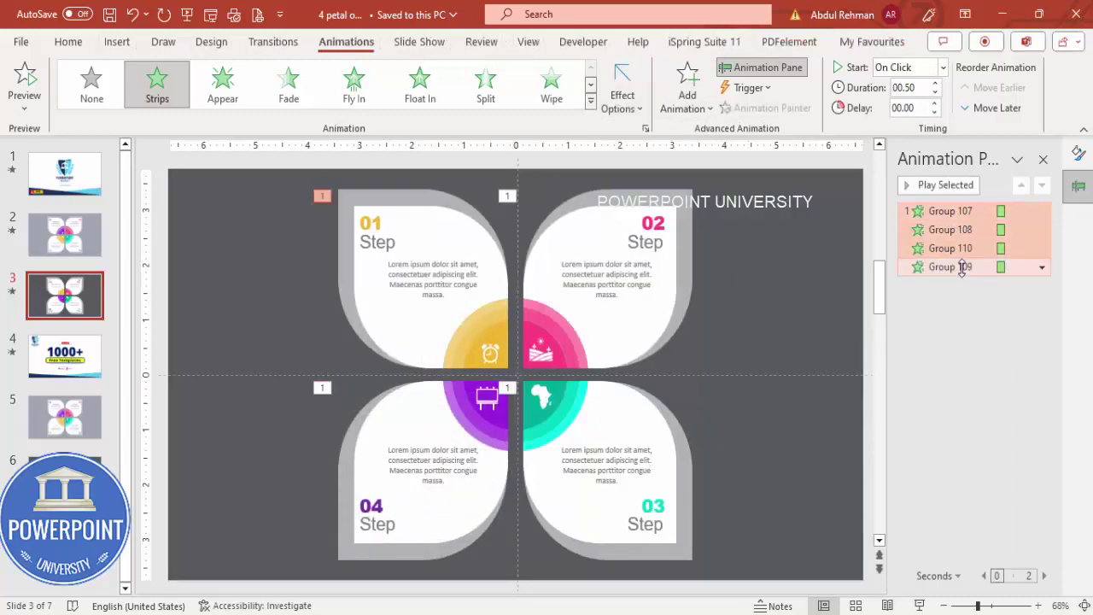
click(918, 90)
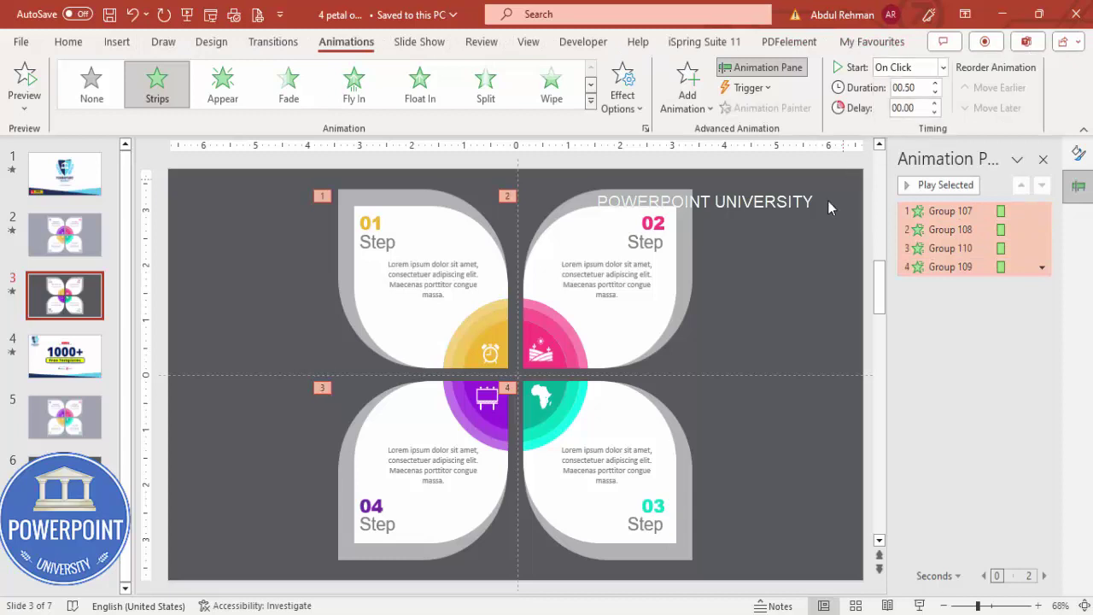
click(827, 199)
click(922, 186)
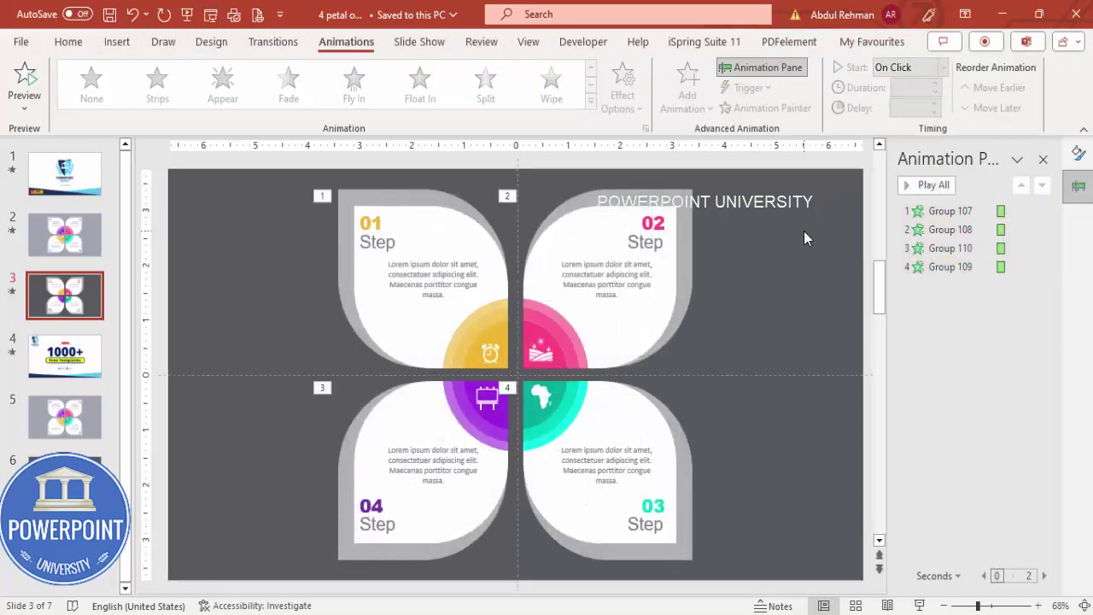
click(918, 605)
click(864, 294)
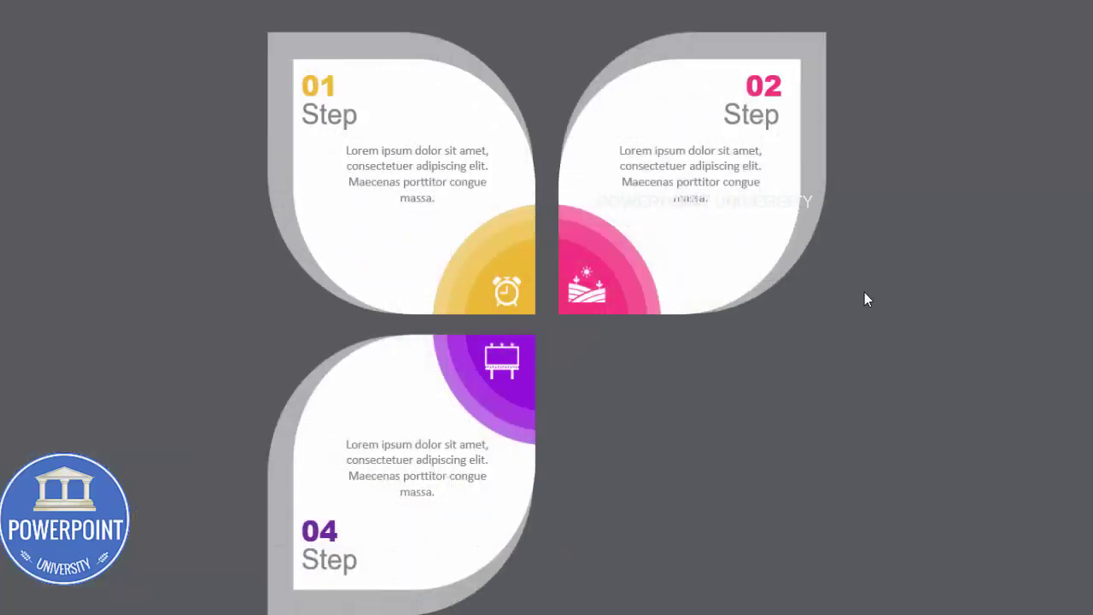
key(Escape)
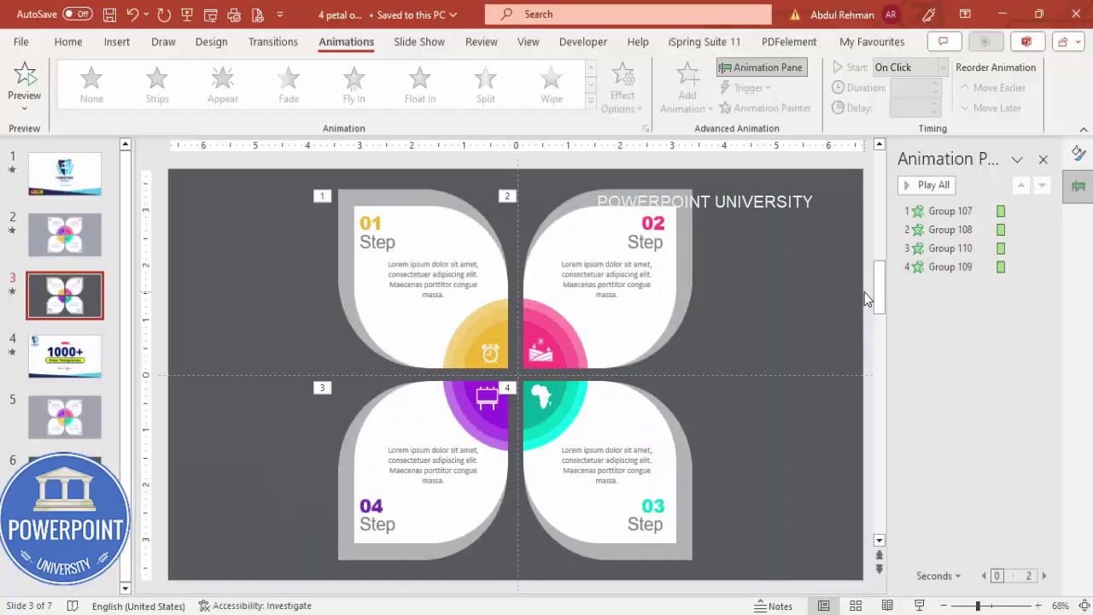